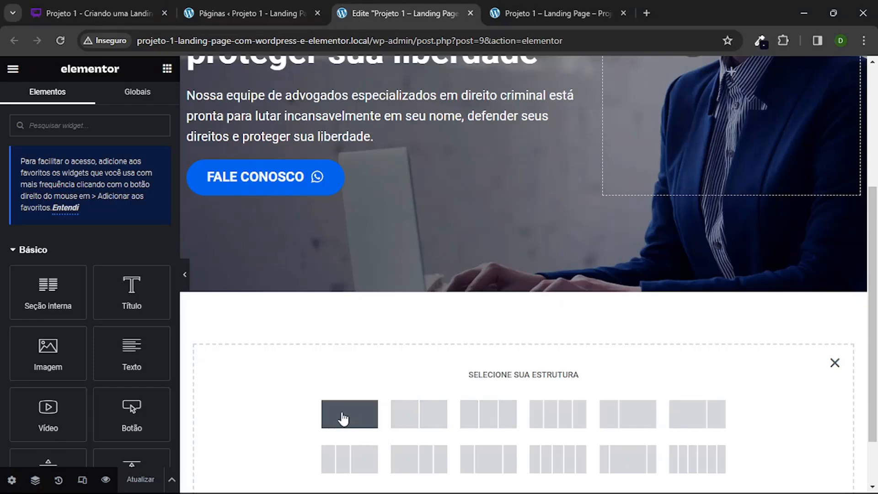
Step: Add a single-column section below the hero banner and place a Título widget in it
{"action": "left_click", "coordinate": [343, 418]}
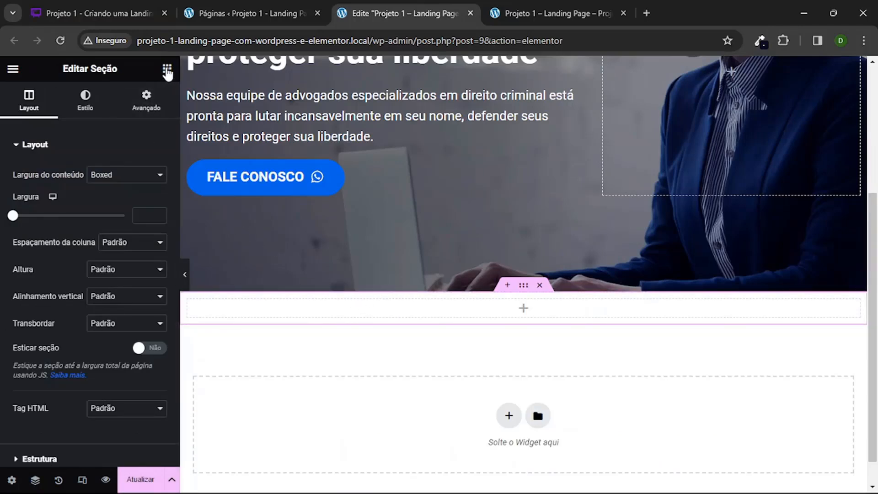
{"action": "left_click", "coordinate": [167, 69]}
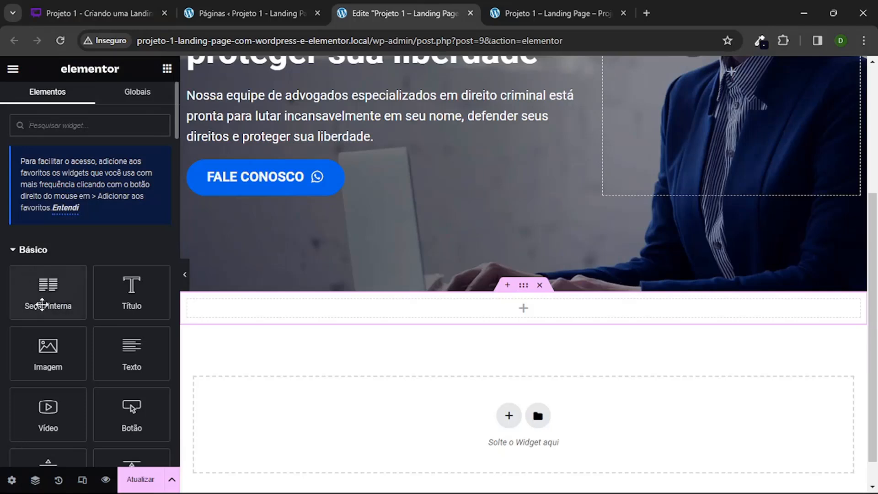
{"action": "left_click_drag", "start_coordinate": [130, 297], "coordinate": [465, 319]}
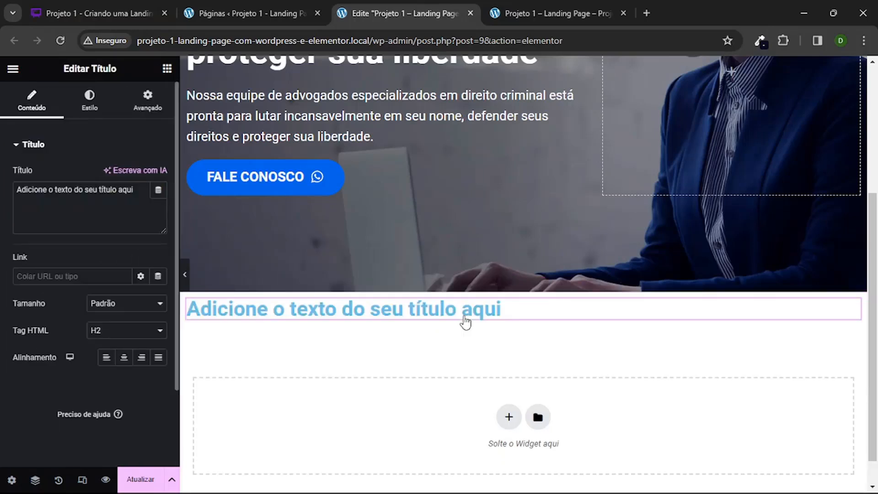
{"action": "left_click", "coordinate": [547, 317]}
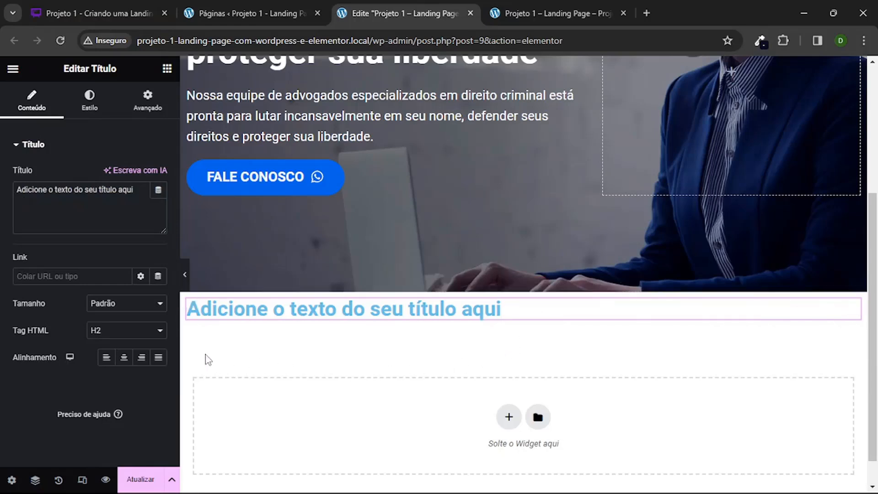
Step: Centre the new heading and set its text to "Serviços"
{"action": "left_click", "coordinate": [124, 358]}
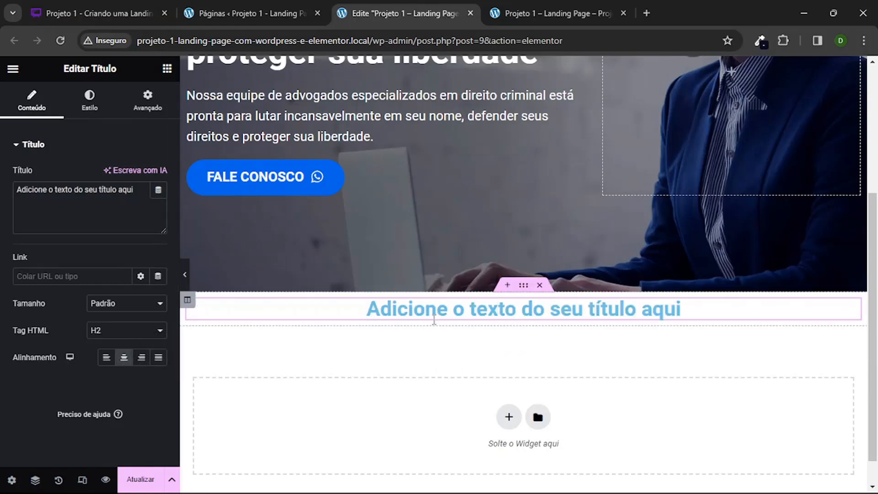
{"action": "triple_click", "coordinate": [108, 197]}
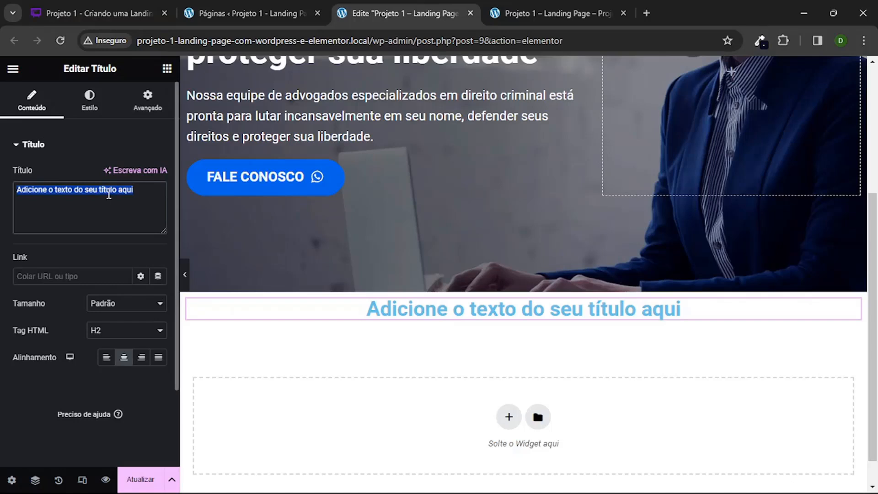
{"action": "type", "text": "Serviços"}
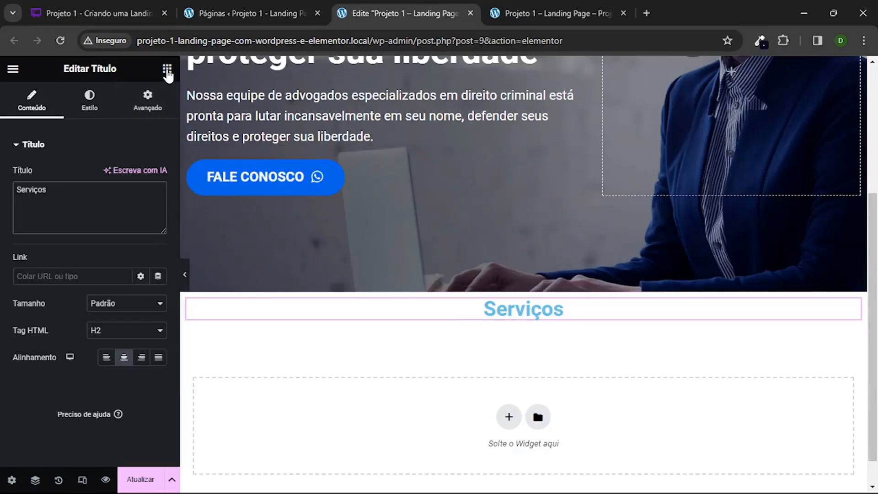
Step: Insert a Seção interna directly below the Serviços heading
{"action": "left_click", "coordinate": [167, 69]}
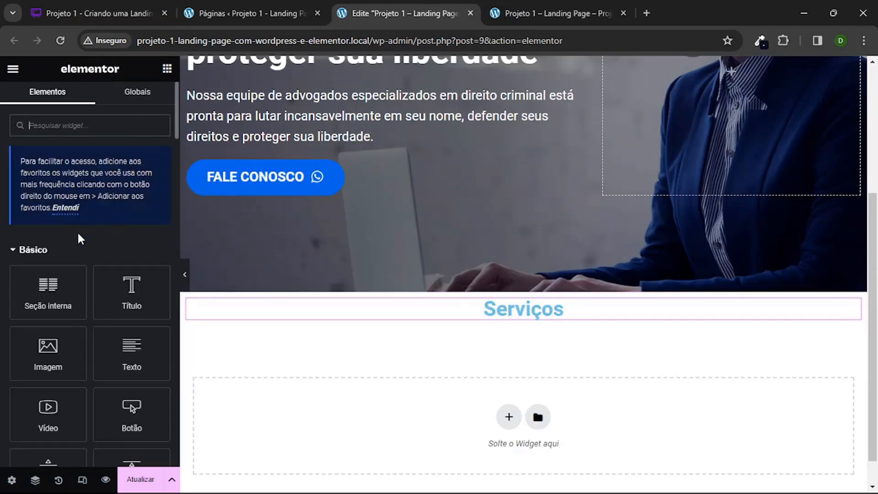
{"action": "left_click_drag", "start_coordinate": [33, 300], "coordinate": [535, 328]}
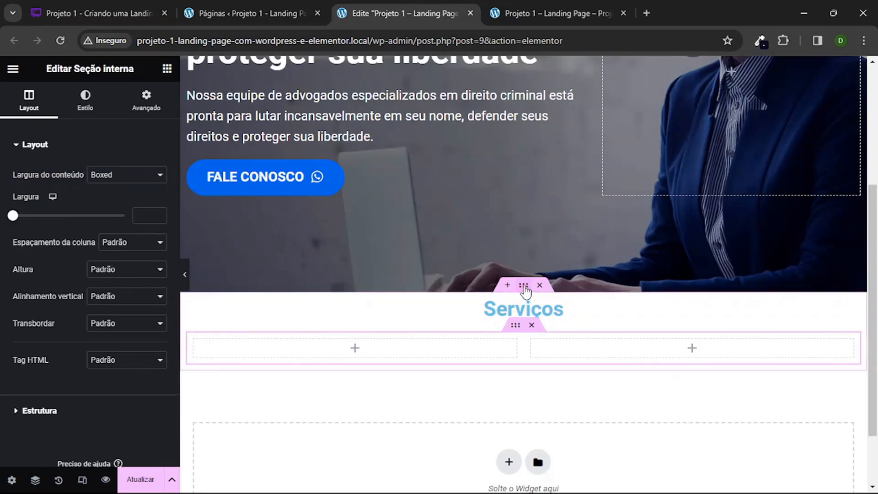
Step: Show the Navegador for the services section and expand the Seção interna to list its columns
{"action": "left_click", "coordinate": [524, 288]}
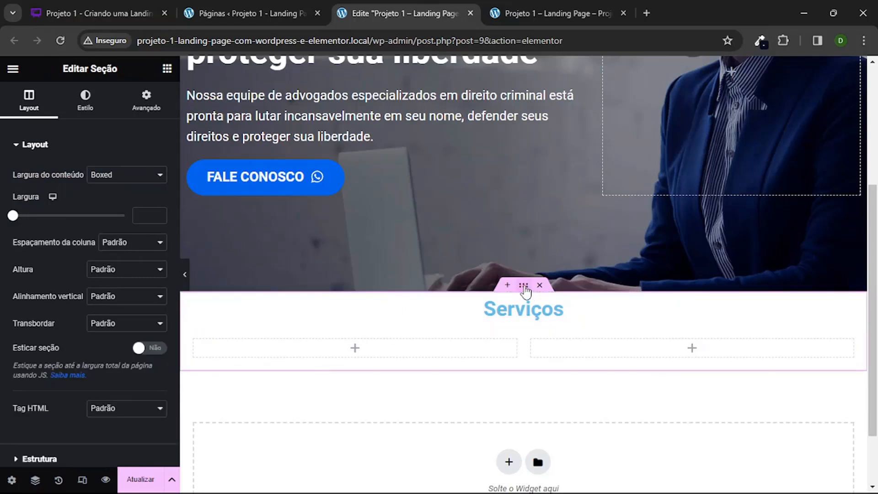
{"action": "right_click", "coordinate": [524, 288]}
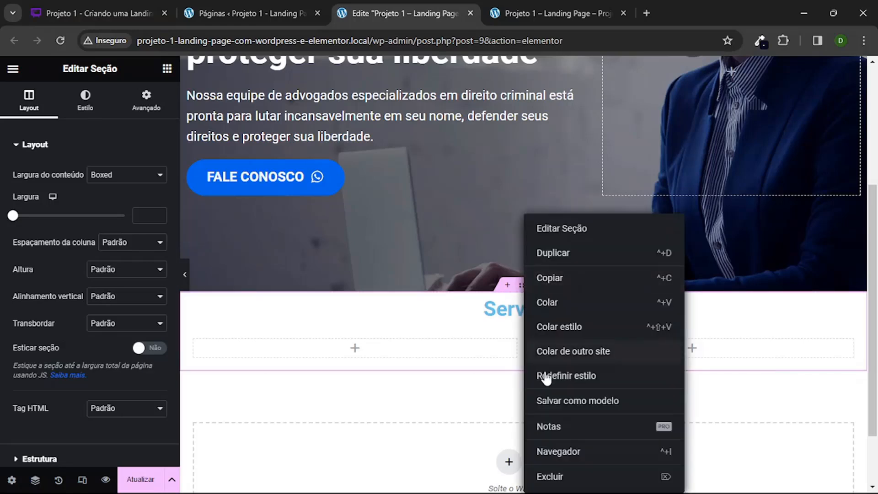
{"action": "left_click", "coordinate": [556, 452]}
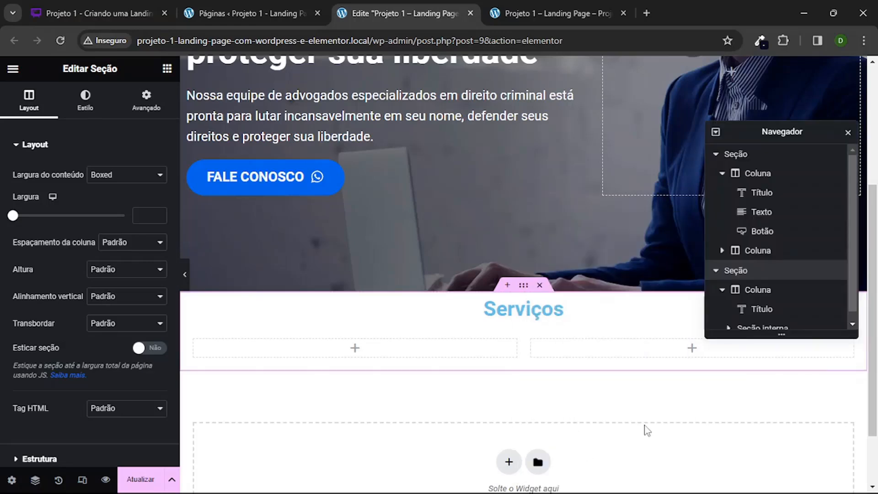
{"action": "scroll", "coordinate": [771, 236], "scroll_direction": "down", "scroll_amount": 1}
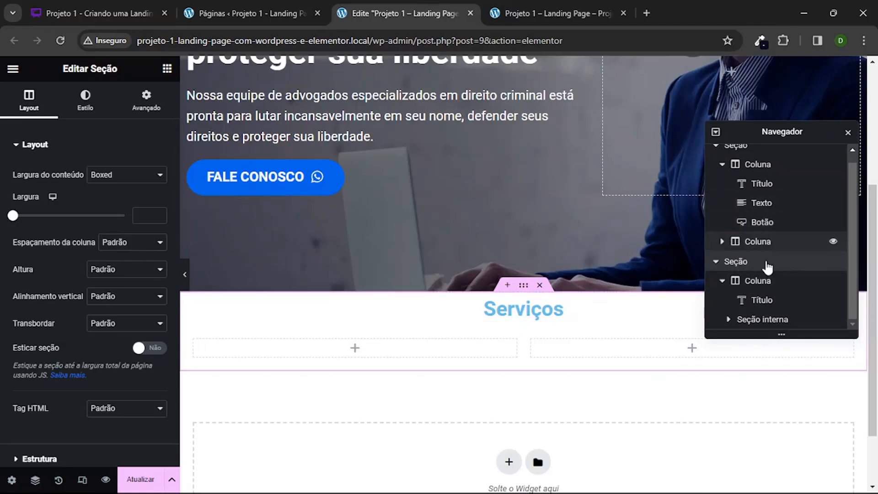
{"action": "left_click", "coordinate": [777, 318]}
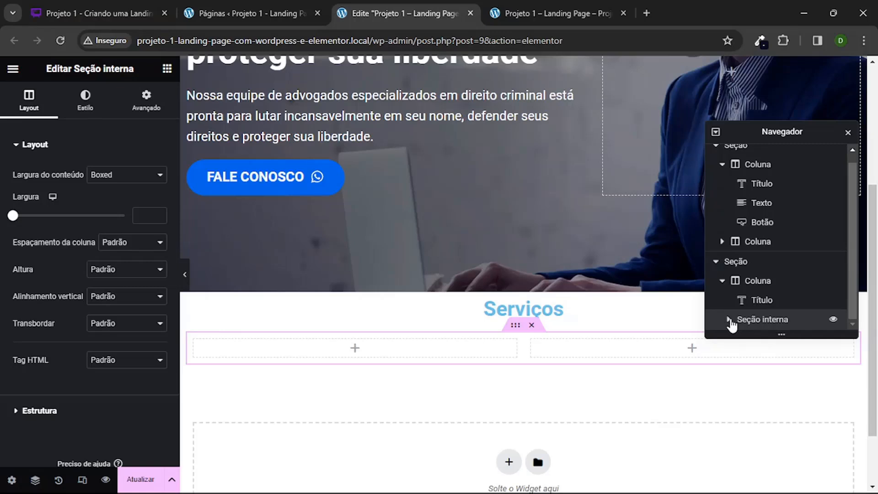
{"action": "left_click", "coordinate": [727, 319]}
{"action": "scroll", "coordinate": [749, 315], "scroll_direction": "down", "scroll_amount": 1}
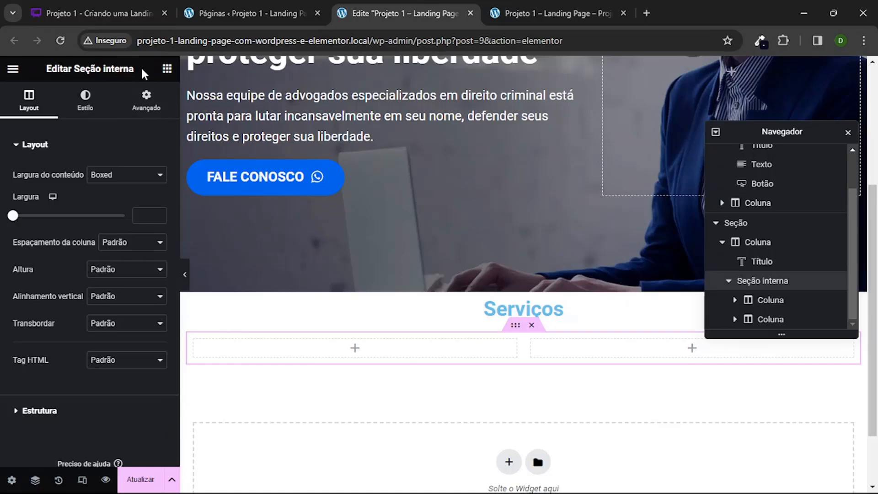
Step: Place the Geral group's Ícone widget with title and description in the inner section's first column
{"action": "left_click", "coordinate": [167, 70]}
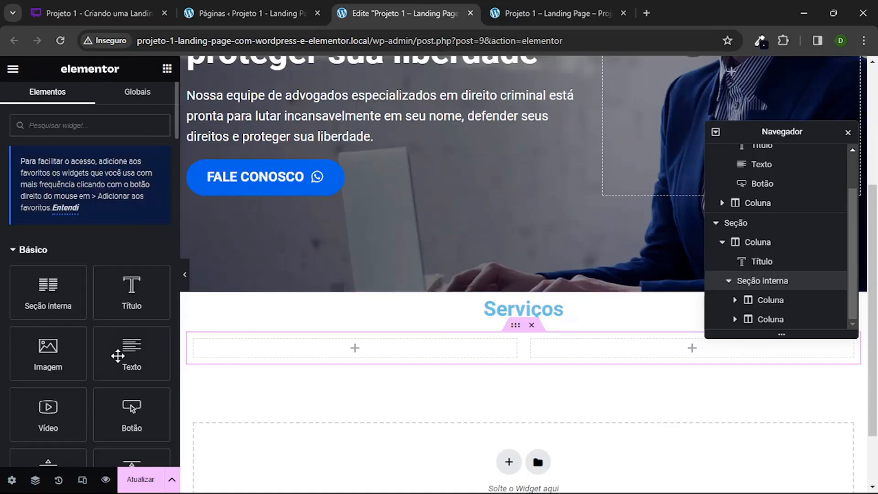
{"action": "scroll", "coordinate": [120, 360], "scroll_direction": "down", "scroll_amount": 6}
{"action": "scroll", "coordinate": [121, 361], "scroll_direction": "down", "scroll_amount": 20}
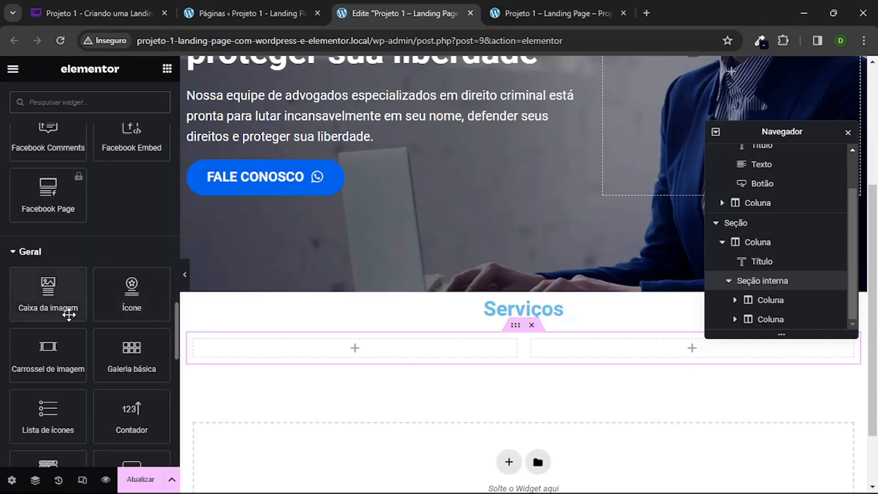
{"action": "left_click_drag", "start_coordinate": [125, 285], "coordinate": [343, 357]}
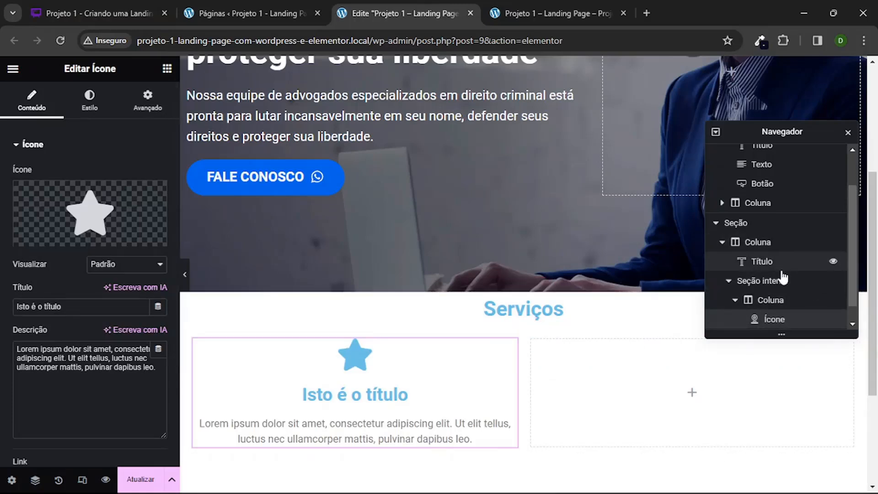
{"action": "left_click", "coordinate": [783, 279]}
{"action": "scroll", "coordinate": [773, 265], "scroll_direction": "down", "scroll_amount": 1}
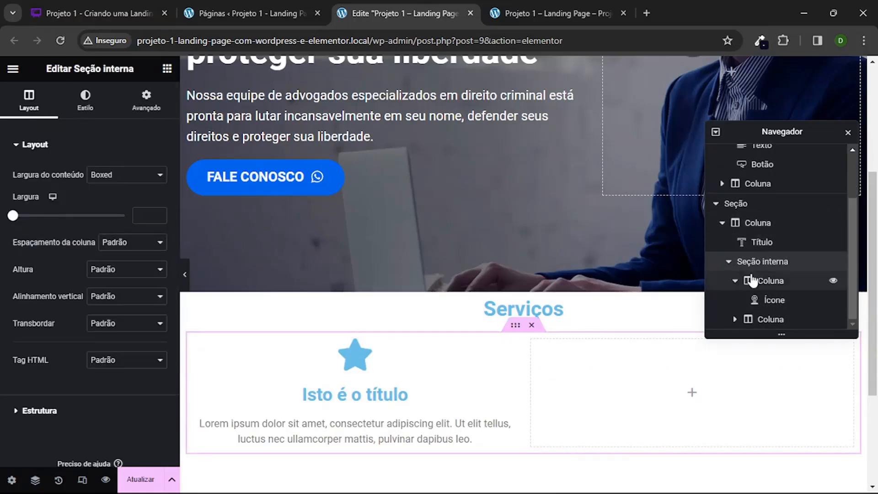
{"action": "left_click", "coordinate": [755, 281]}
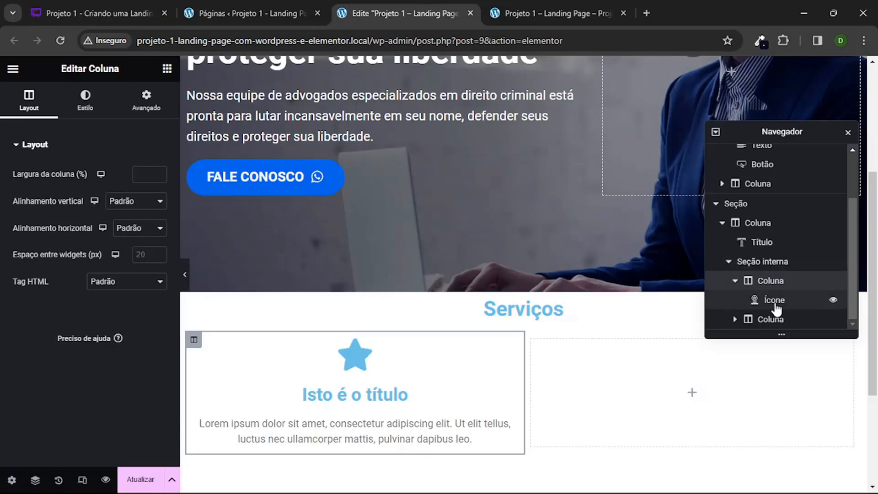
{"action": "left_click", "coordinate": [775, 301]}
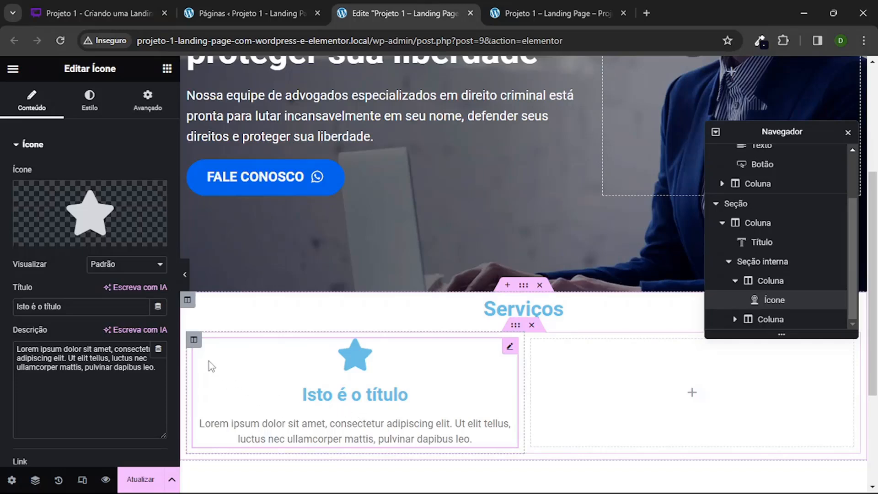
Step: Duplicate the inner section's first column together with its icon widget
{"action": "left_click", "coordinate": [194, 341]}
{"action": "right_click", "coordinate": [194, 344]}
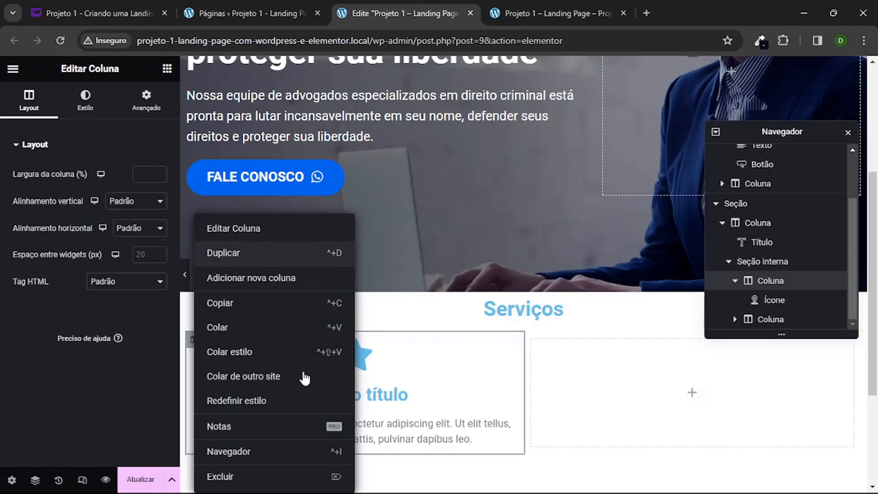
{"action": "left_click", "coordinate": [243, 254]}
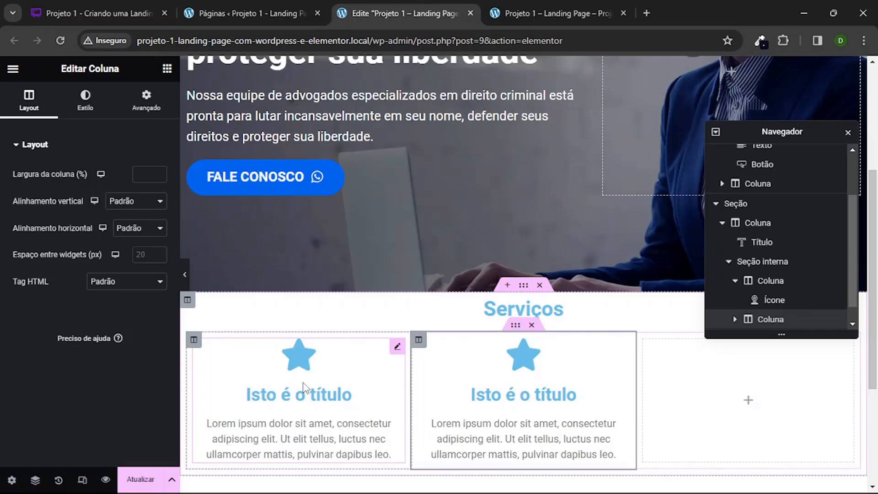
Step: Give the Serviços section a classic background in the colour #050B1E
{"action": "left_click", "coordinate": [349, 384]}
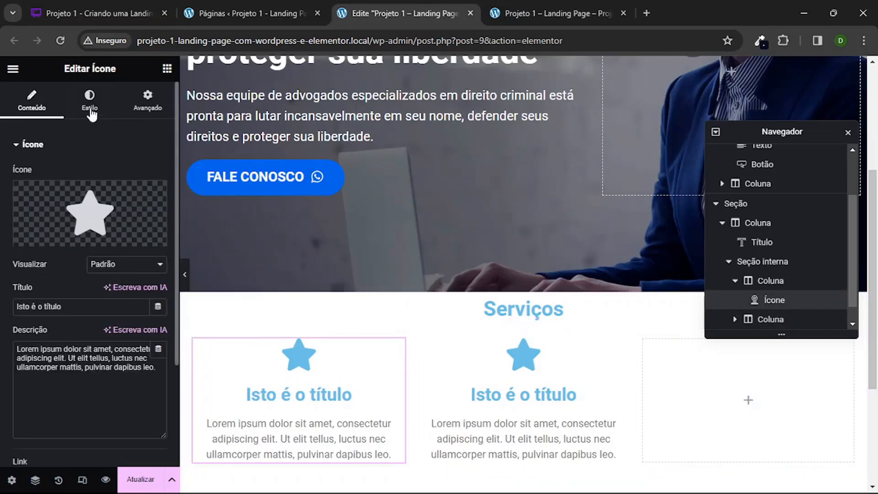
{"action": "left_click", "coordinate": [90, 102]}
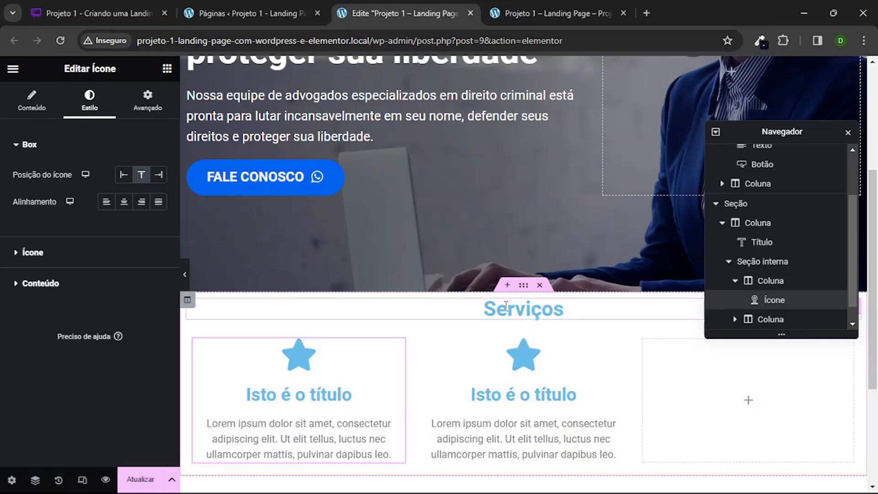
{"action": "left_click", "coordinate": [524, 286]}
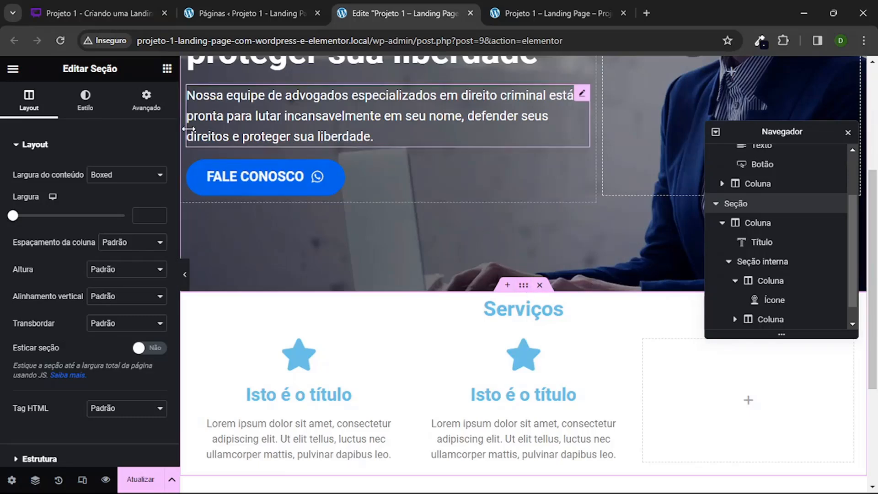
{"action": "left_click", "coordinate": [110, 110]}
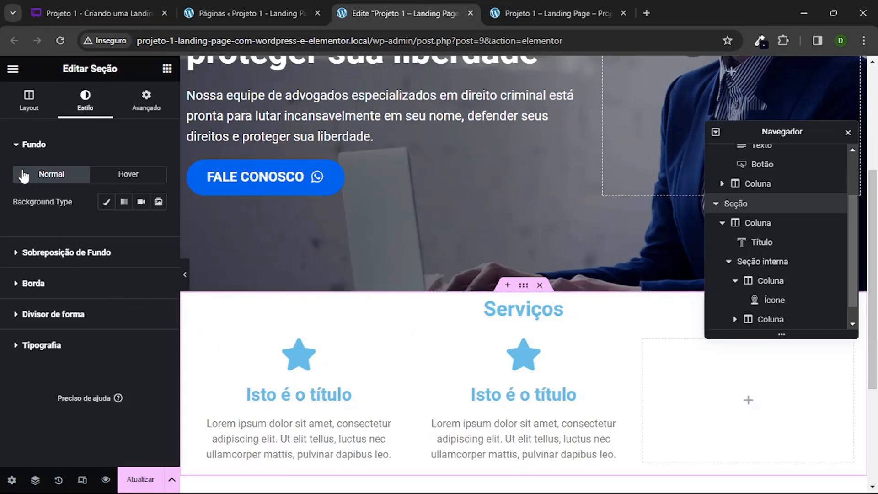
{"action": "left_click", "coordinate": [108, 204]}
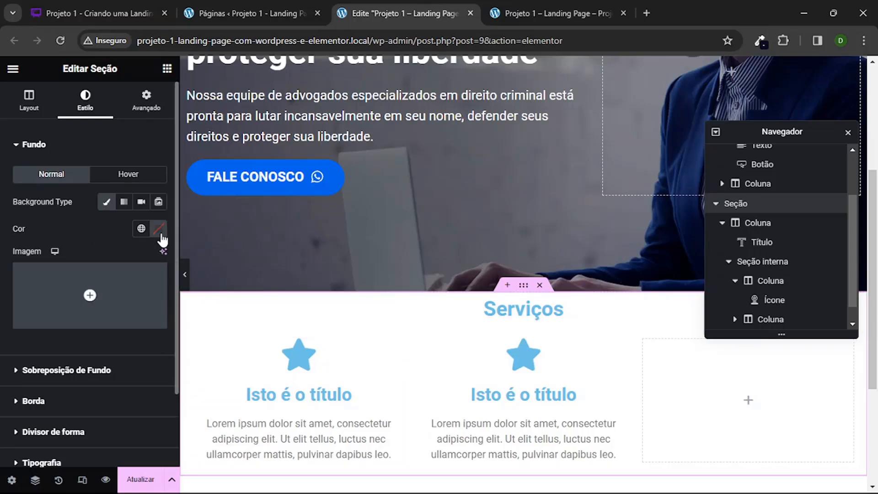
{"action": "left_click", "coordinate": [567, 478]}
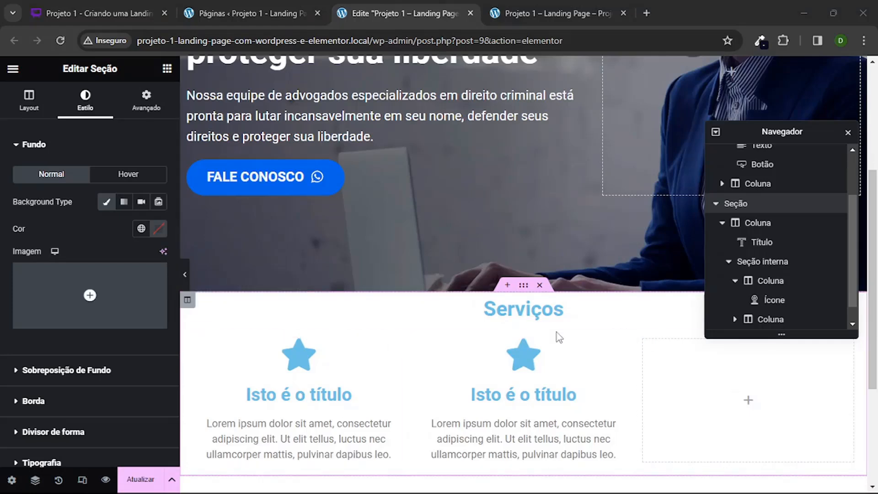
{"action": "left_click", "coordinate": [159, 229]}
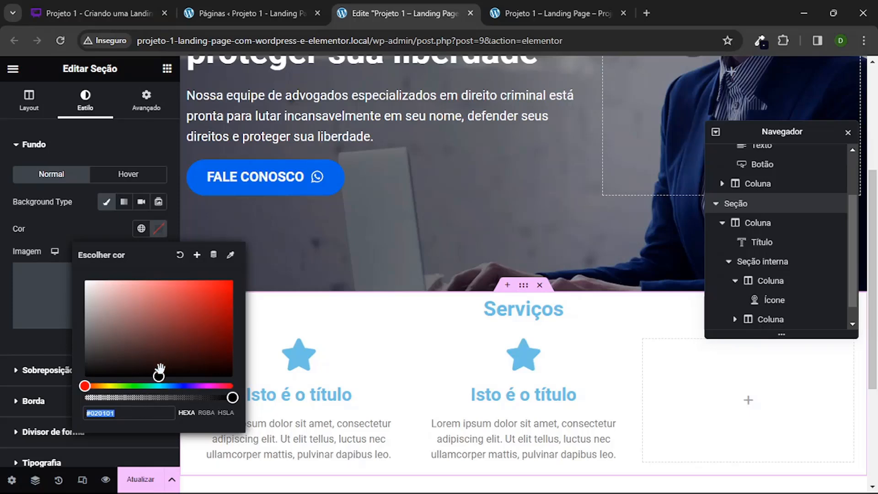
{"action": "type", "text": "#050B1E"}
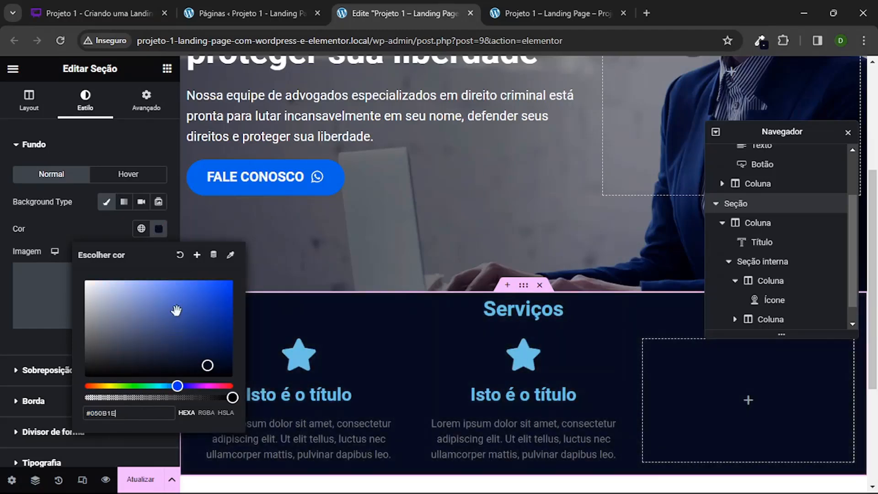
Step: Save the section's background colour as a new global colour named "azul escuro"
{"action": "left_click", "coordinate": [197, 256]}
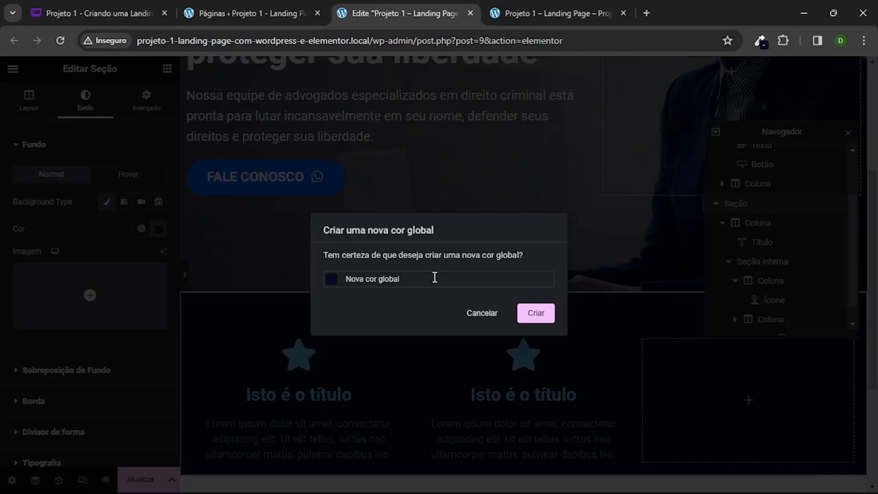
{"action": "triple_click", "coordinate": [434, 278]}
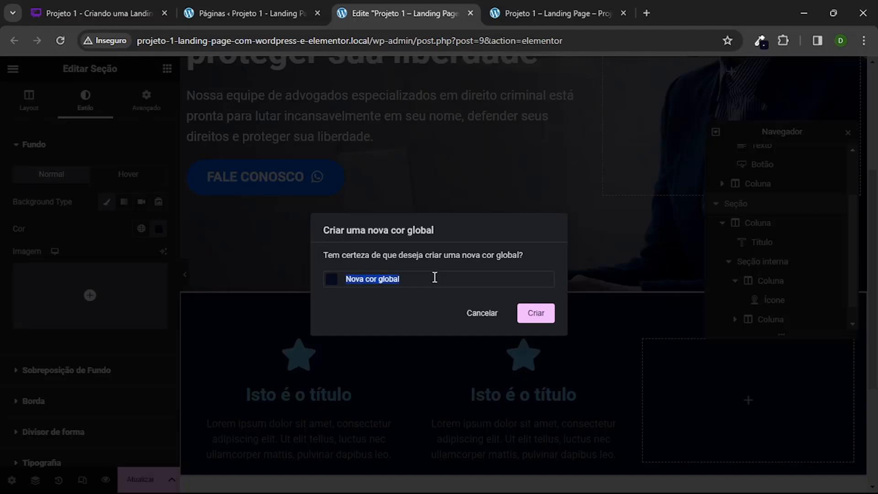
{"action": "type", "text": "azul escuro"}
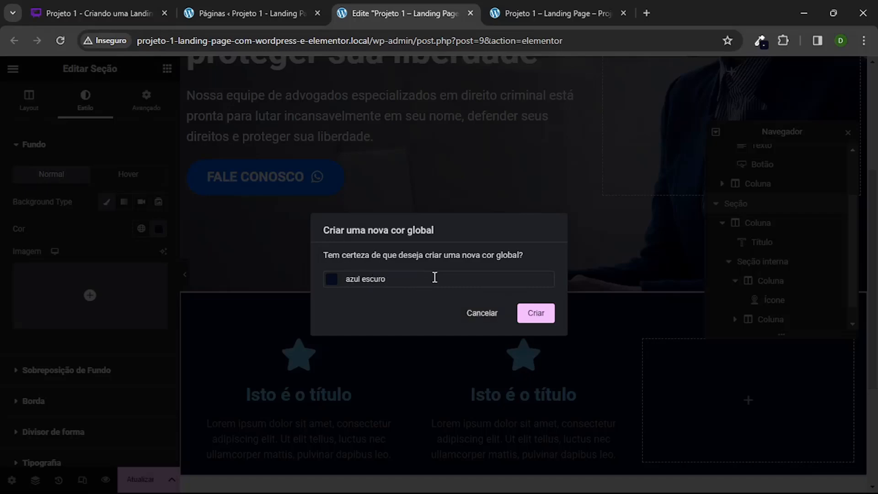
{"action": "left_click", "coordinate": [536, 312]}
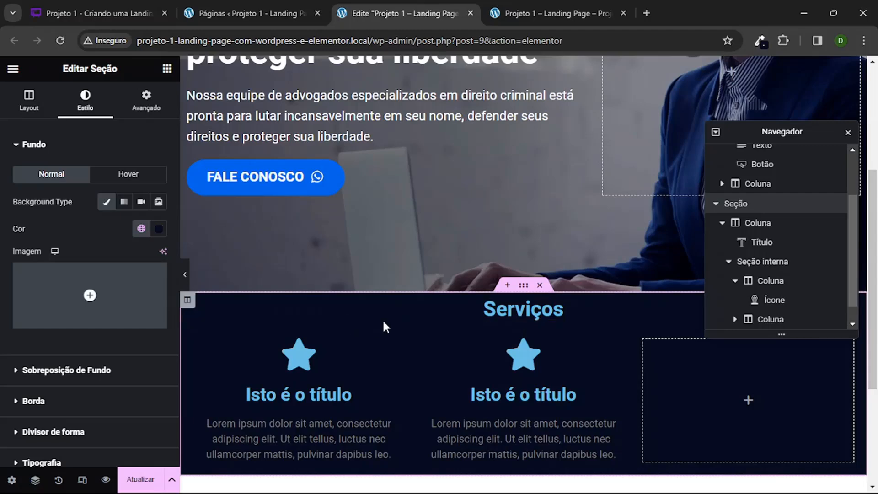
Step: Try the global colour "azul padrão" as the Serviços section's background and restore "azul escuro"
{"action": "scroll", "coordinate": [464, 302], "scroll_direction": "down", "scroll_amount": 3}
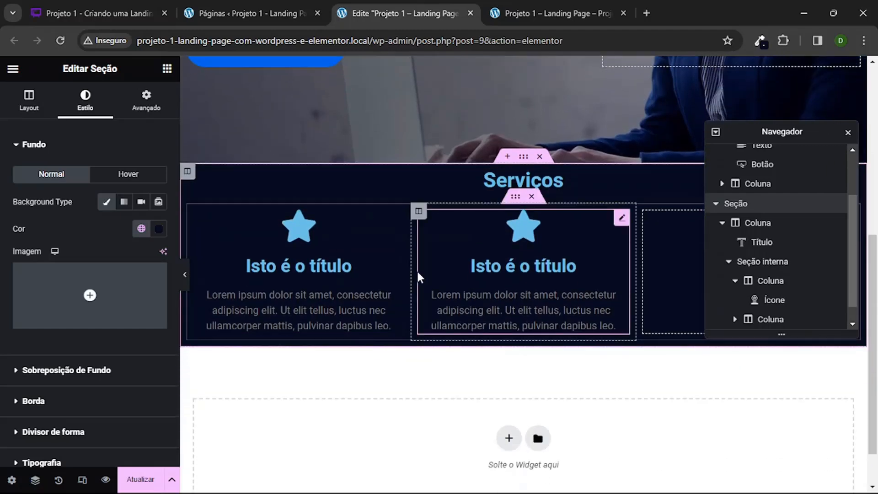
{"action": "scroll", "coordinate": [418, 276], "scroll_direction": "up", "scroll_amount": 1}
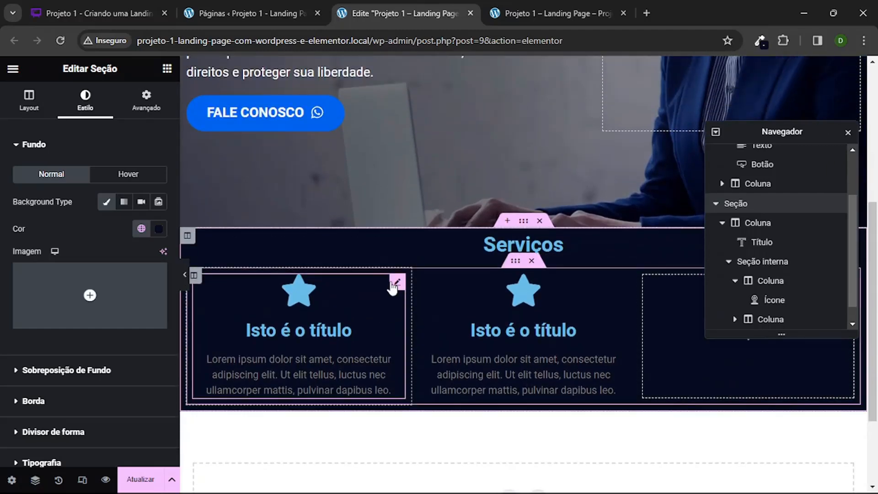
{"action": "left_click", "coordinate": [141, 229]}
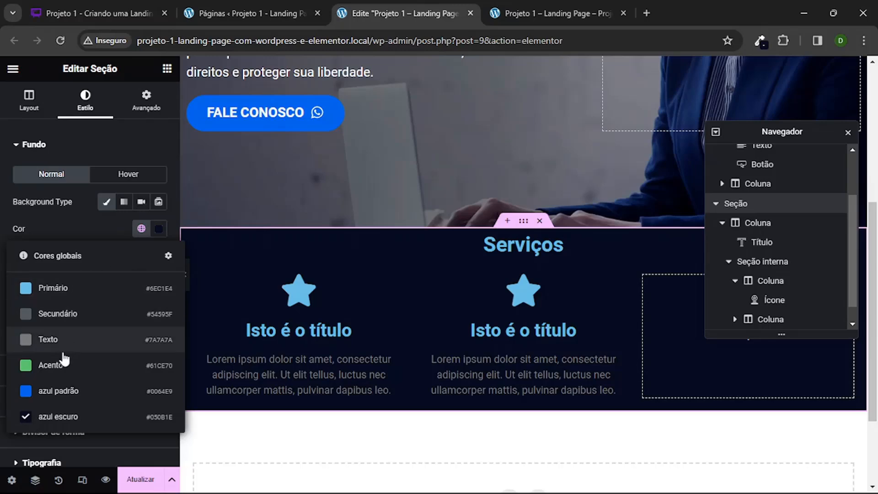
{"action": "left_click", "coordinate": [64, 392]}
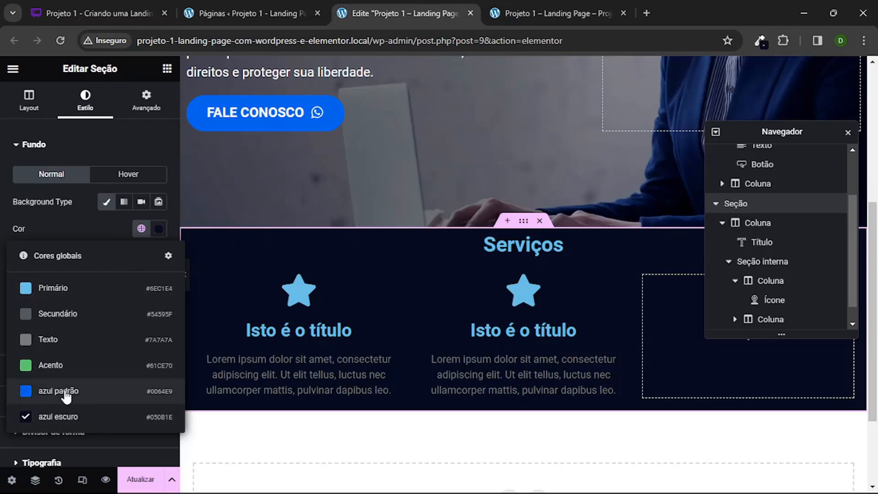
{"action": "left_click", "coordinate": [142, 229]}
{"action": "left_click", "coordinate": [141, 228]}
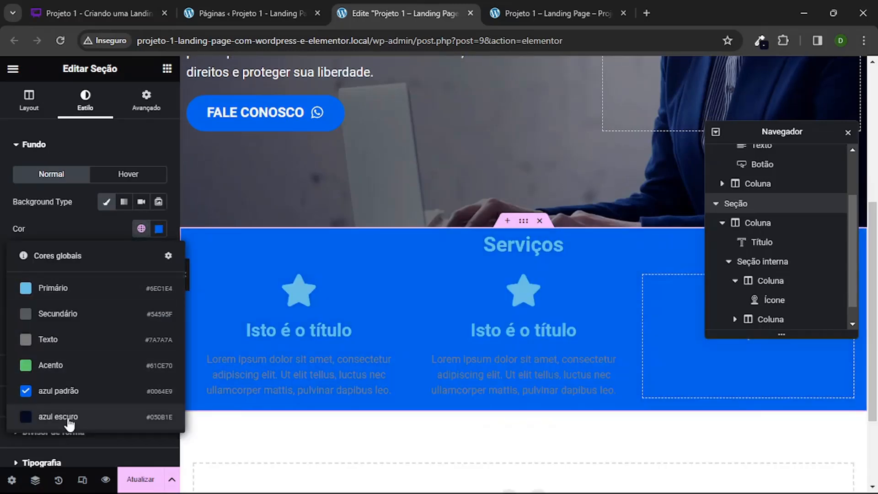
{"action": "left_click", "coordinate": [45, 417]}
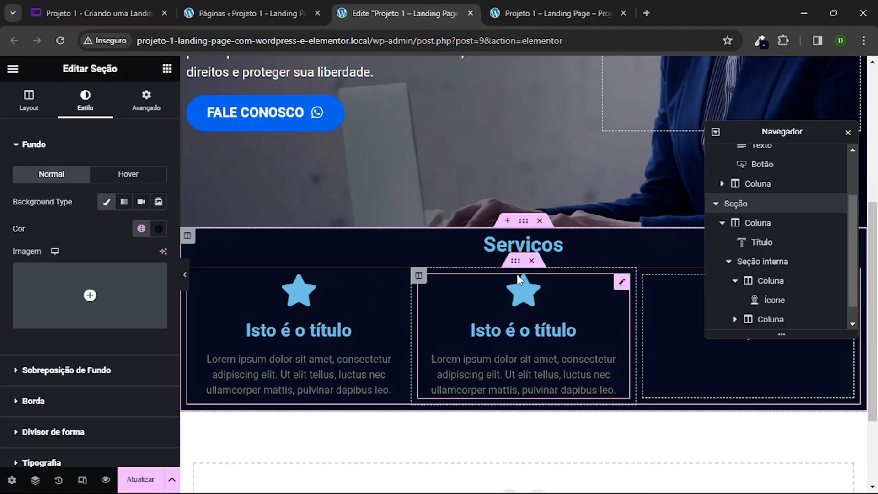
Step: Check the hero section's padding, and unlink the Serviços section's padding and margin values
{"action": "scroll", "coordinate": [510, 309], "scroll_direction": "up", "scroll_amount": 5}
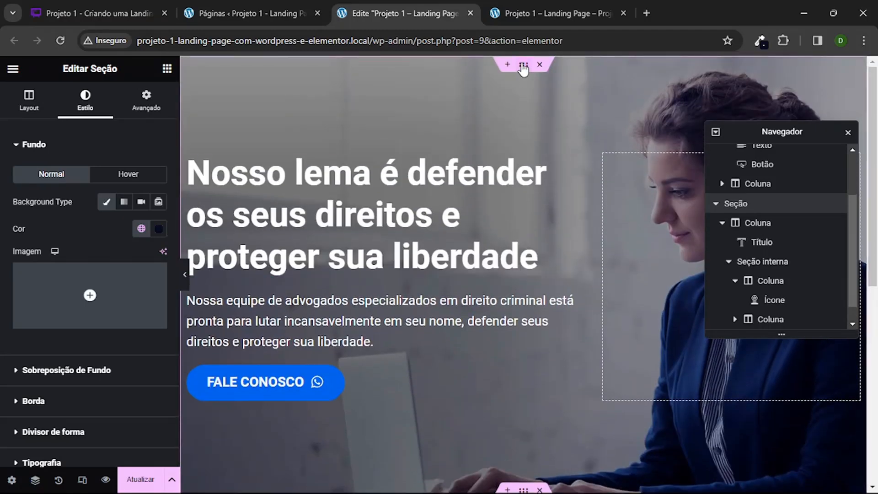
{"action": "left_click", "coordinate": [146, 99]}
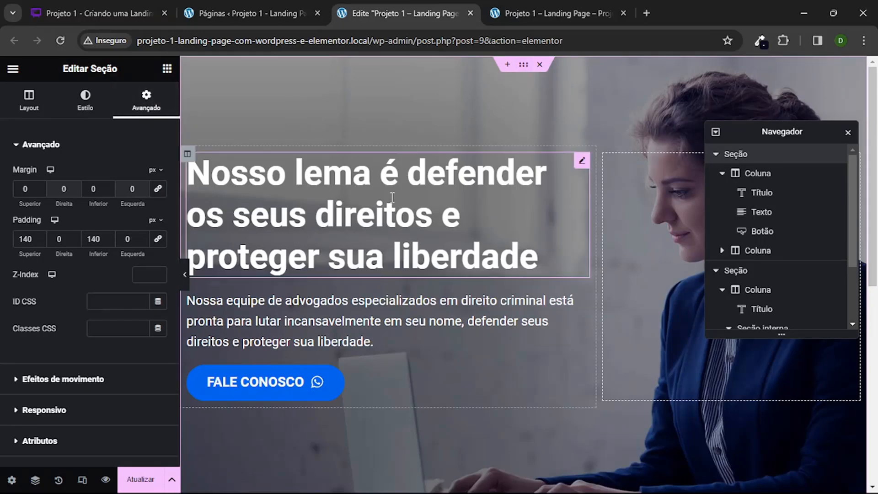
{"action": "scroll", "coordinate": [502, 245], "scroll_direction": "down", "scroll_amount": 7}
{"action": "scroll", "coordinate": [503, 181], "scroll_direction": "up", "scroll_amount": 2}
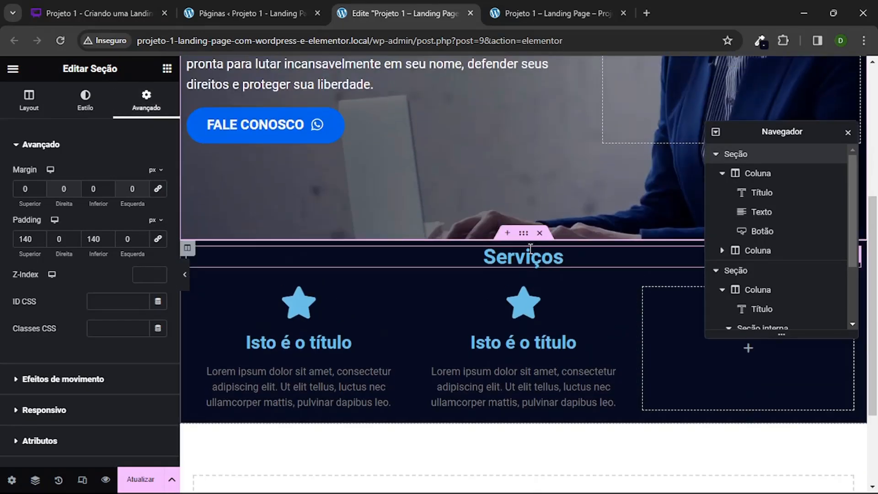
{"action": "left_click", "coordinate": [85, 100]}
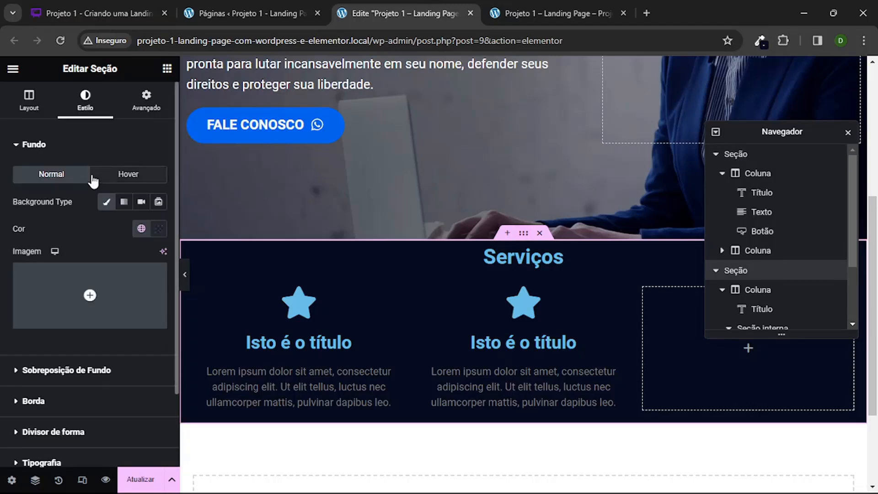
{"action": "left_click", "coordinate": [146, 99]}
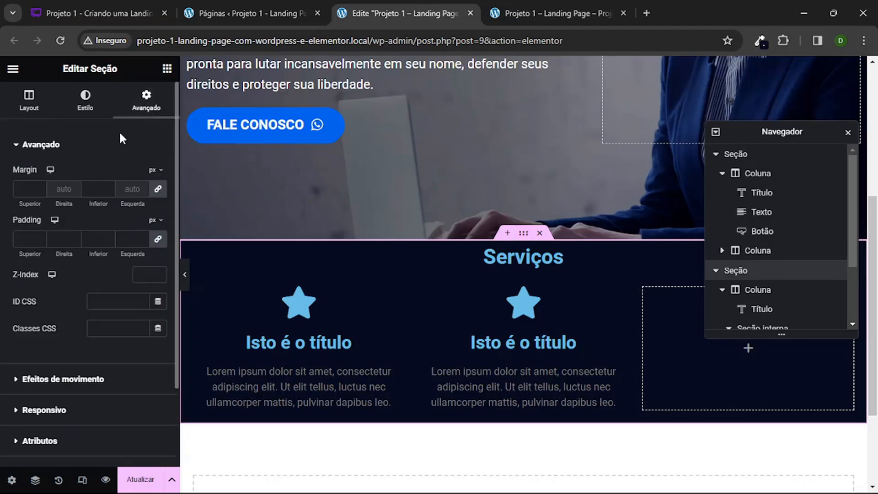
{"action": "left_click", "coordinate": [158, 240]}
{"action": "left_click", "coordinate": [160, 191]}
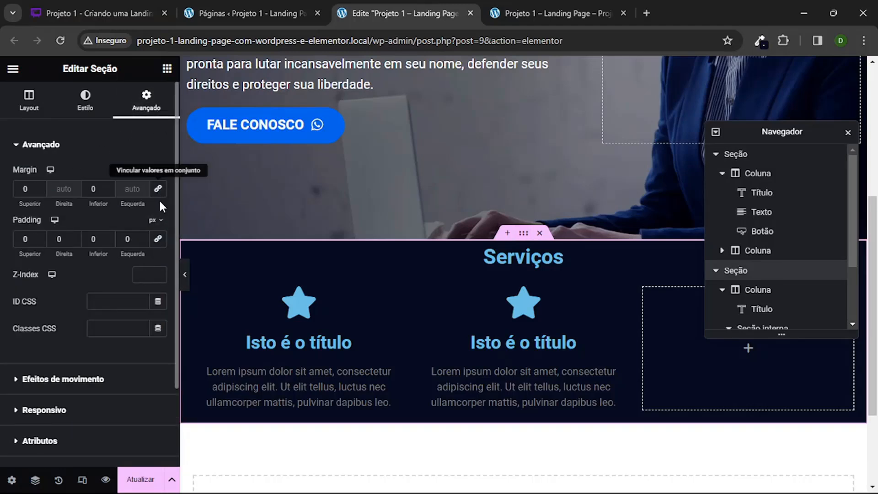
Step: Set the Serviços section's top and bottom padding to 70 px and preview the page without the editing panel
{"action": "left_click", "coordinate": [23, 238]}
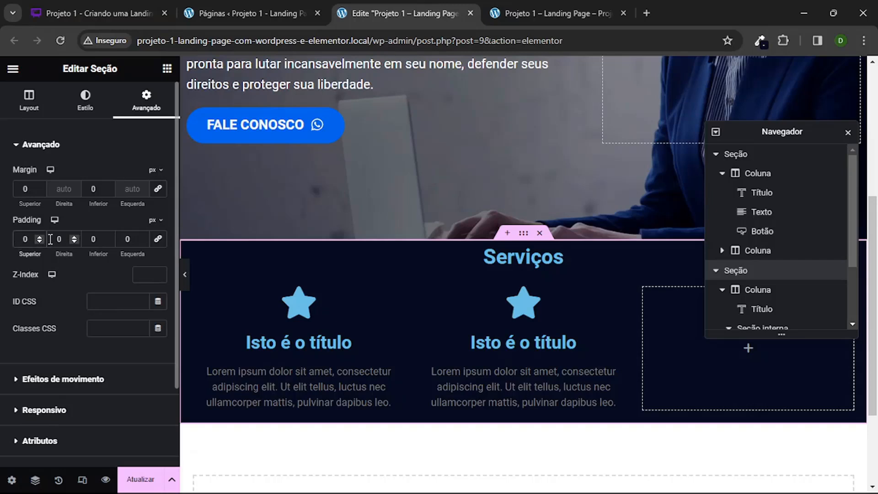
{"action": "type", "text": "7"}
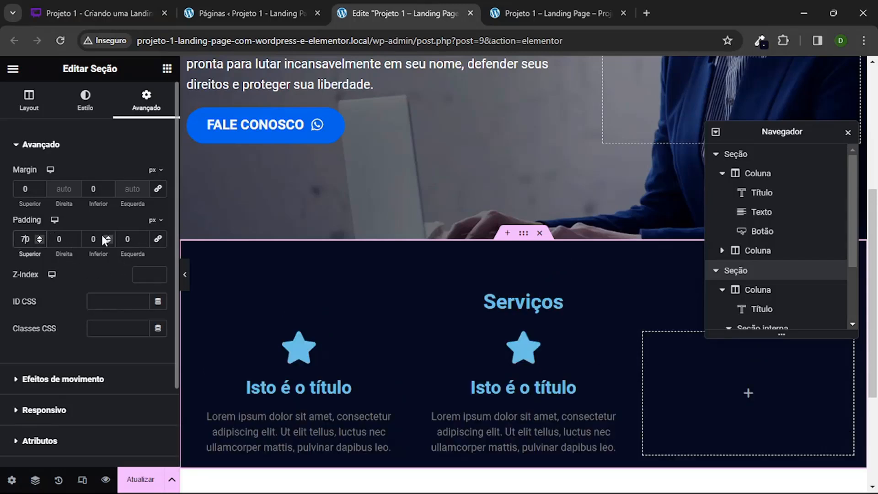
{"action": "left_click", "coordinate": [88, 237]}
{"action": "type", "text": "7"}
{"action": "scroll", "coordinate": [460, 259], "scroll_direction": "down", "scroll_amount": 1}
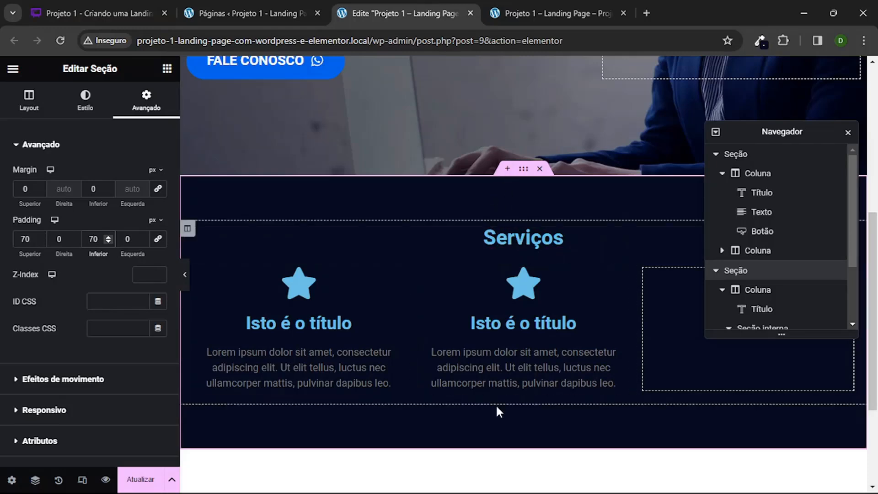
{"action": "left_click", "coordinate": [185, 274]}
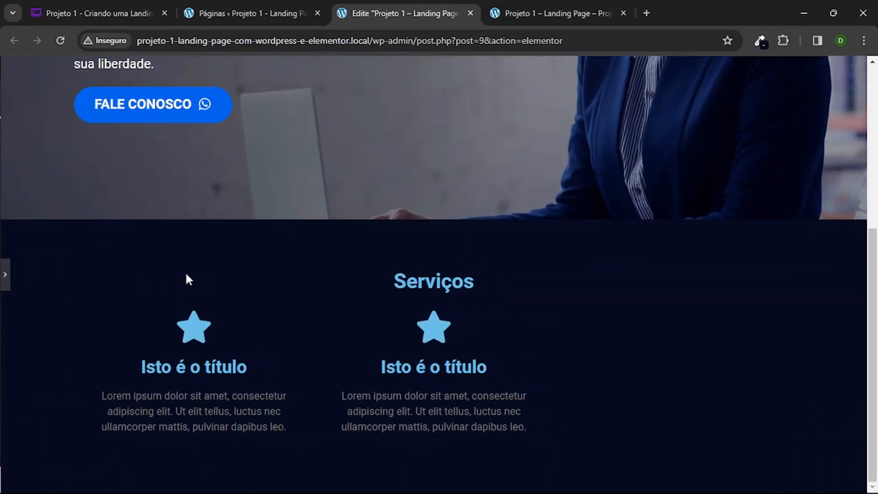
{"action": "left_click", "coordinate": [4, 274]}
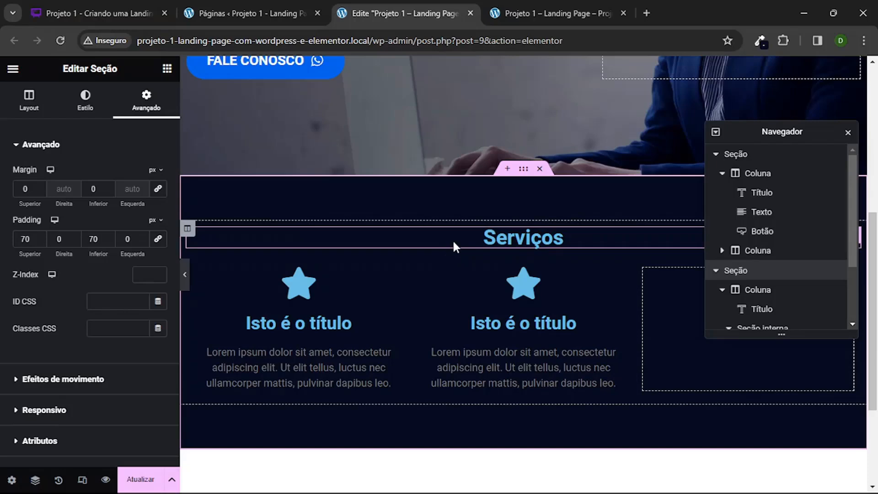
Step: Set the text colour of the Serviços title to white, #FFFFFF
{"action": "left_click", "coordinate": [523, 237]}
{"action": "left_click", "coordinate": [90, 98]}
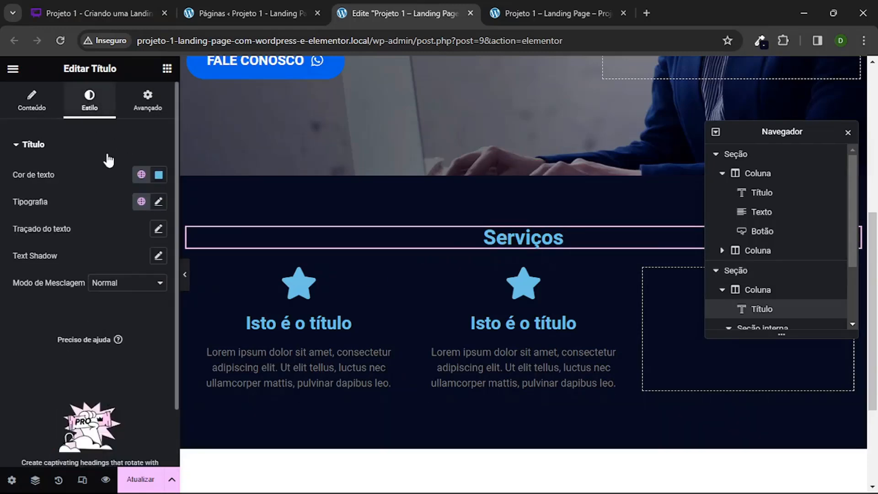
{"action": "left_click", "coordinate": [159, 175]}
{"action": "left_click_drag", "start_coordinate": [130, 288], "coordinate": [64, 214]}
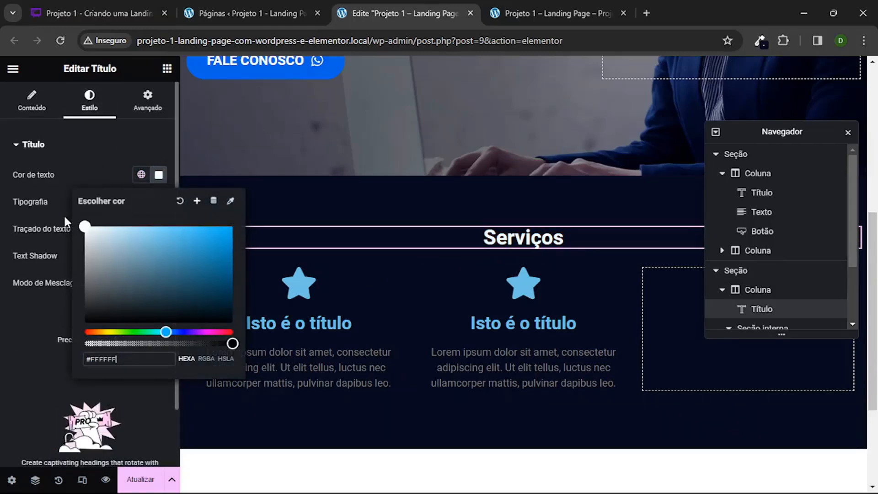
{"action": "left_click", "coordinate": [5, 326]}
{"action": "scroll", "coordinate": [258, 348], "scroll_direction": "up", "scroll_amount": 4}
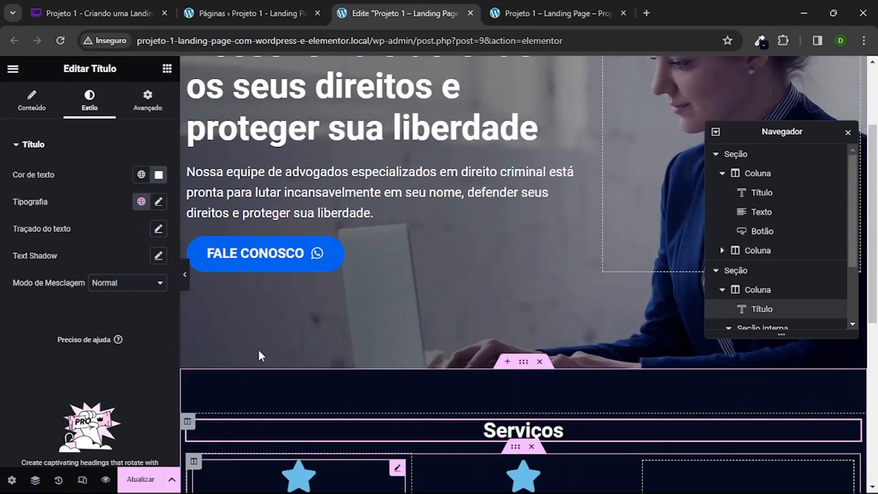
{"action": "scroll", "coordinate": [257, 348], "scroll_direction": "down", "scroll_amount": 1}
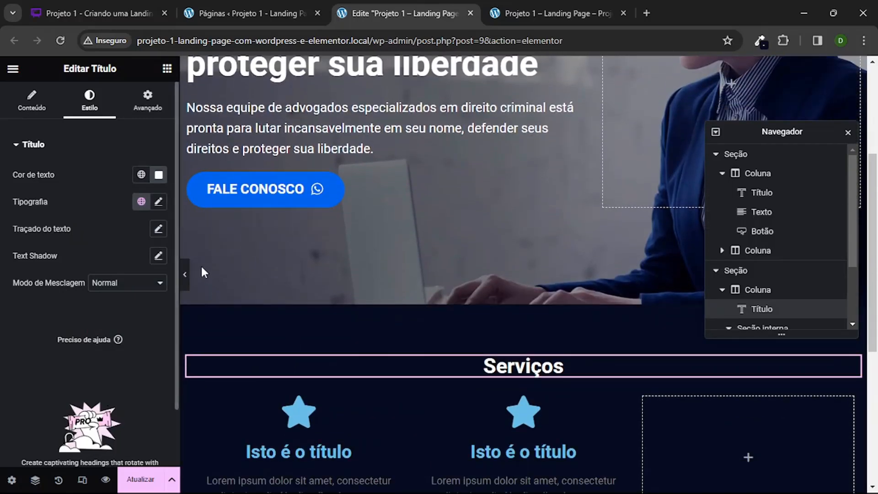
Step: Set the Serviços title's font size to 40 px and preview the section without the editing panel
{"action": "left_click", "coordinate": [159, 201]}
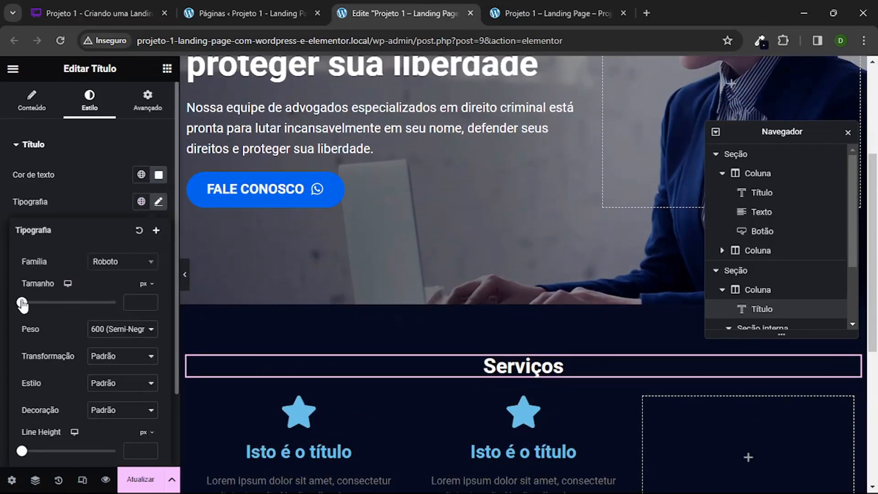
{"action": "left_click_drag", "start_coordinate": [21, 302], "coordinate": [39, 302]}
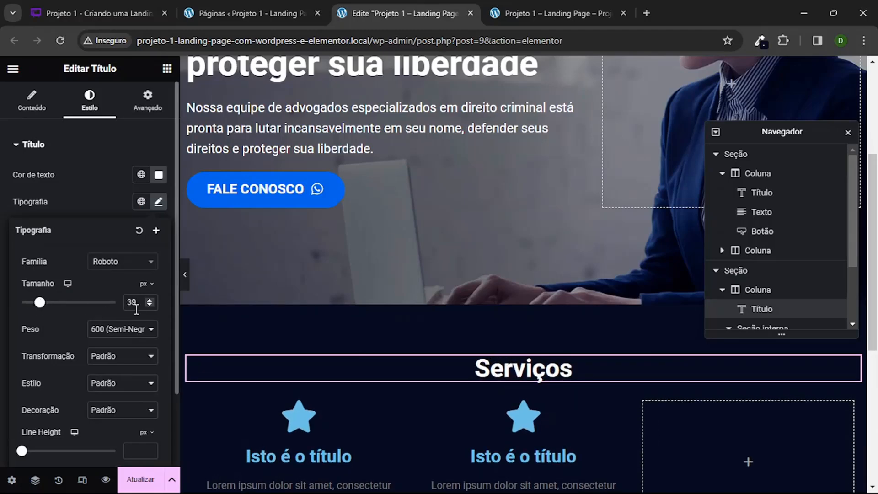
{"action": "left_click", "coordinate": [150, 301]}
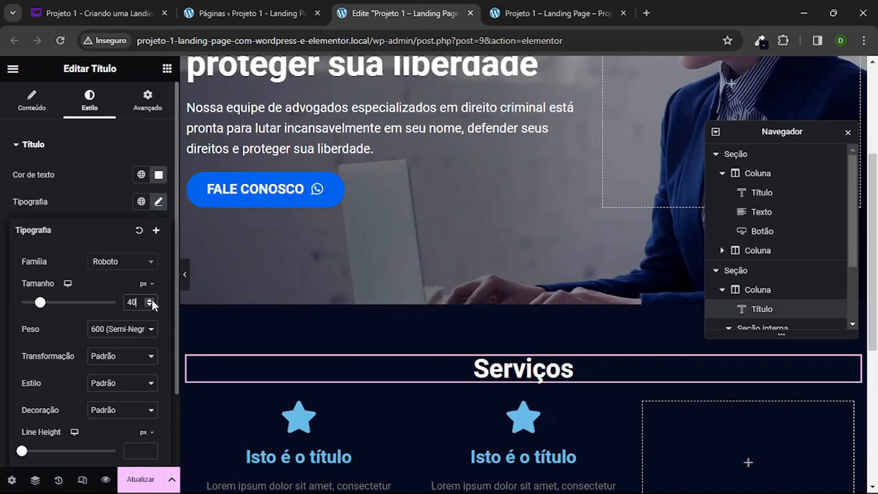
{"action": "left_click", "coordinate": [188, 276]}
{"action": "scroll", "coordinate": [337, 187], "scroll_direction": "down", "scroll_amount": 2}
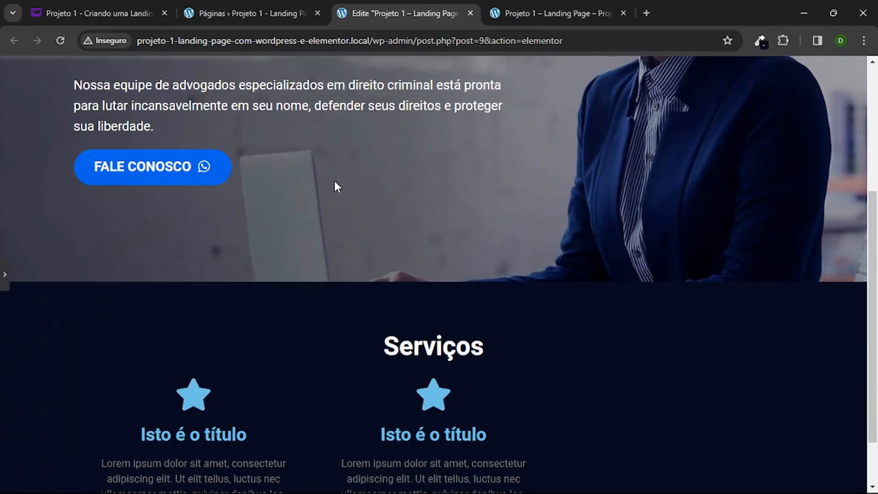
{"action": "left_click", "coordinate": [3, 280]}
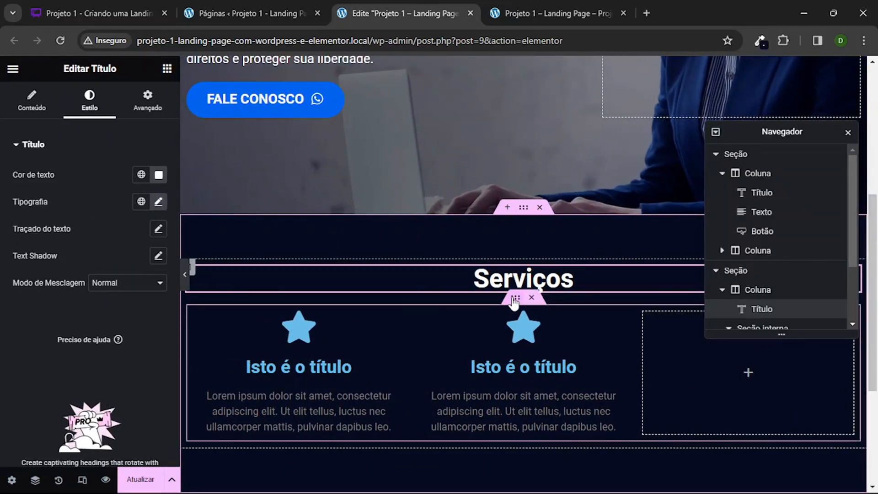
Step: Unlink the inner section's padding and margin values, set its top padding to 20 px and preview the result
{"action": "left_click", "coordinate": [514, 302]}
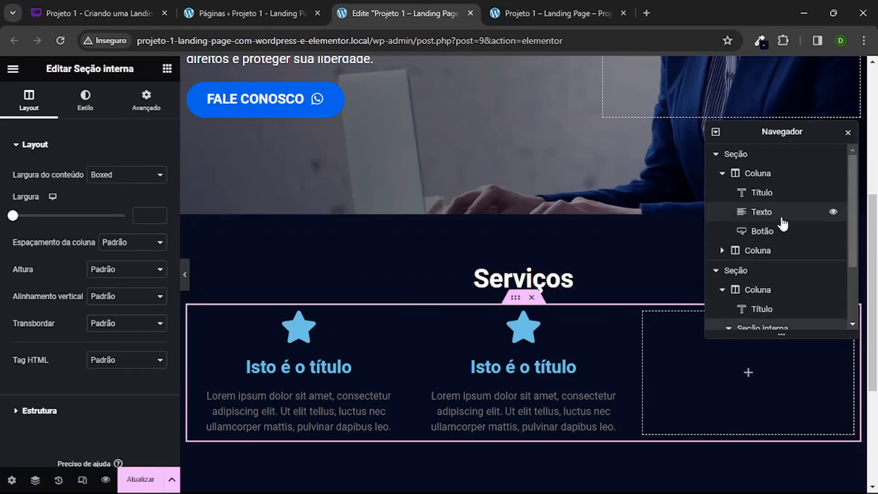
{"action": "scroll", "coordinate": [760, 227], "scroll_direction": "down", "scroll_amount": 2}
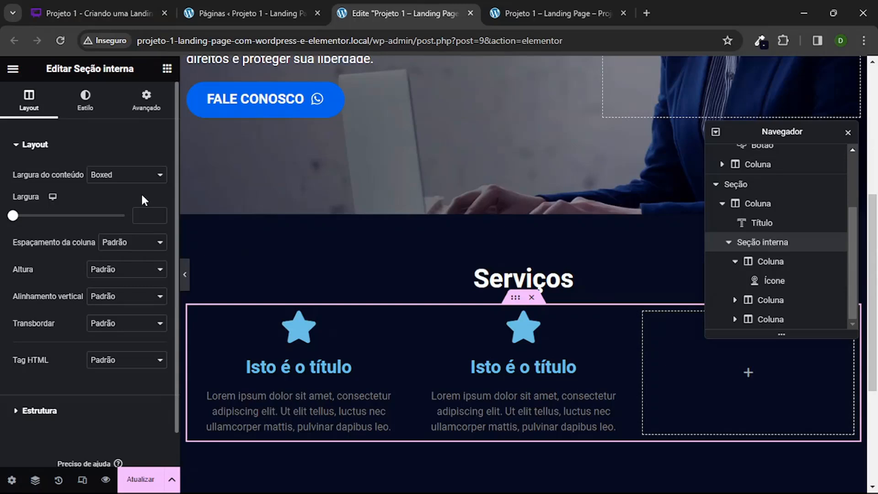
{"action": "left_click", "coordinate": [146, 97]}
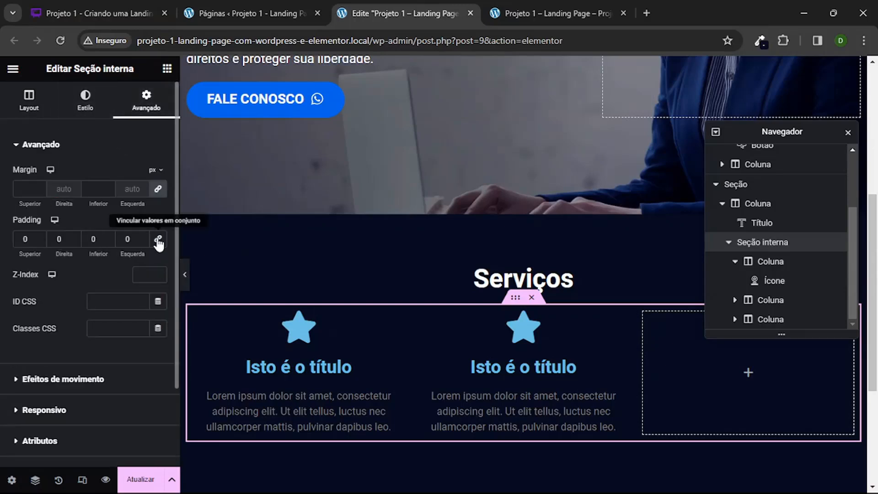
{"action": "left_click", "coordinate": [158, 190]}
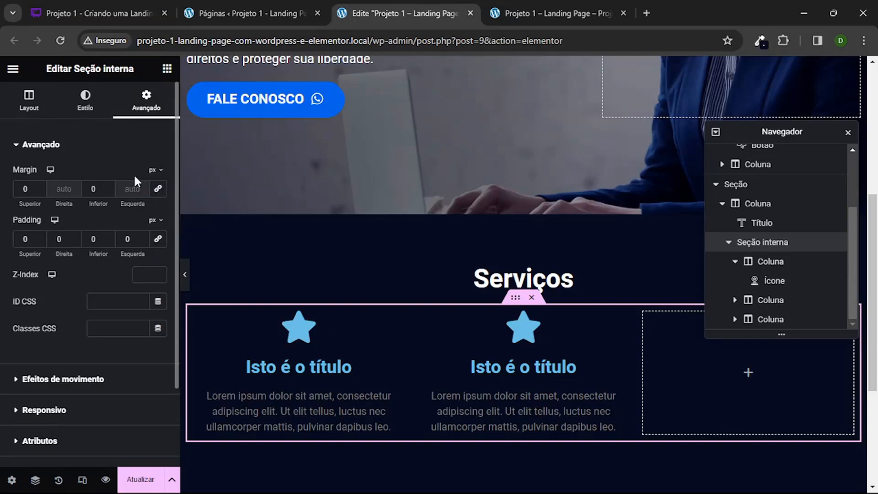
{"action": "left_click", "coordinate": [20, 238]}
{"action": "type", "text": "2"}
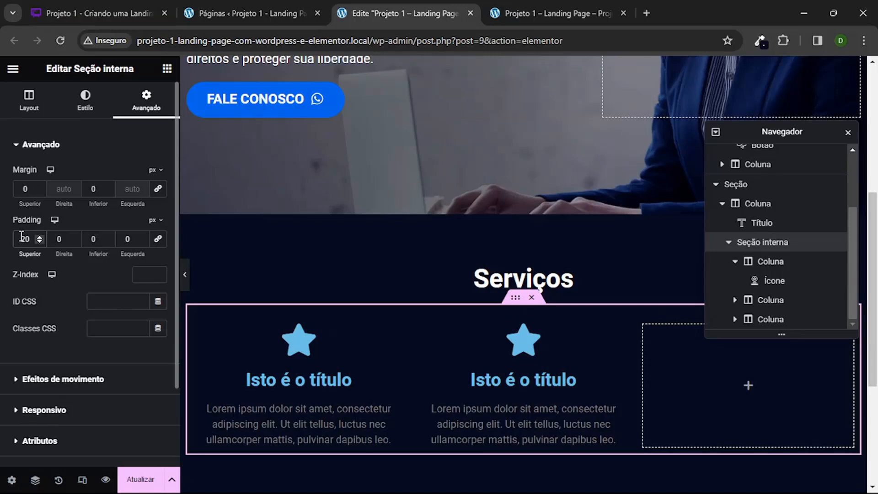
{"action": "left_click", "coordinate": [185, 274]}
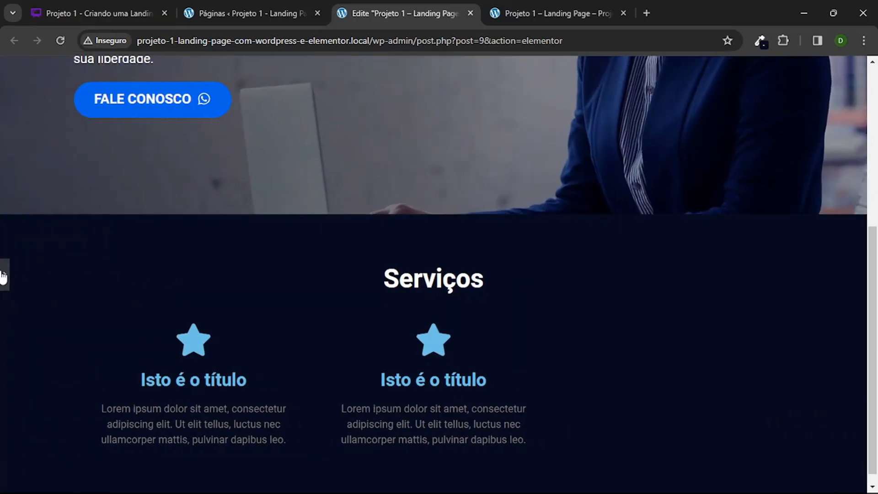
{"action": "left_click", "coordinate": [4, 276]}
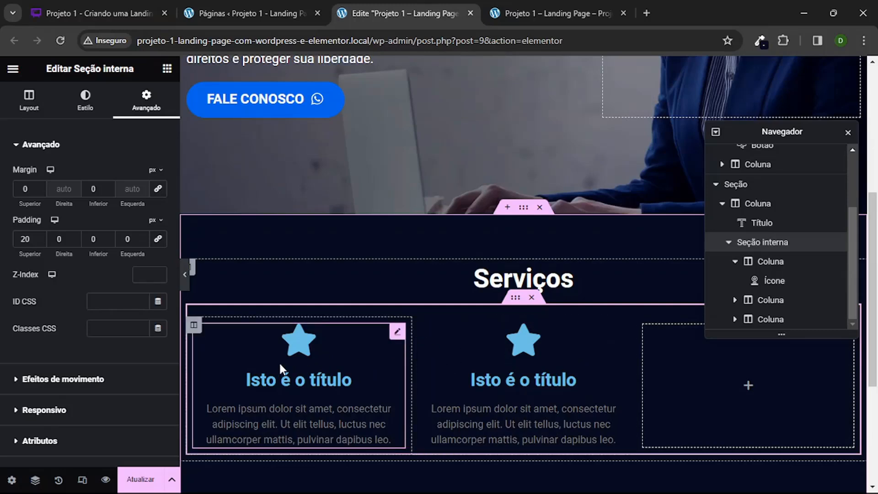
Step: Set the title colour of the first icon box in the Serviços section to white
{"action": "left_click", "coordinate": [306, 363]}
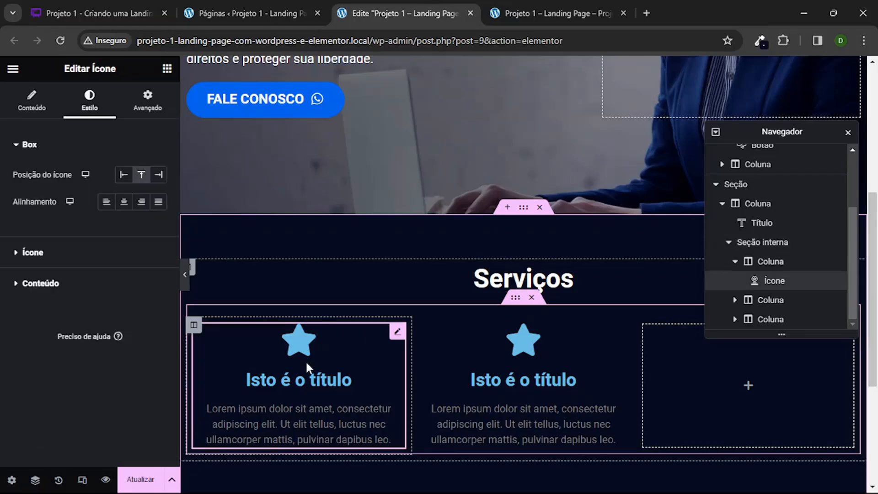
{"action": "left_click", "coordinate": [39, 285]}
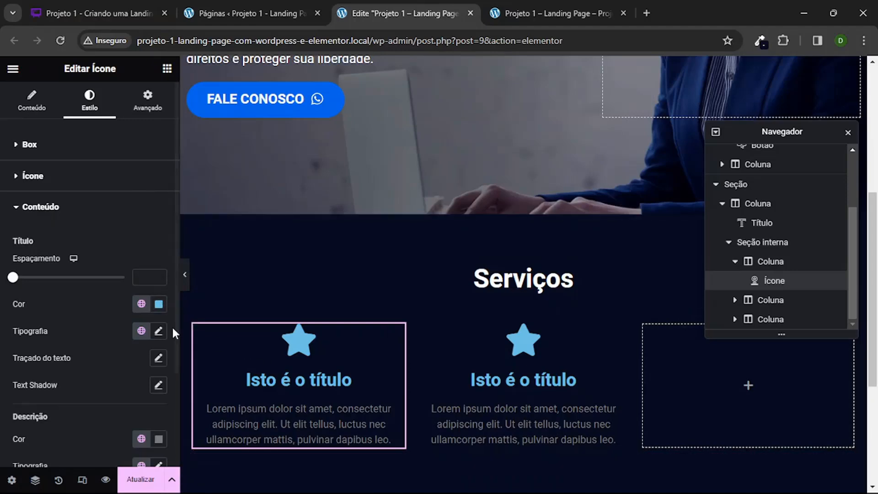
{"action": "left_click", "coordinate": [159, 334]}
{"action": "scroll", "coordinate": [97, 344], "scroll_direction": "down", "scroll_amount": 3}
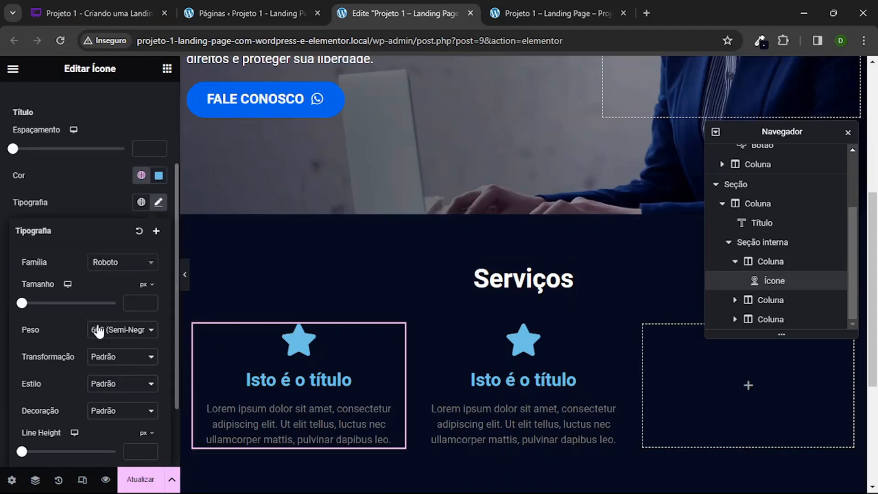
{"action": "left_click", "coordinate": [159, 176]}
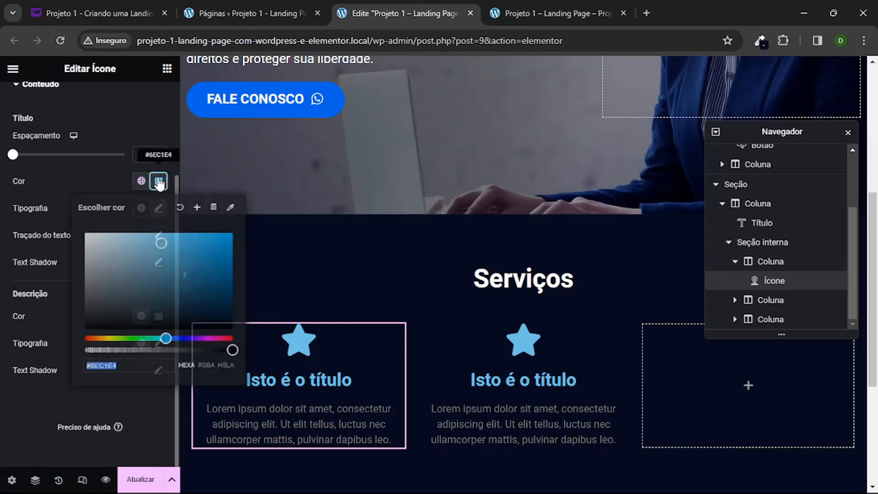
{"action": "left_click", "coordinate": [58, 300]}
{"action": "left_click", "coordinate": [158, 180]}
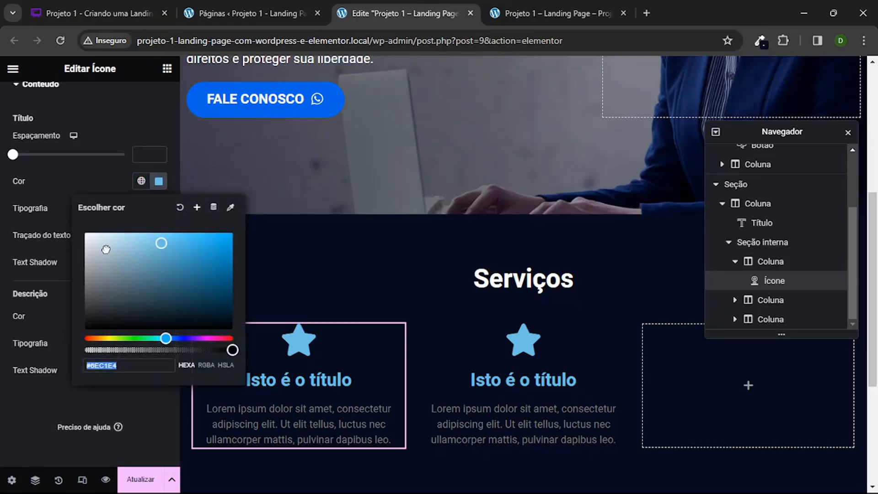
{"action": "left_click", "coordinate": [85, 232]}
{"action": "left_click", "coordinate": [60, 183]}
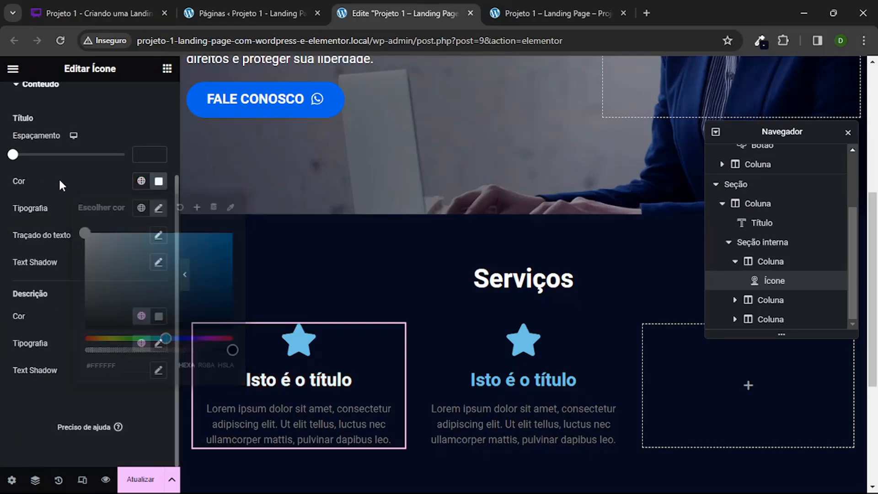
Step: Set the first icon box's title font size to 22 px and preview the page without the editing panel
{"action": "left_click", "coordinate": [159, 208]}
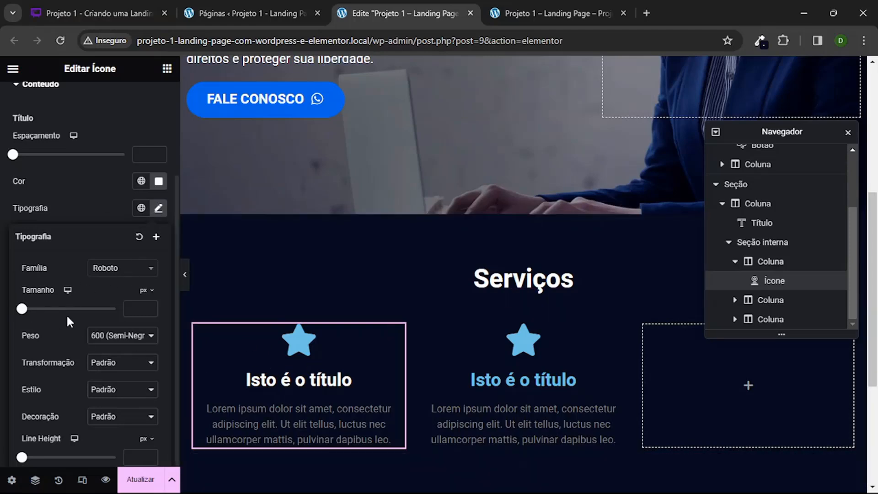
{"action": "left_click_drag", "start_coordinate": [22, 309], "coordinate": [34, 315]}
{"action": "left_click", "coordinate": [147, 311]}
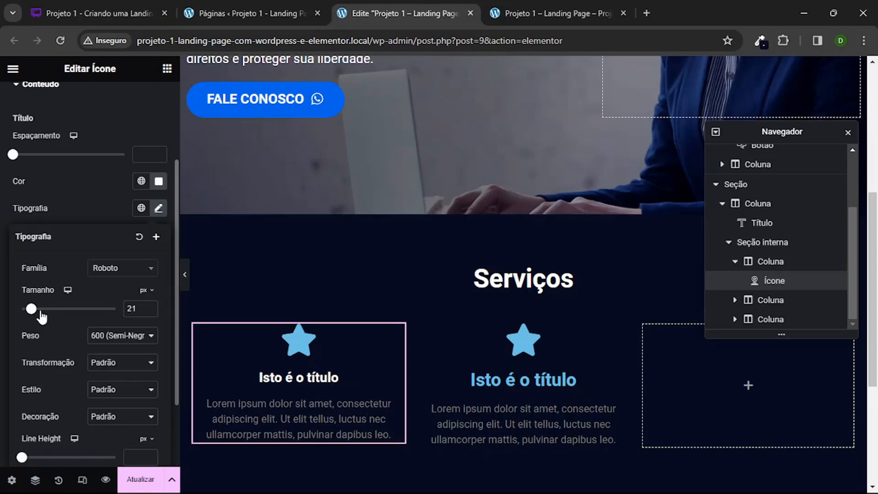
{"action": "left_click", "coordinate": [149, 309]}
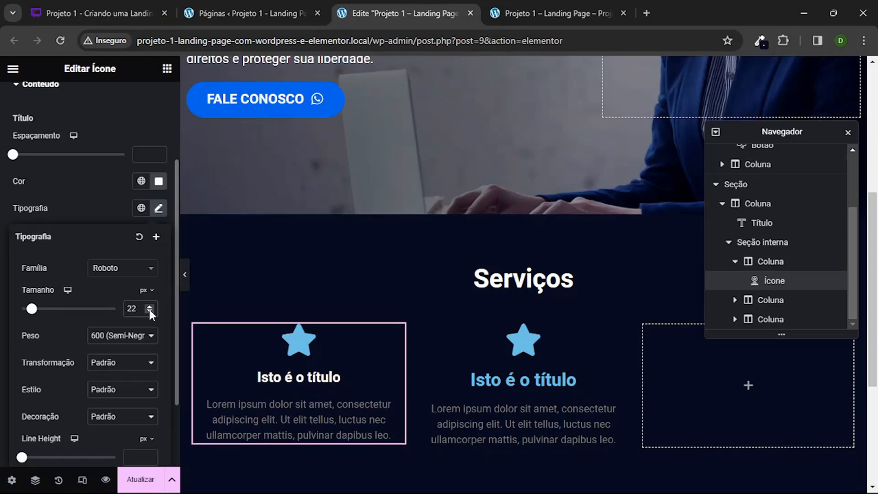
{"action": "left_click", "coordinate": [109, 198]}
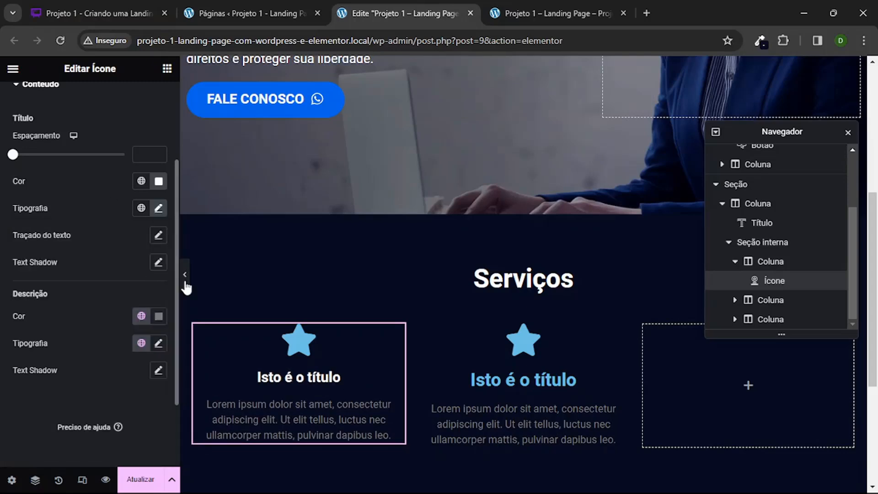
{"action": "left_click", "coordinate": [185, 278]}
{"action": "scroll", "coordinate": [300, 273], "scroll_direction": "up", "scroll_amount": 5}
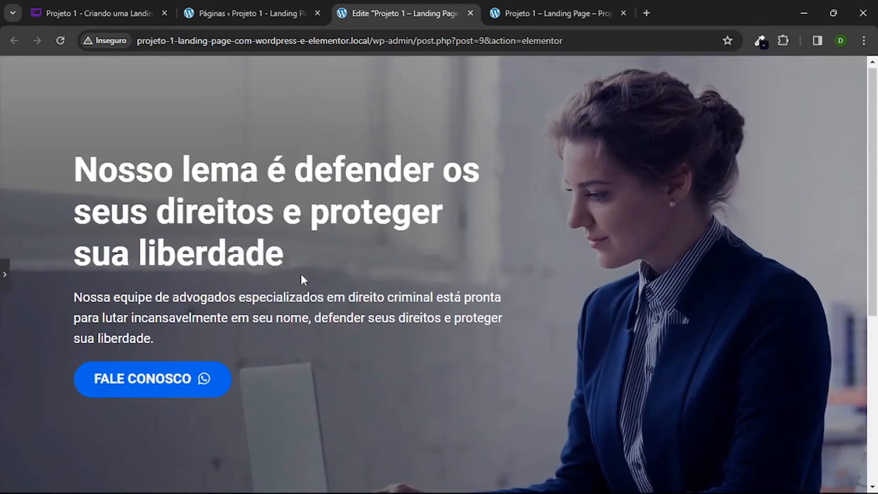
{"action": "scroll", "coordinate": [300, 274], "scroll_direction": "down", "scroll_amount": 5}
{"action": "left_click", "coordinate": [4, 275]}
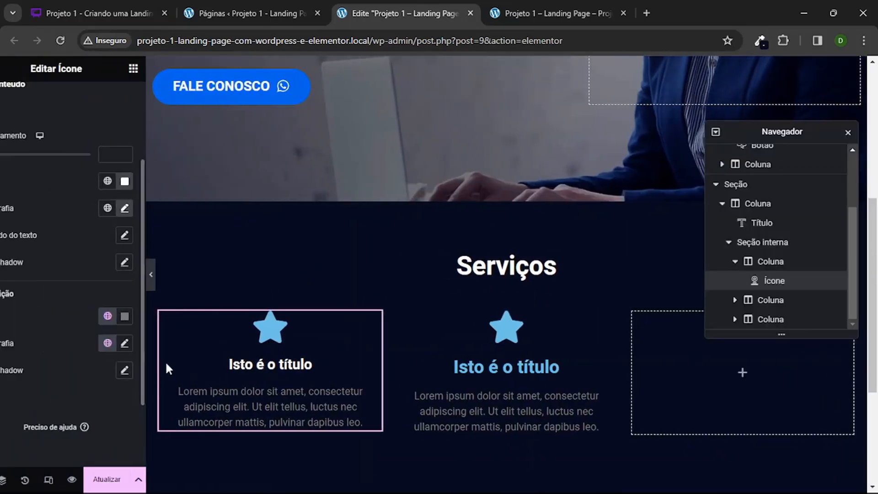
Step: Set the first icon box's description colour to white, #FFFFFF, and its font size to 16 px
{"action": "left_click", "coordinate": [159, 316]}
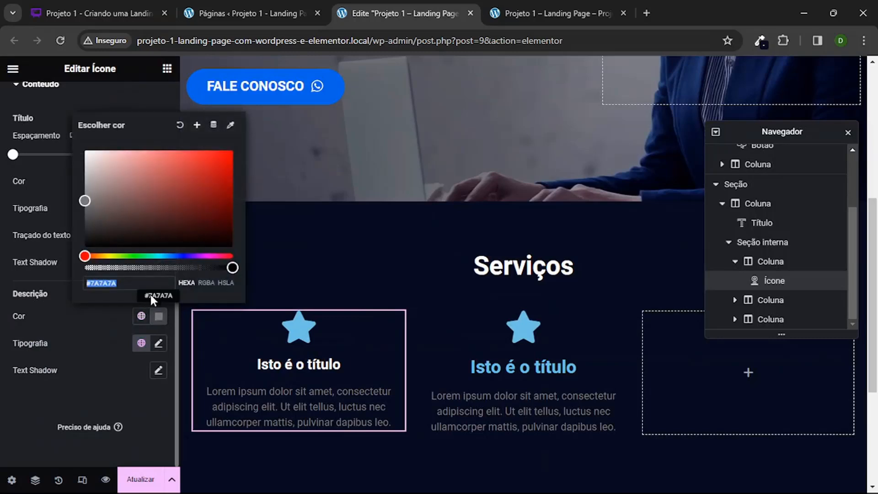
{"action": "type", "text": "#FFFFFF"}
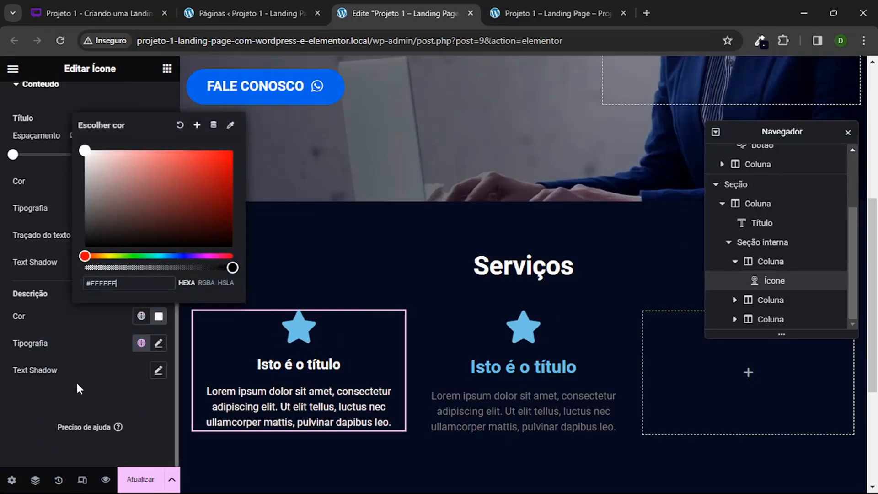
{"action": "left_click", "coordinate": [158, 344]}
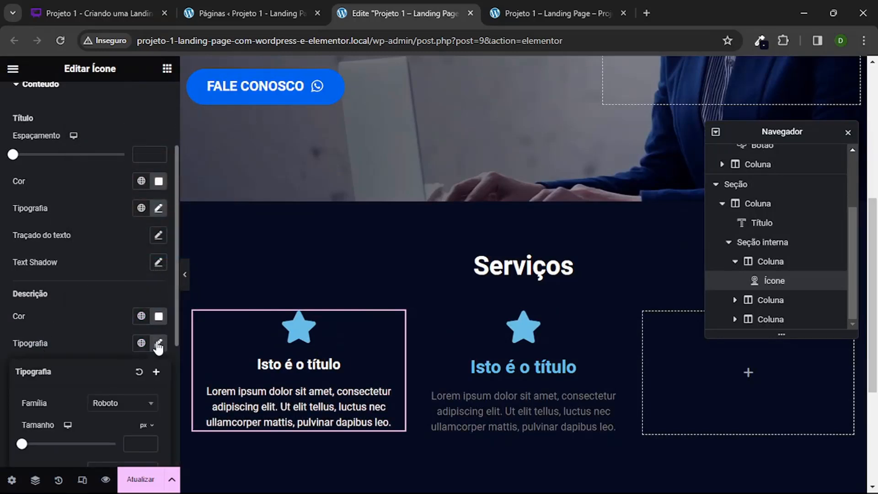
{"action": "scroll", "coordinate": [114, 372], "scroll_direction": "down", "scroll_amount": 3}
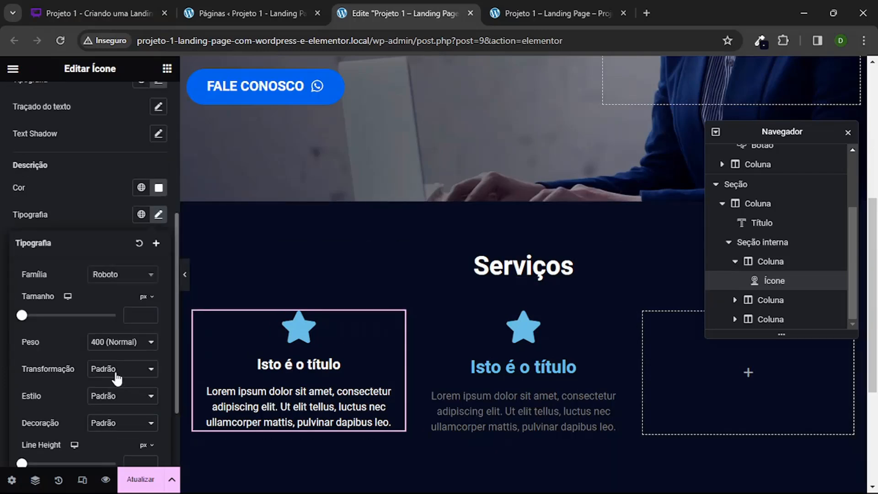
{"action": "scroll", "coordinate": [106, 301], "scroll_direction": "down", "scroll_amount": 1}
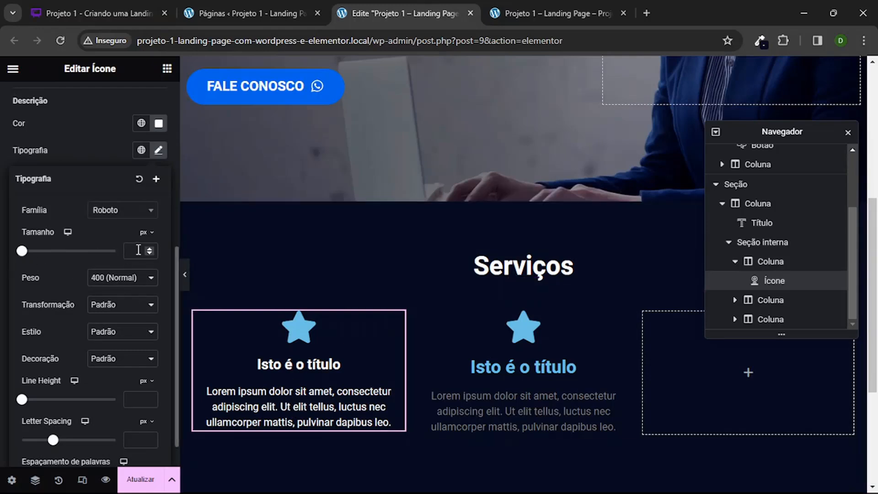
{"action": "type", "text": "16"}
{"action": "scroll", "coordinate": [83, 313], "scroll_direction": "down", "scroll_amount": 1}
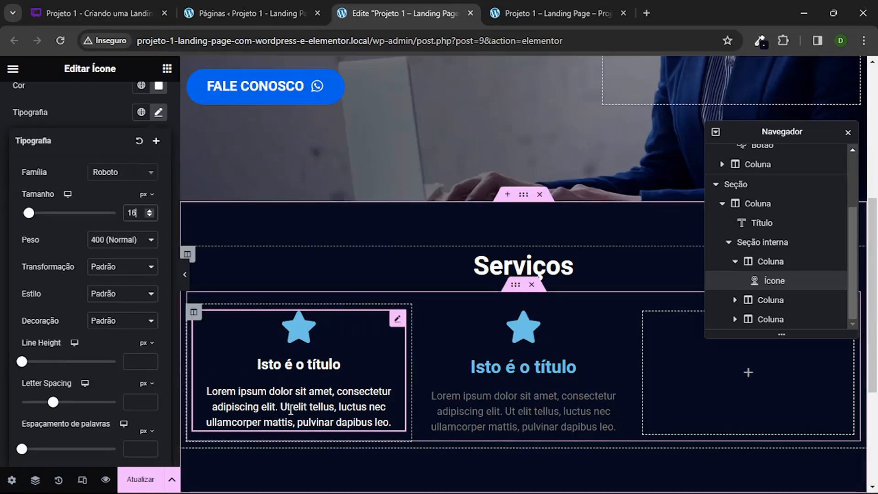
Step: Set the first icon box's description line height to 1.6 em and preview the section without the editing panel
{"action": "left_click", "coordinate": [142, 343]}
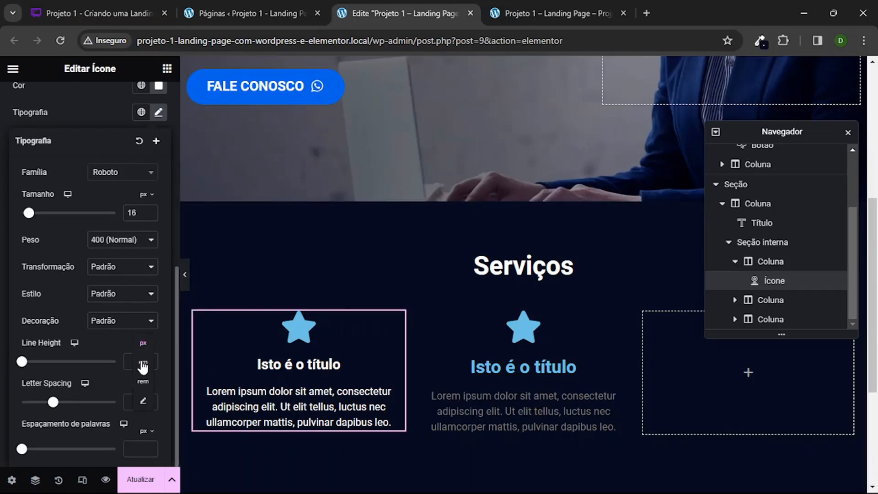
{"action": "left_click", "coordinate": [145, 363]}
{"action": "left_click_drag", "start_coordinate": [22, 361], "coordinate": [37, 362]}
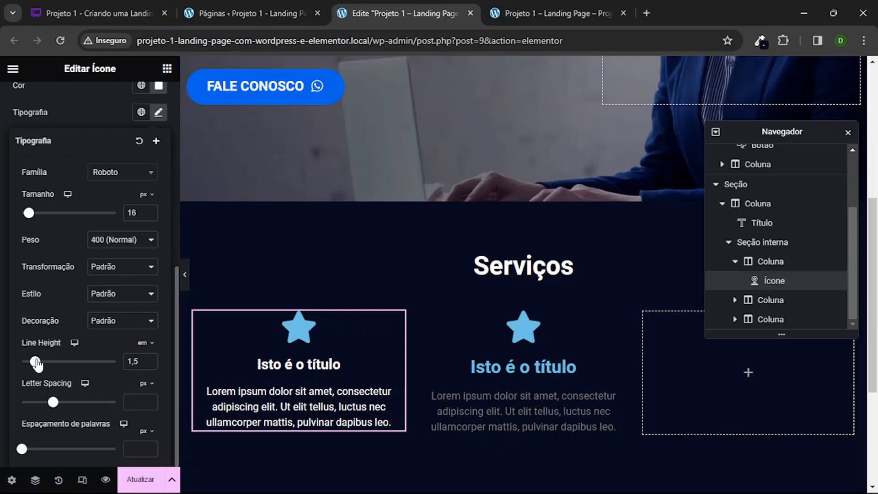
{"action": "left_click", "coordinate": [150, 358]}
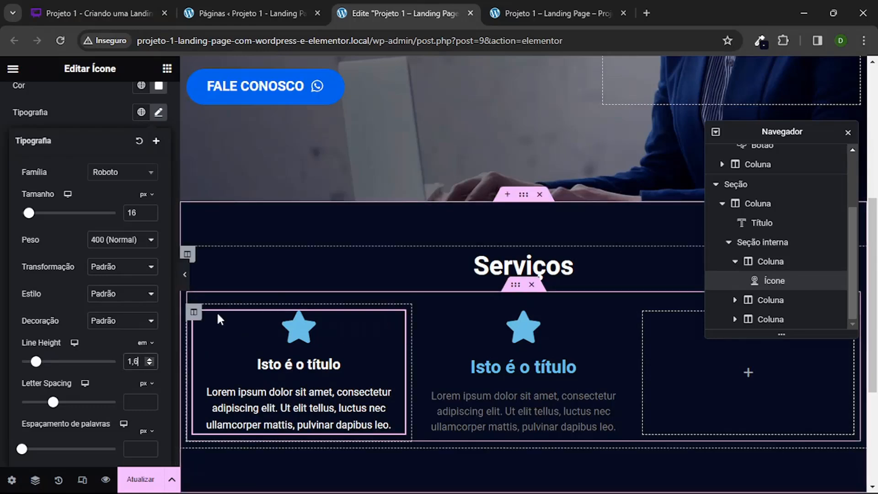
{"action": "left_click", "coordinate": [184, 274]}
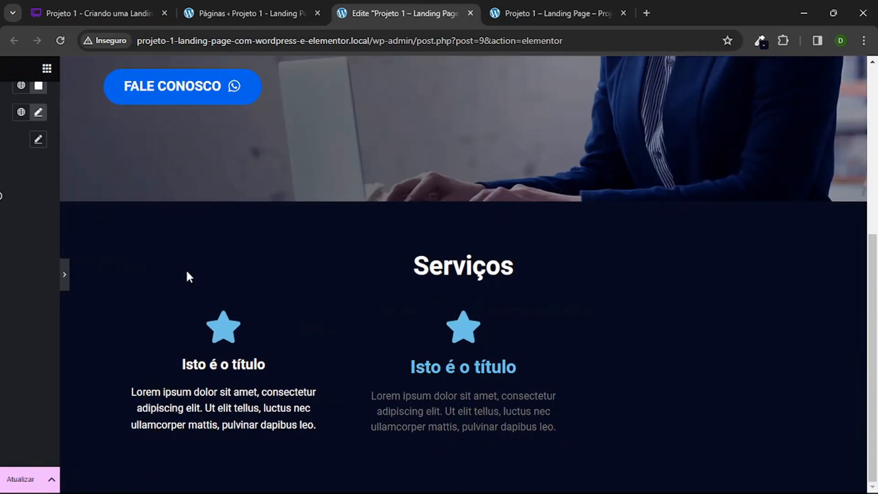
{"action": "left_click", "coordinate": [4, 276]}
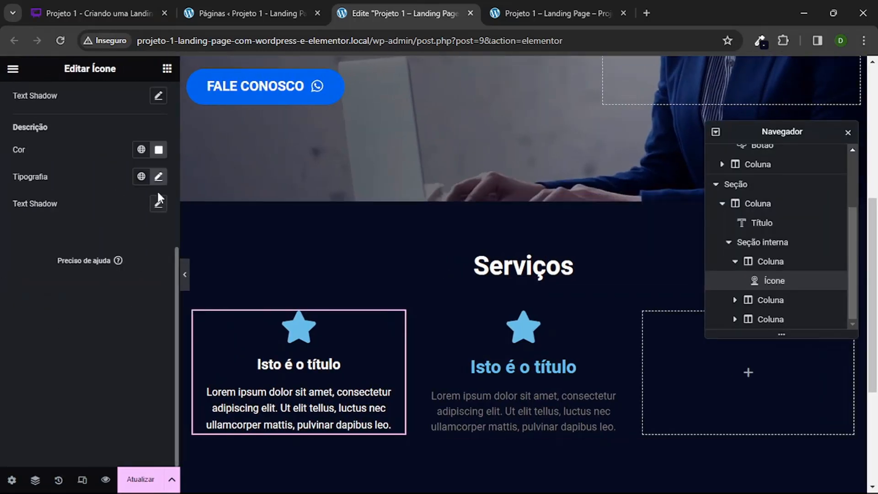
Step: Increase the first icon box's description line height to 1.8 em and preview the section again
{"action": "left_click", "coordinate": [158, 176]}
{"action": "scroll", "coordinate": [138, 320], "scroll_direction": "down", "scroll_amount": 2}
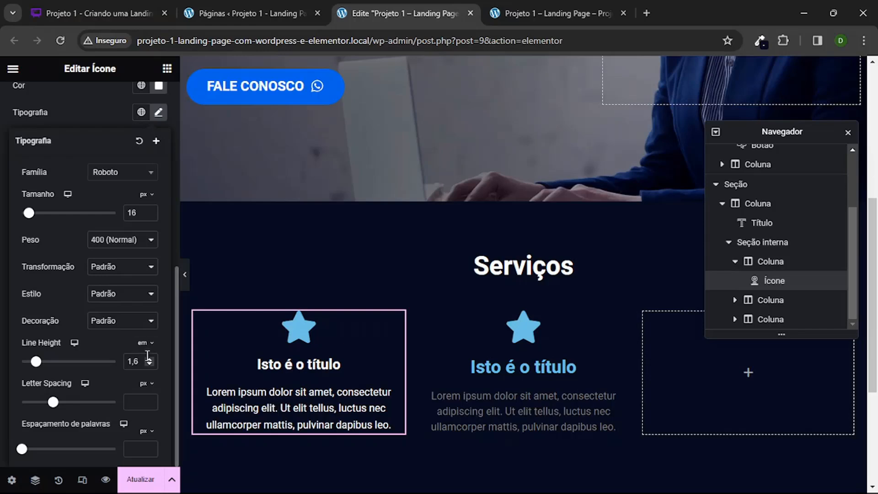
{"action": "left_click", "coordinate": [150, 358]}
{"action": "left_click", "coordinate": [150, 357]}
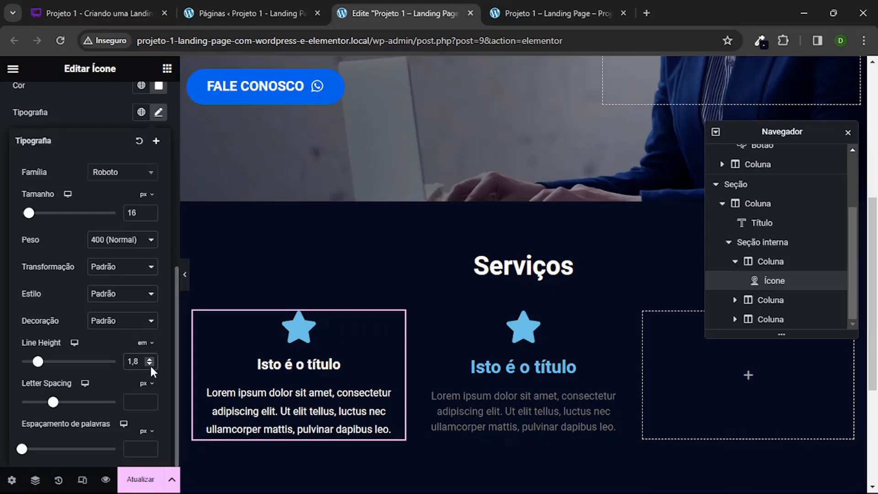
{"action": "left_click", "coordinate": [185, 275]}
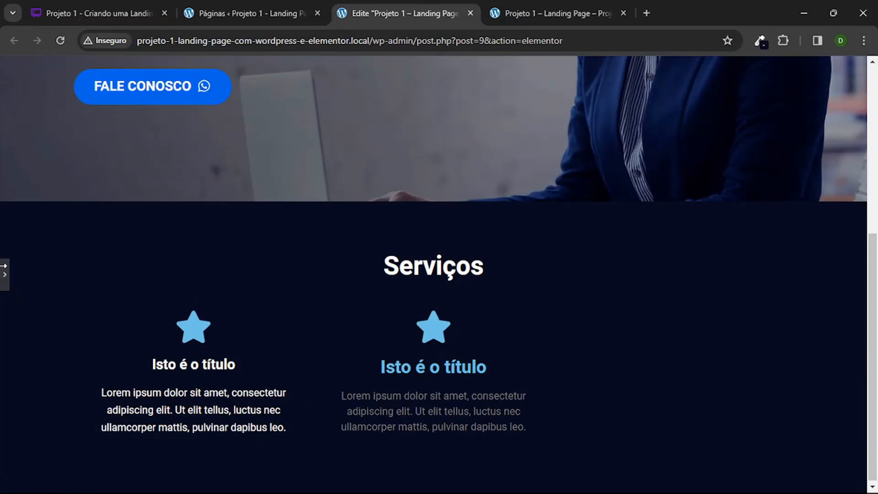
{"action": "left_click", "coordinate": [6, 277]}
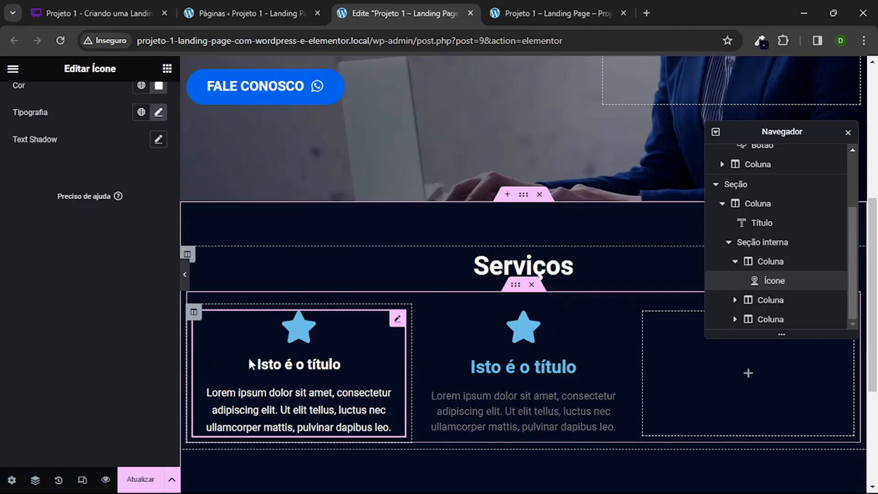
Step: Copy the background colour code #0064E9 from the FALE CONOSCO button
{"action": "scroll", "coordinate": [55, 270], "scroll_direction": "up", "scroll_amount": 8}
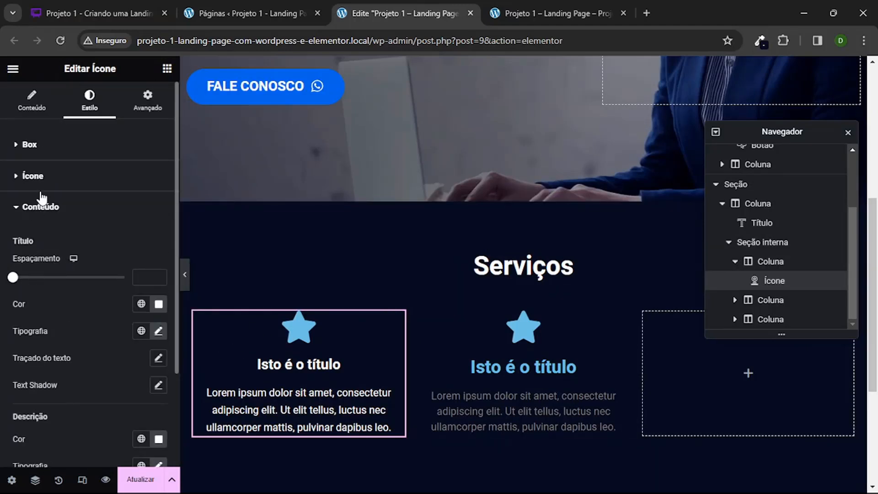
{"action": "left_click", "coordinate": [33, 177]}
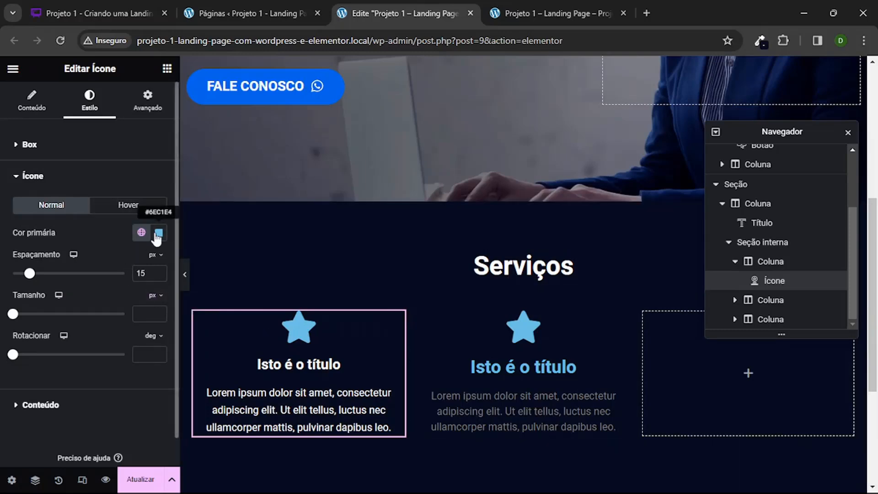
{"action": "scroll", "coordinate": [320, 190], "scroll_direction": "up", "scroll_amount": 3}
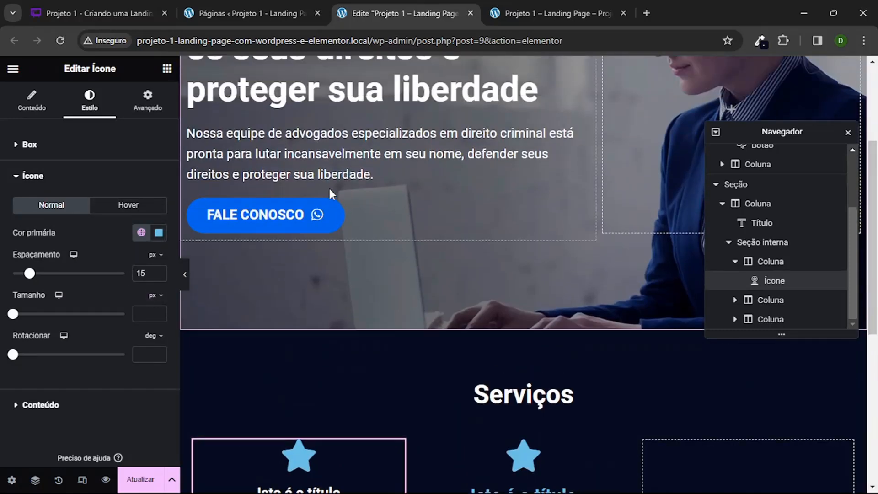
{"action": "left_click", "coordinate": [355, 213]}
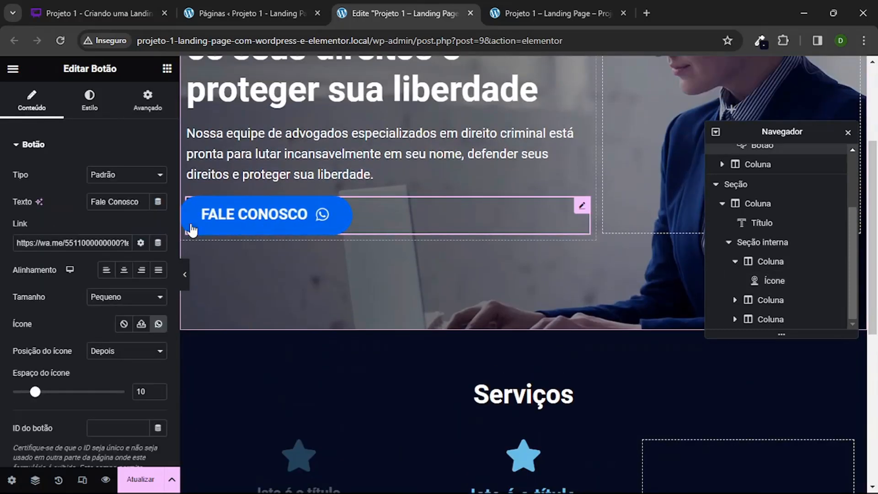
{"action": "left_click", "coordinate": [90, 100]}
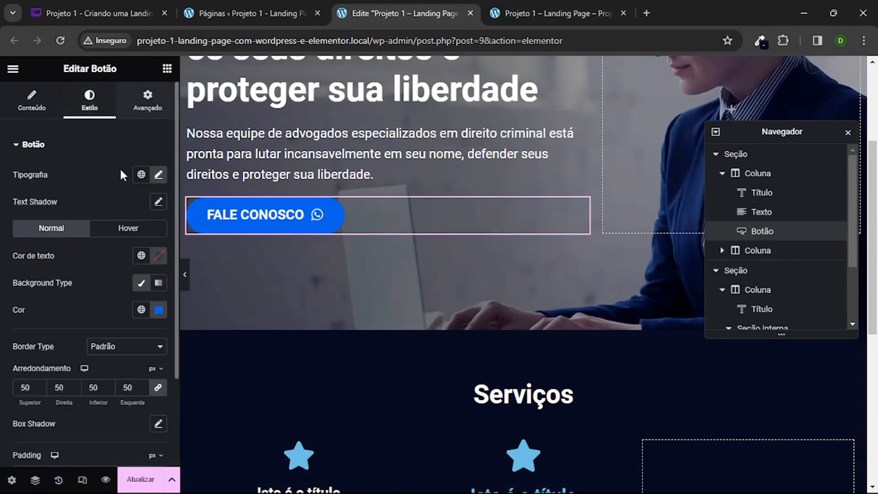
{"action": "left_click", "coordinate": [159, 309]}
{"action": "double_click", "coordinate": [134, 274]}
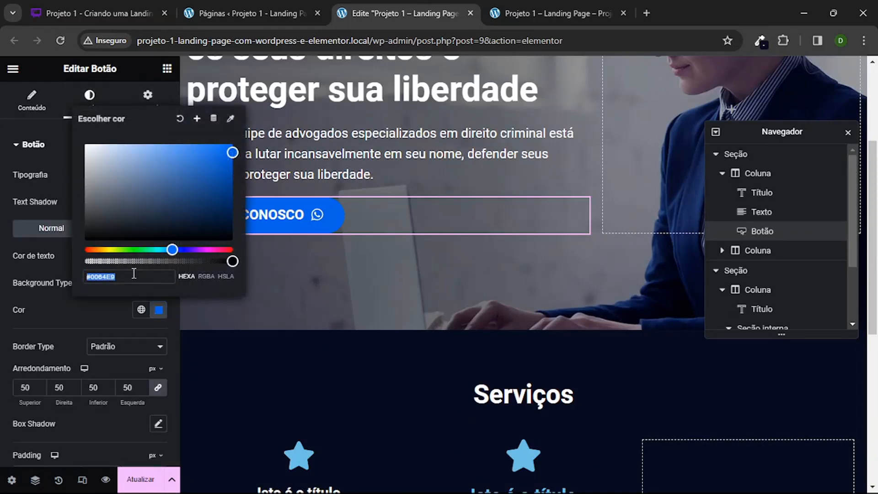
{"action": "left_click", "coordinate": [74, 299]}
Step: Set the first icon box's primary icon colour to the copied blue, #0064E9
{"action": "scroll", "coordinate": [257, 262], "scroll_direction": "down", "scroll_amount": 7}
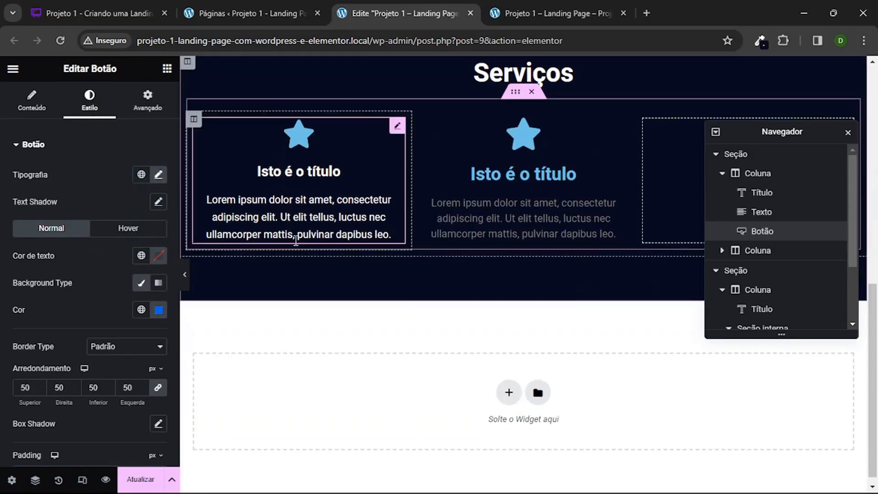
{"action": "left_click", "coordinate": [339, 172]}
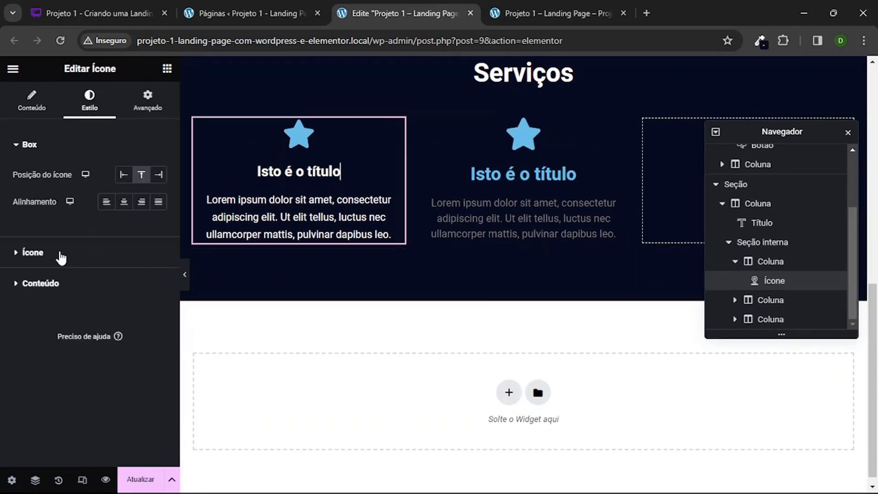
{"action": "left_click", "coordinate": [61, 256]}
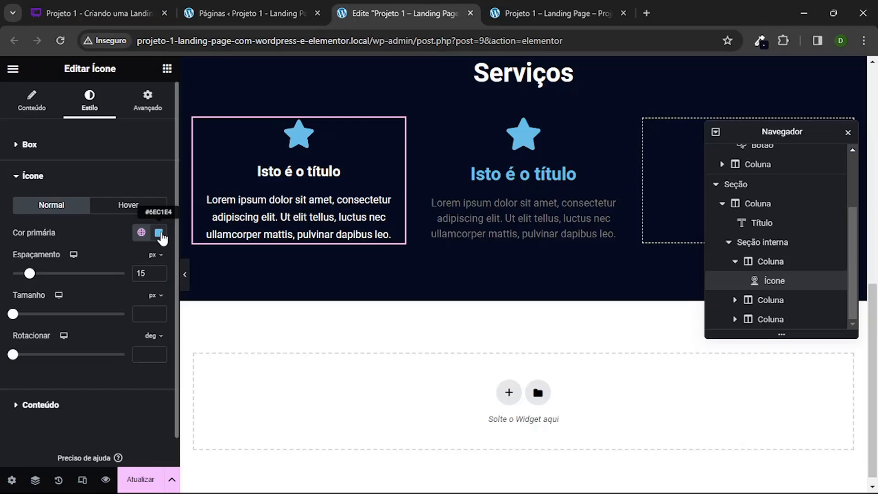
{"action": "left_click", "coordinate": [160, 234]}
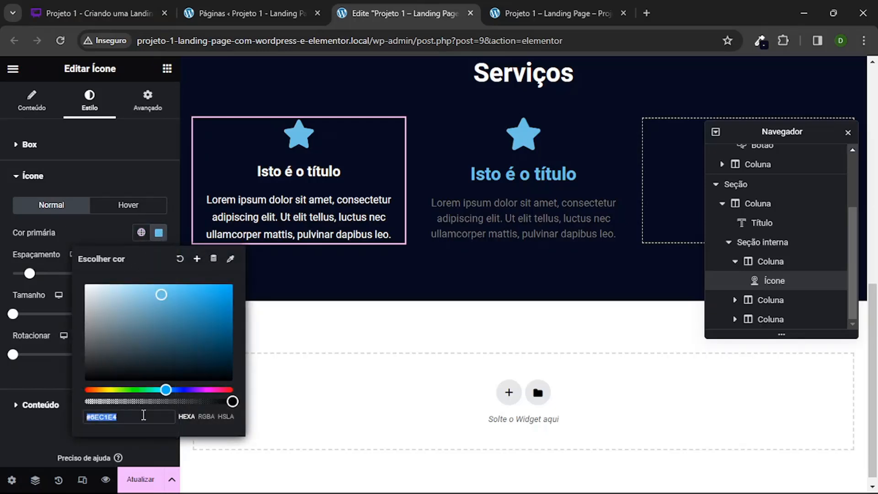
{"action": "key", "text": "ctrl+v"}
Step: Save the icon's blue as a global colour named "azul principal" and preview the section without the editing panel
{"action": "left_click", "coordinate": [197, 258]}
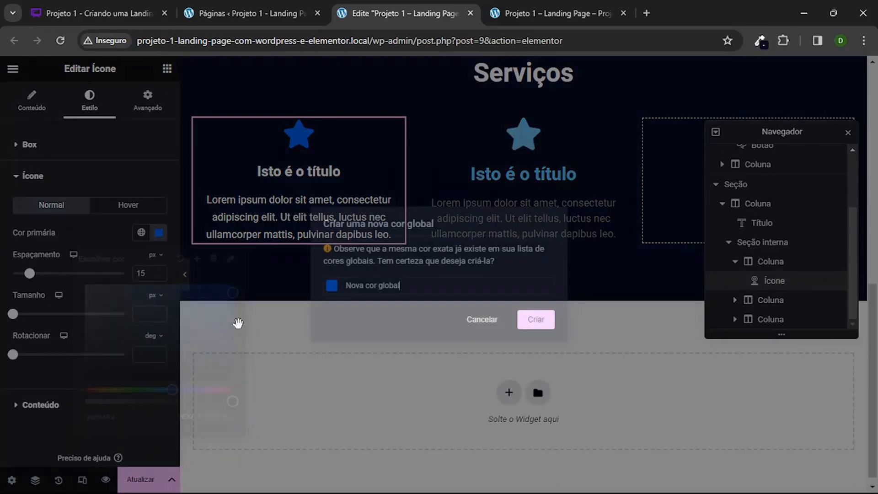
{"action": "triple_click", "coordinate": [418, 285]}
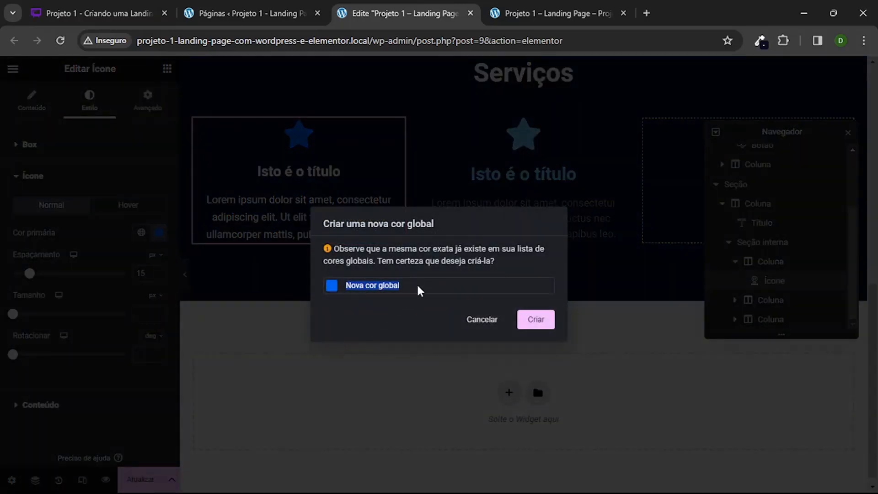
{"action": "type", "text": "azul clar"}
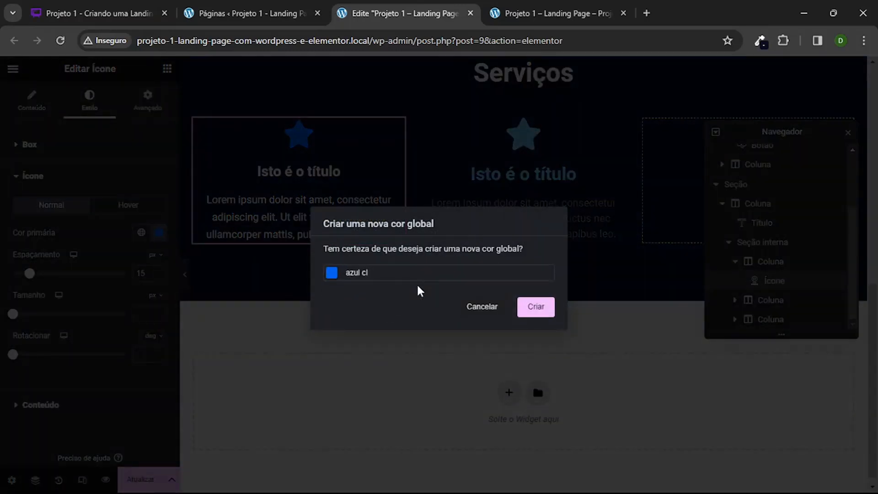
{"action": "key", "text": "BackSpace"}
{"action": "key", "text": "BackSpace"}
{"action": "key", "text": "BackSpace"}
{"action": "type", "text": "princ"}
{"action": "left_click", "coordinate": [531, 305]}
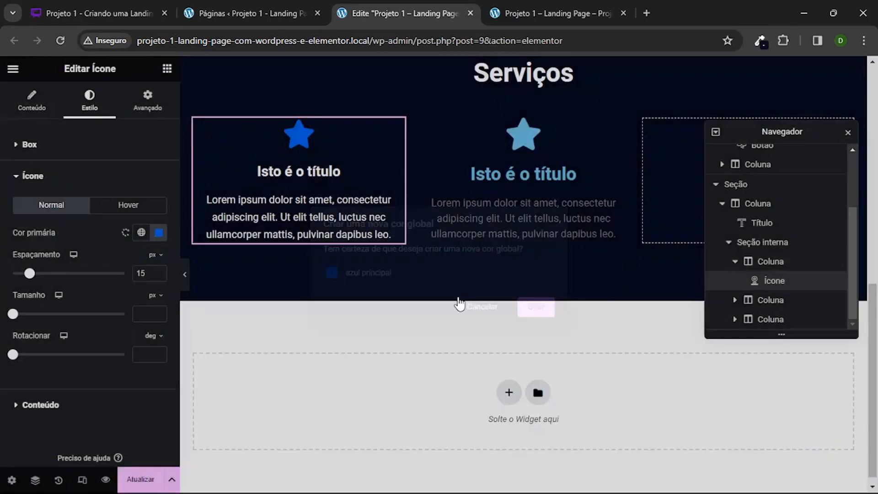
{"action": "left_click", "coordinate": [185, 276]}
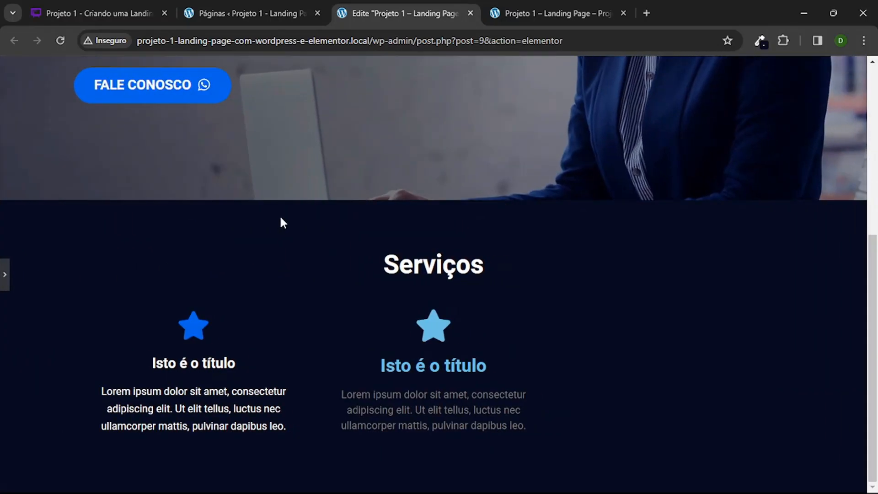
{"action": "scroll", "coordinate": [281, 216], "scroll_direction": "up", "scroll_amount": 5}
{"action": "scroll", "coordinate": [206, 224], "scroll_direction": "down", "scroll_amount": 5}
{"action": "left_click", "coordinate": [4, 276]}
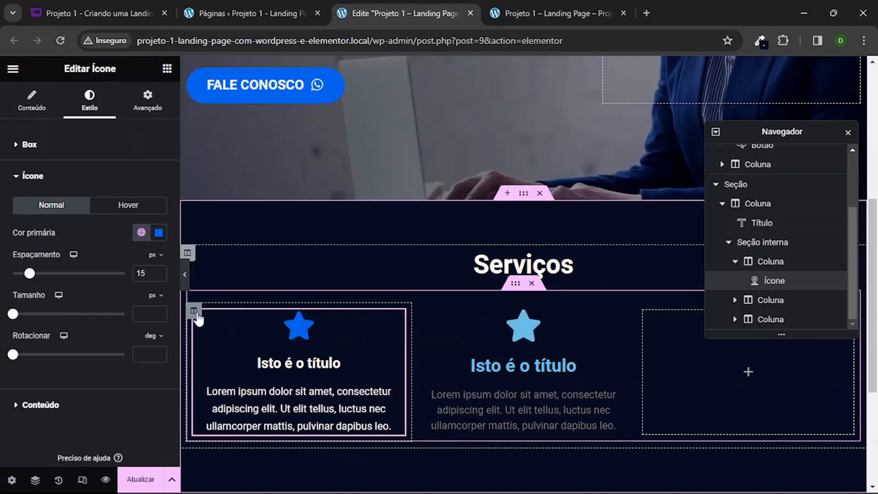
Step: Give the first icon-box column a solid border 1 px wide on all sides and preview the section
{"action": "left_click", "coordinate": [194, 310]}
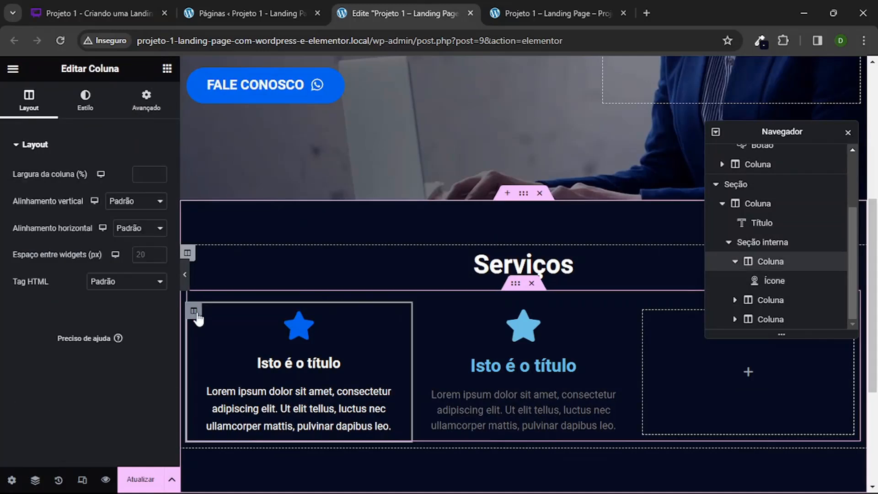
{"action": "left_click", "coordinate": [86, 103]}
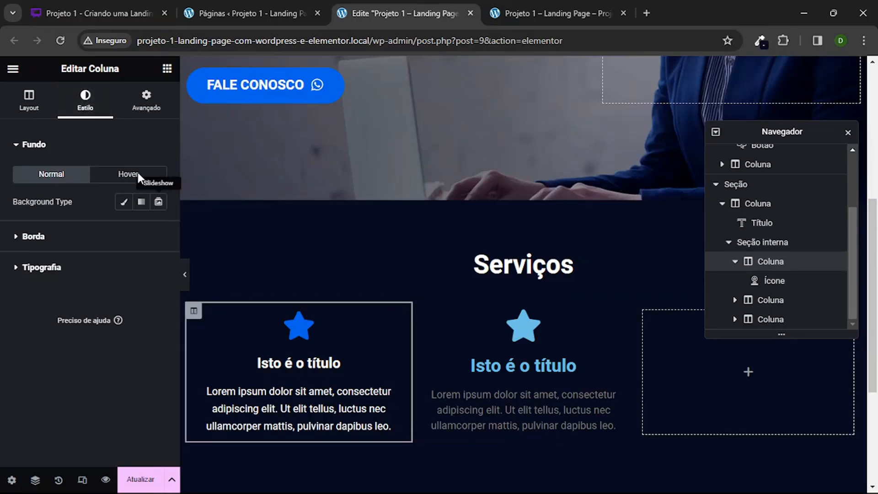
{"action": "left_click", "coordinate": [51, 237]}
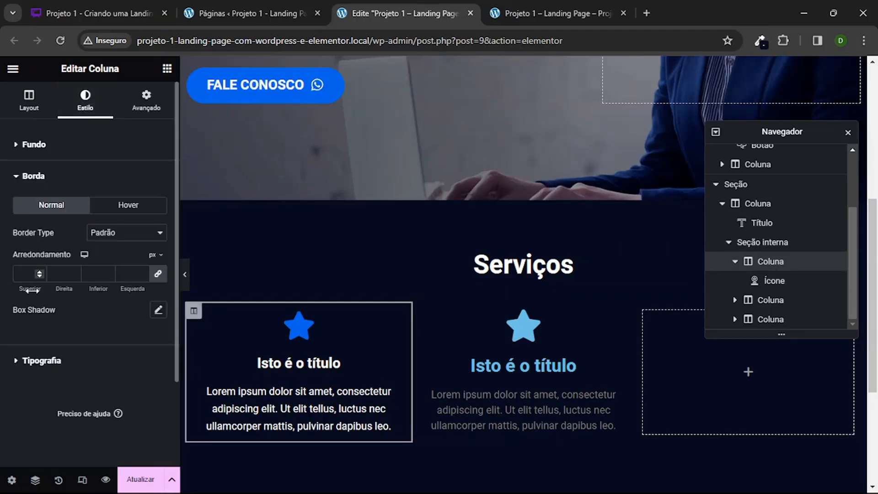
{"action": "left_click", "coordinate": [125, 236]}
{"action": "left_click", "coordinate": [104, 266]}
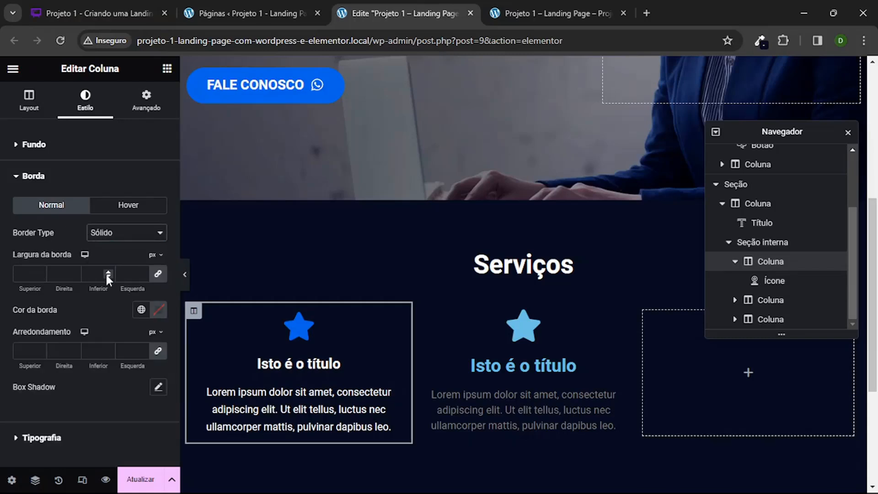
{"action": "left_click", "coordinate": [139, 273]}
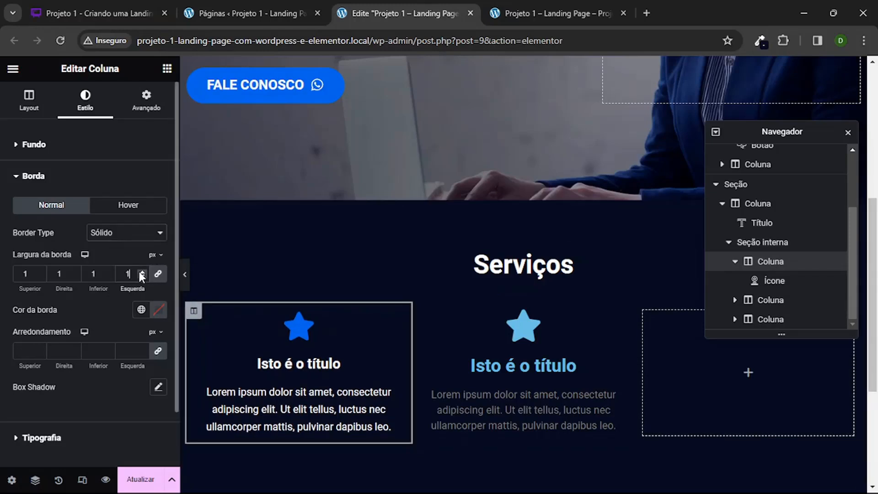
{"action": "left_click", "coordinate": [185, 275]}
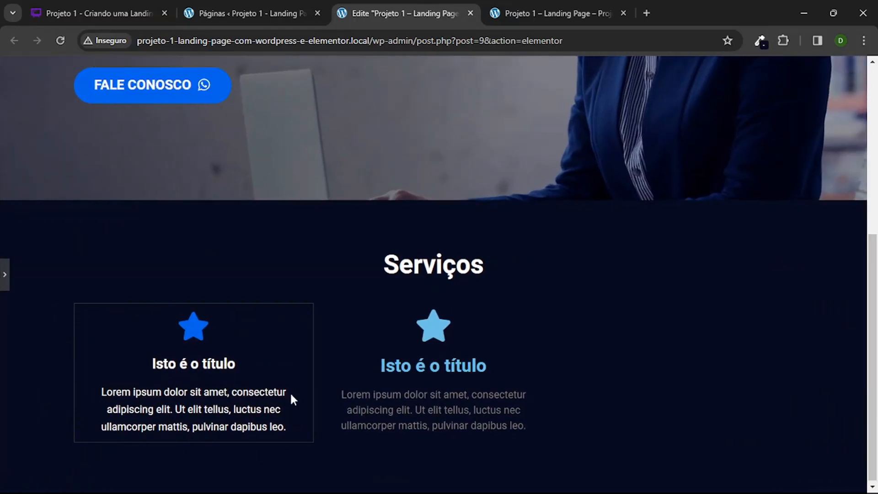
{"action": "left_click", "coordinate": [4, 274]}
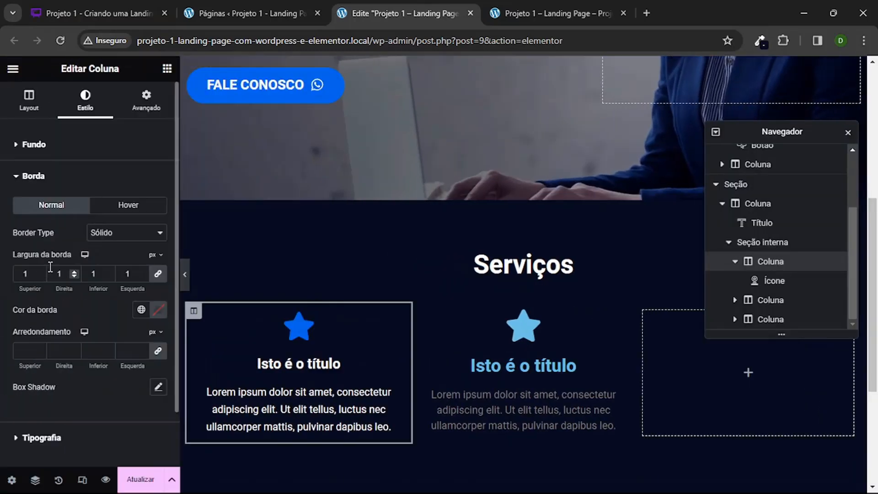
Step: Colour the first icon-box column's border white, #FFFFFF, and preview the section without the editing panel
{"action": "left_click", "coordinate": [158, 309]}
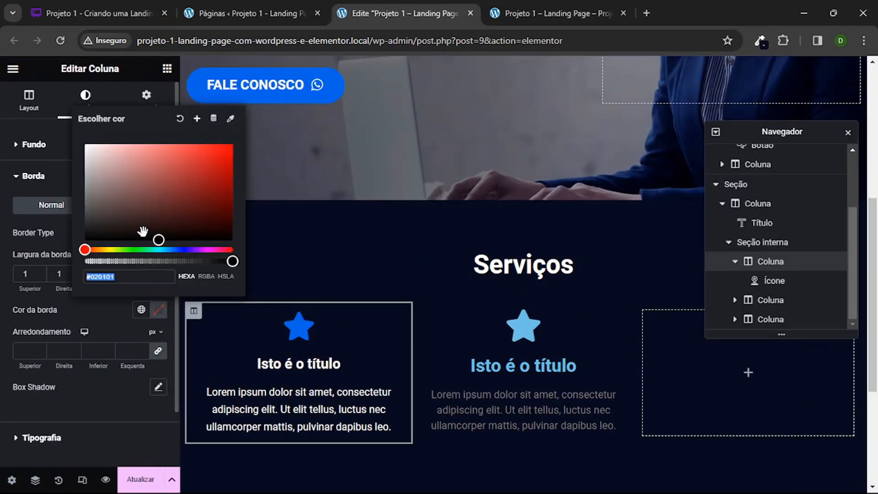
{"action": "left_click_drag", "start_coordinate": [66, 142], "coordinate": [63, 139]}
{"action": "left_click", "coordinate": [70, 313]}
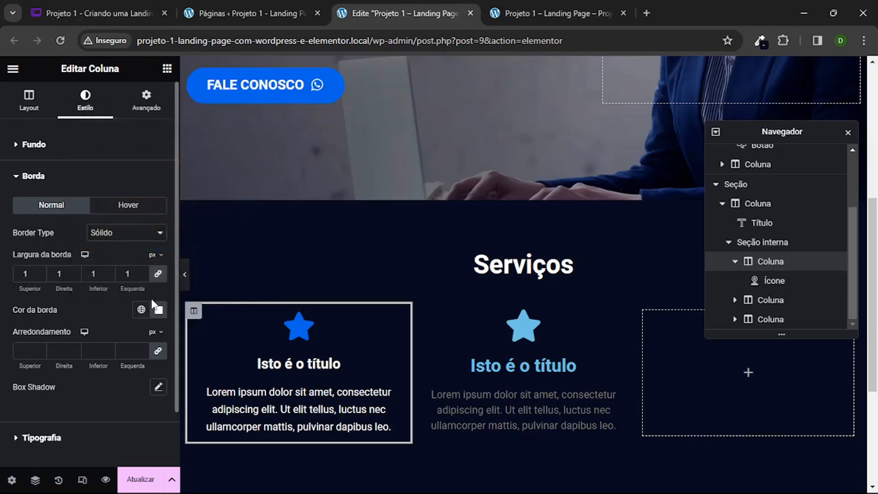
{"action": "left_click", "coordinate": [179, 274]}
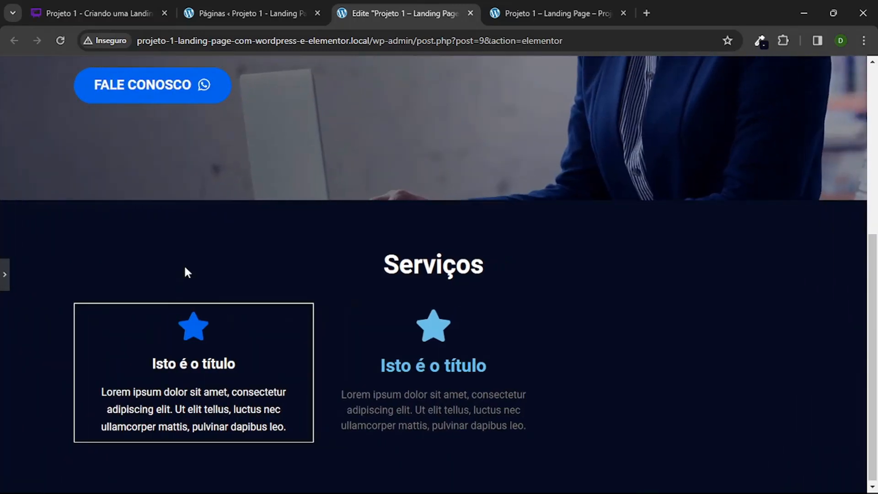
{"action": "left_click", "coordinate": [4, 274]}
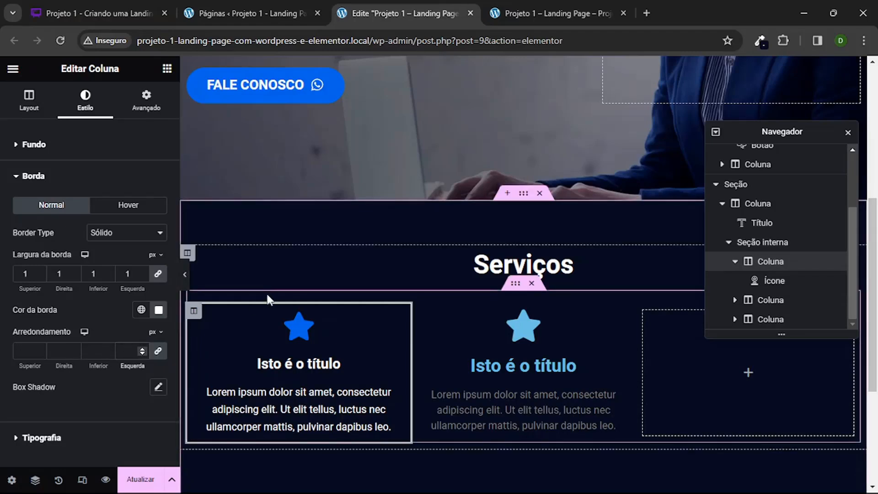
Step: Round all corners of the first icon-box column's border to 12 px and preview the section
{"action": "type", "text": "12"}
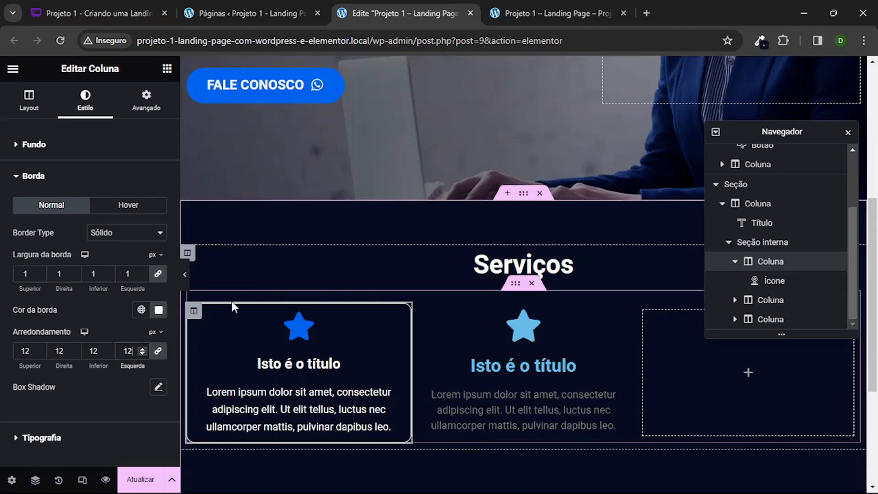
{"action": "left_click", "coordinate": [185, 271]}
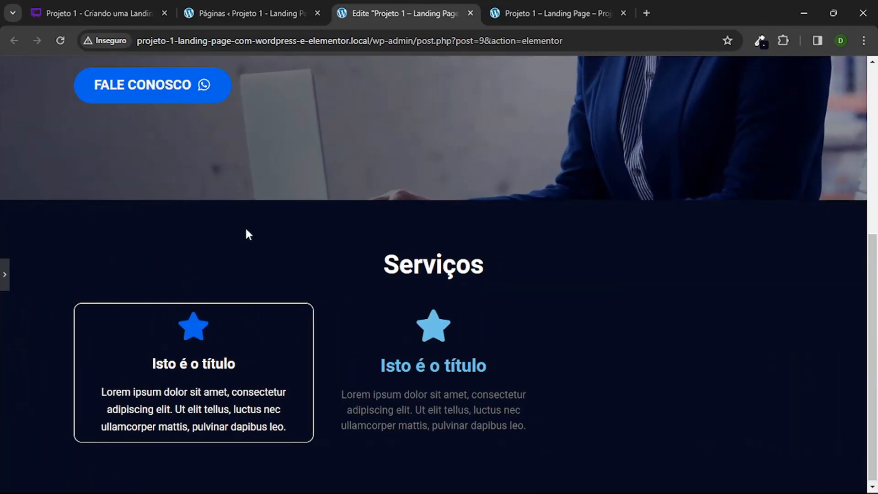
{"action": "scroll", "coordinate": [246, 233], "scroll_direction": "up", "scroll_amount": 6}
{"action": "scroll", "coordinate": [246, 233], "scroll_direction": "down", "scroll_amount": 6}
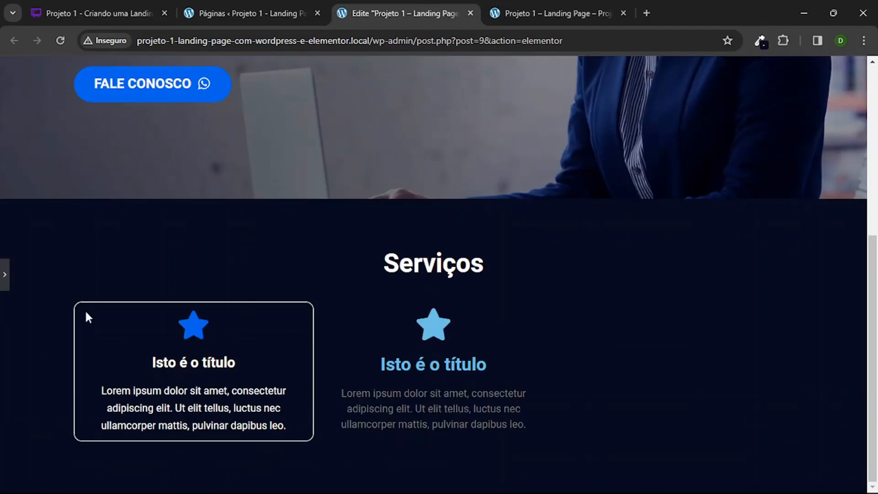
{"action": "left_click", "coordinate": [5, 276]}
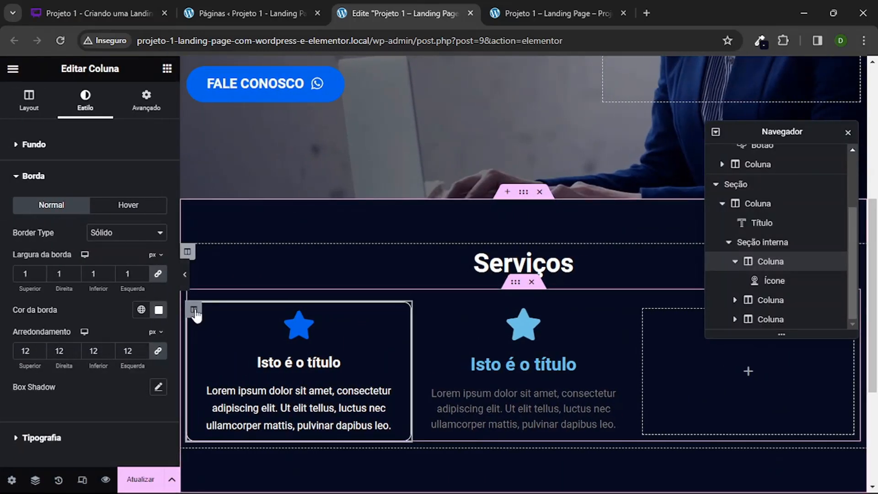
Step: Apply the global colour "azul principal" to the first icon-box column's border and preview the section
{"action": "left_click", "coordinate": [159, 310]}
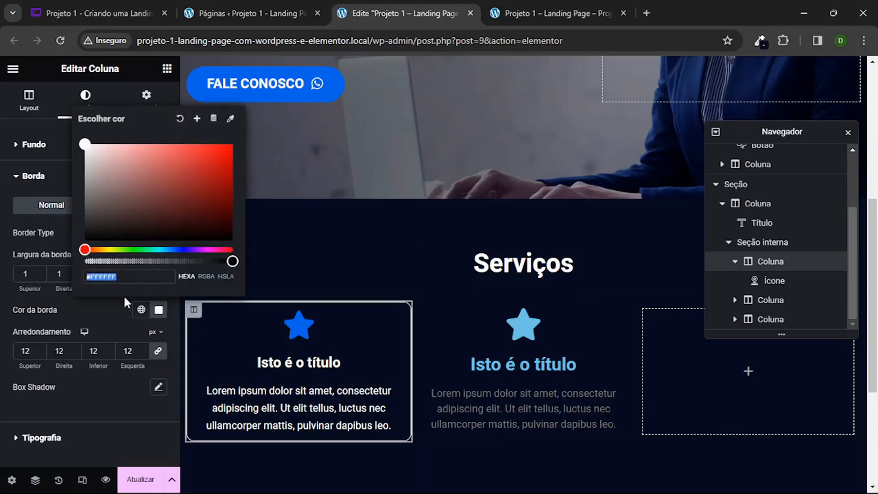
{"action": "left_click", "coordinate": [103, 304]}
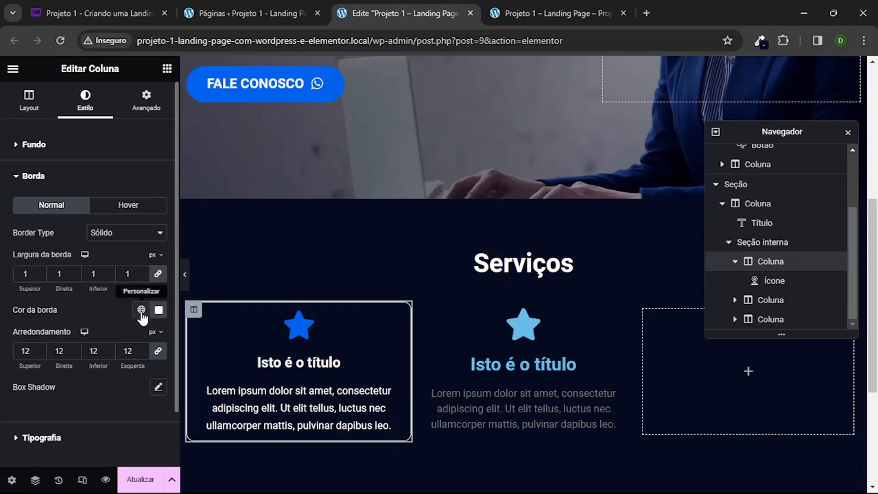
{"action": "left_click", "coordinate": [141, 310]}
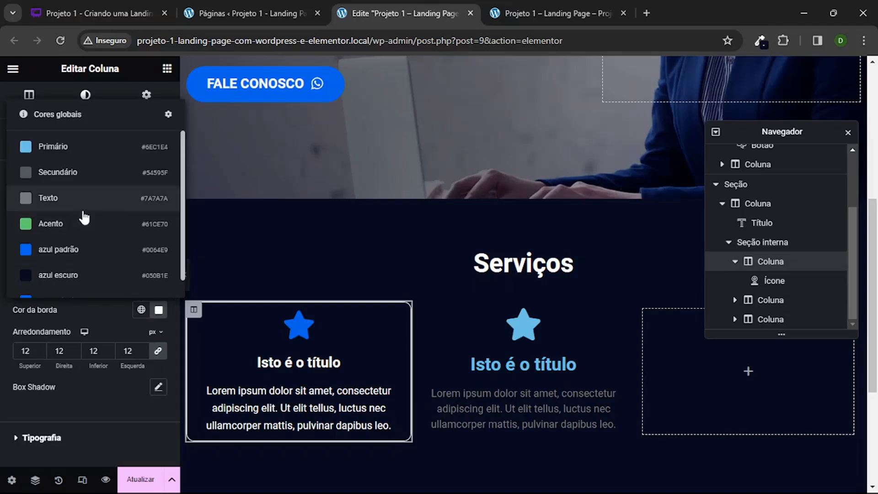
{"action": "scroll", "coordinate": [84, 217], "scroll_direction": "down", "scroll_amount": 1}
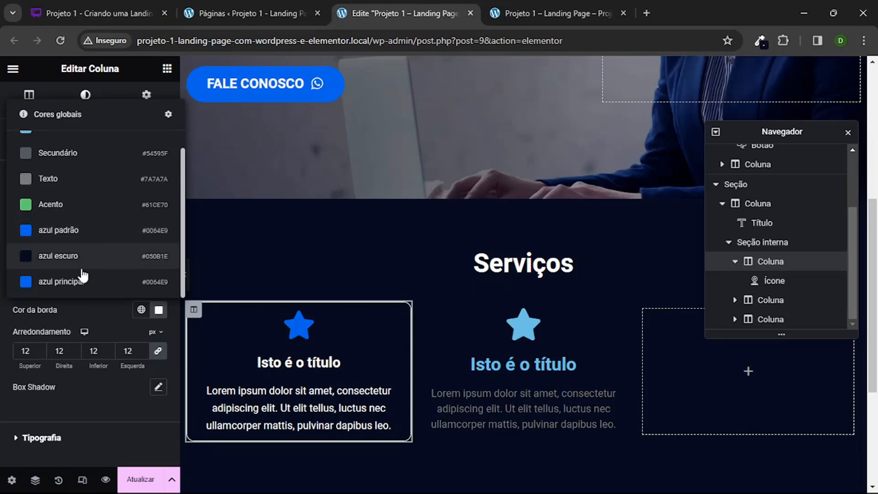
{"action": "left_click", "coordinate": [72, 283]}
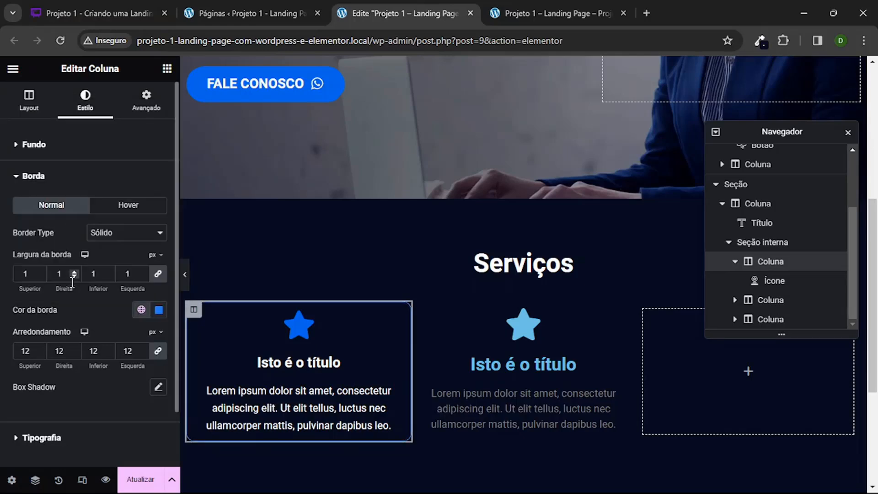
{"action": "left_click", "coordinate": [185, 274]}
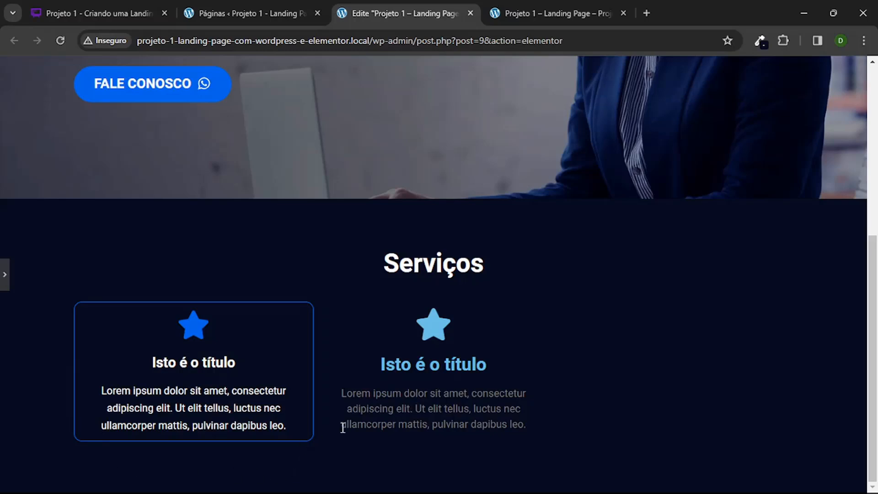
{"action": "left_click", "coordinate": [4, 275]}
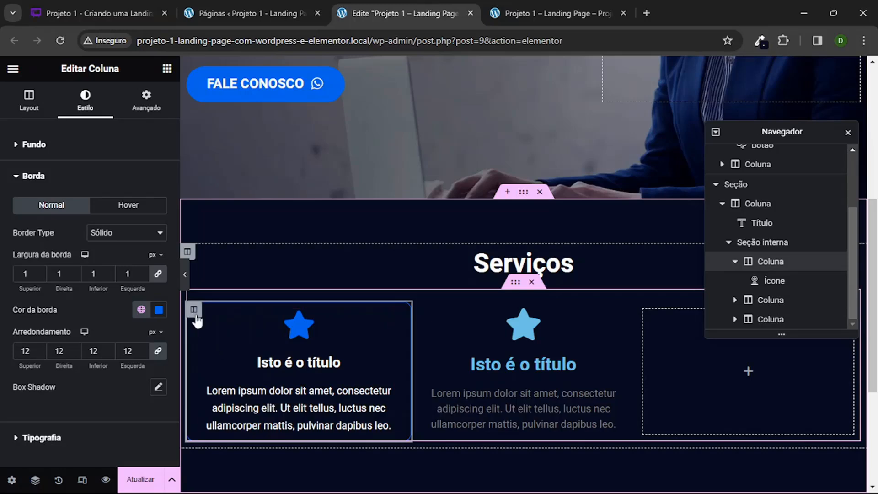
Step: Set the first icon-box column's padding to 40 px on all sides and preview the section without the editing panel
{"action": "left_click", "coordinate": [147, 98]}
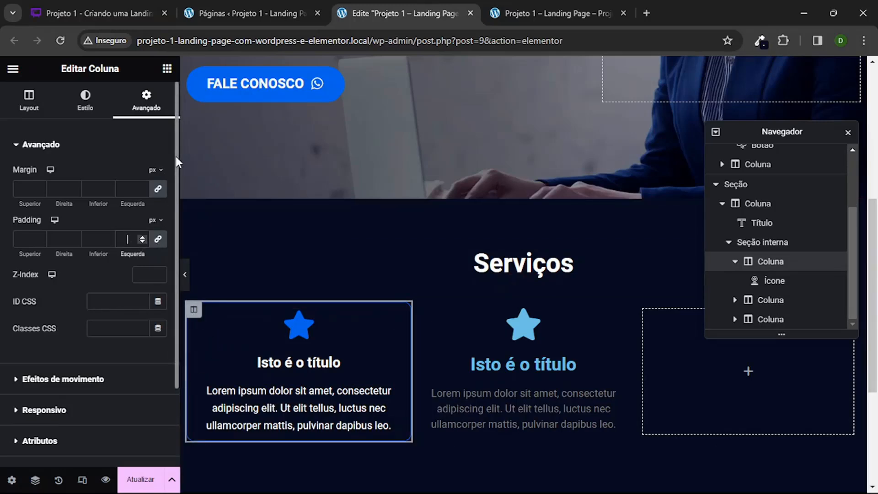
{"action": "type", "text": "20"}
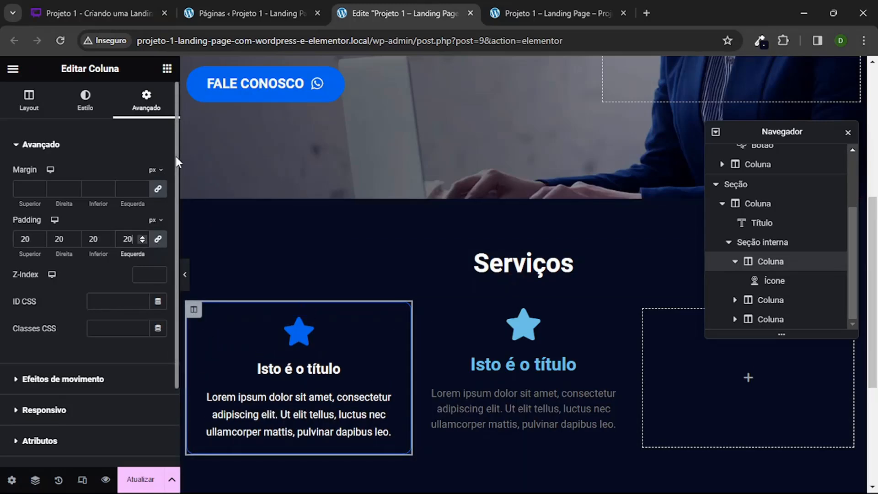
{"action": "type", "text": "0"}
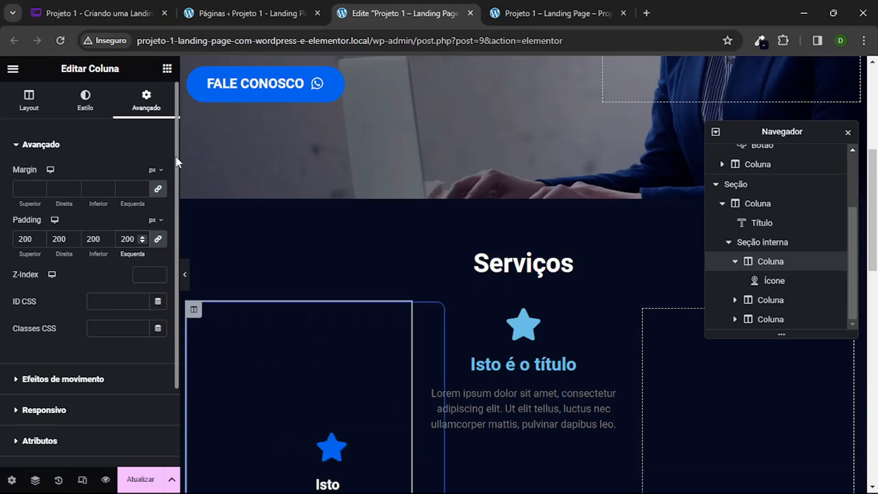
{"action": "key", "text": "BackSpace"}
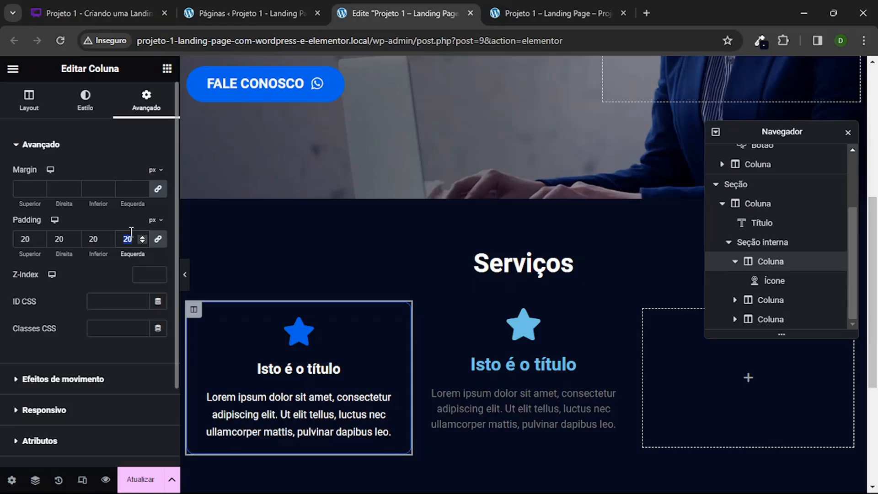
{"action": "type", "text": "40"}
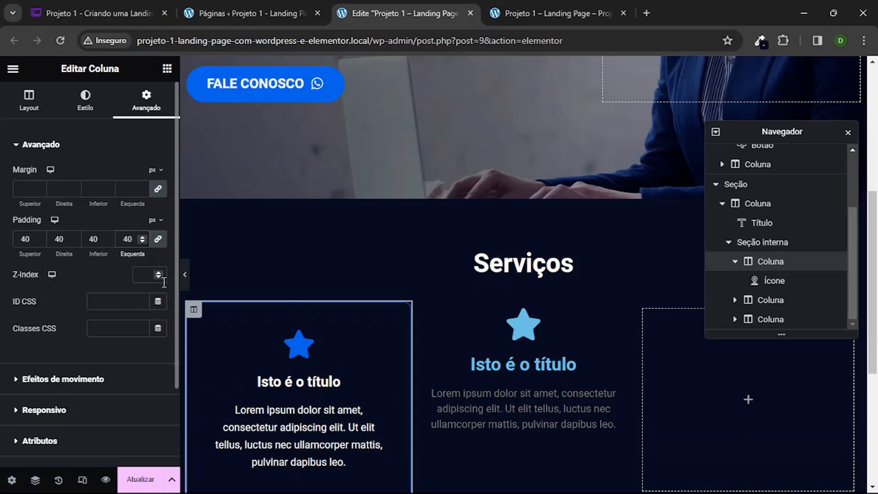
{"action": "left_click", "coordinate": [184, 275]}
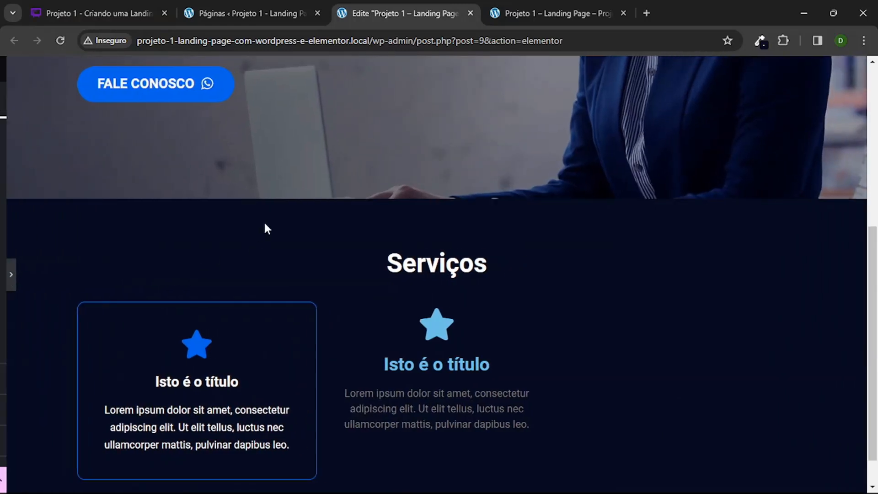
{"action": "scroll", "coordinate": [270, 222], "scroll_direction": "down", "scroll_amount": 1}
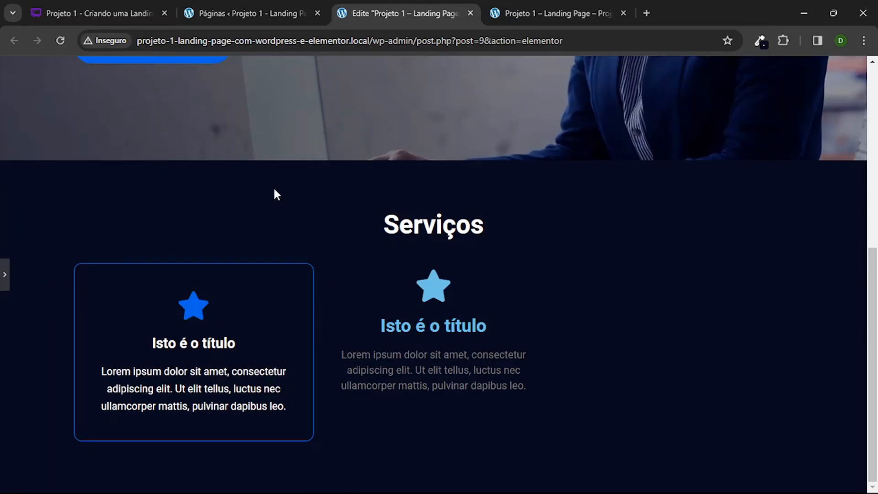
{"action": "left_click", "coordinate": [3, 274]}
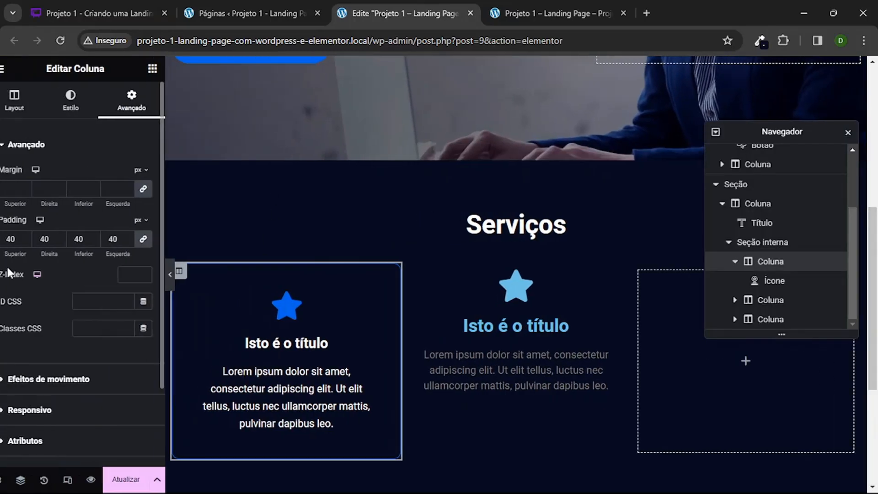
Step: Unlink the first icon-box column's margin and padding sides, set its right and left padding to 80 px, and preview the section
{"action": "left_click", "coordinate": [158, 189]}
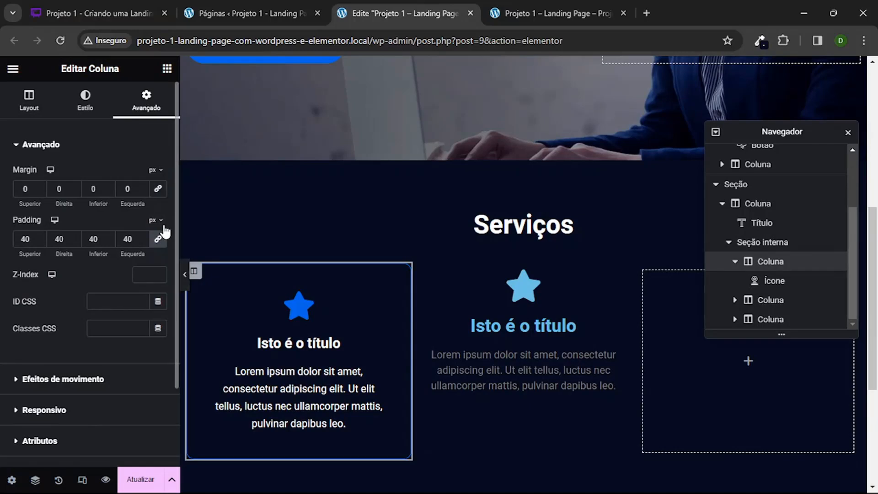
{"action": "left_click", "coordinate": [159, 240]}
{"action": "type", "text": "80"}
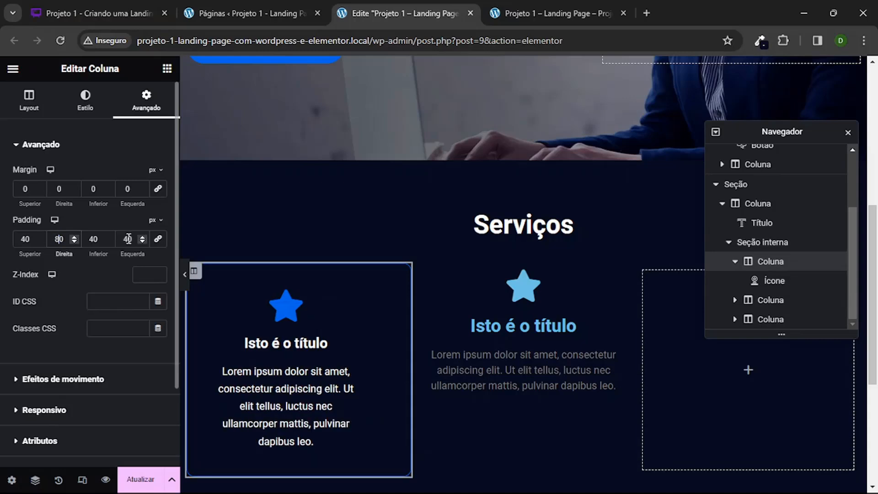
{"action": "double_click", "coordinate": [127, 239]}
{"action": "type", "text": "80"}
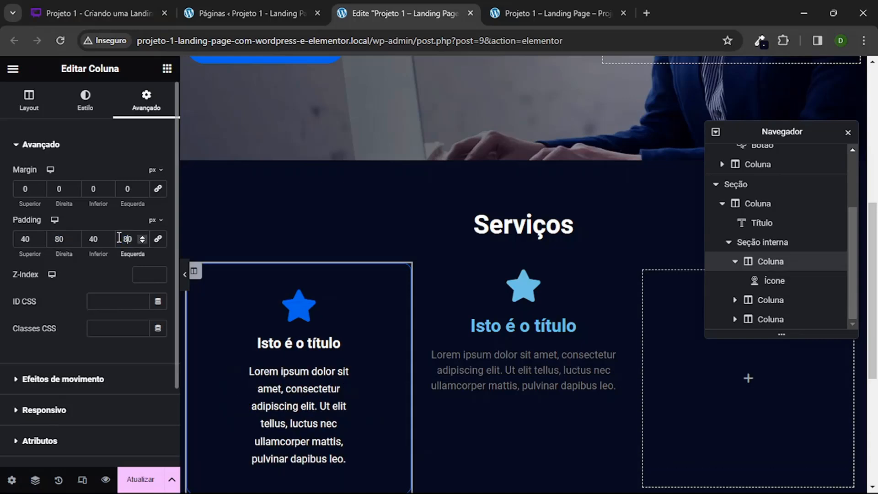
{"action": "left_click", "coordinate": [185, 275]}
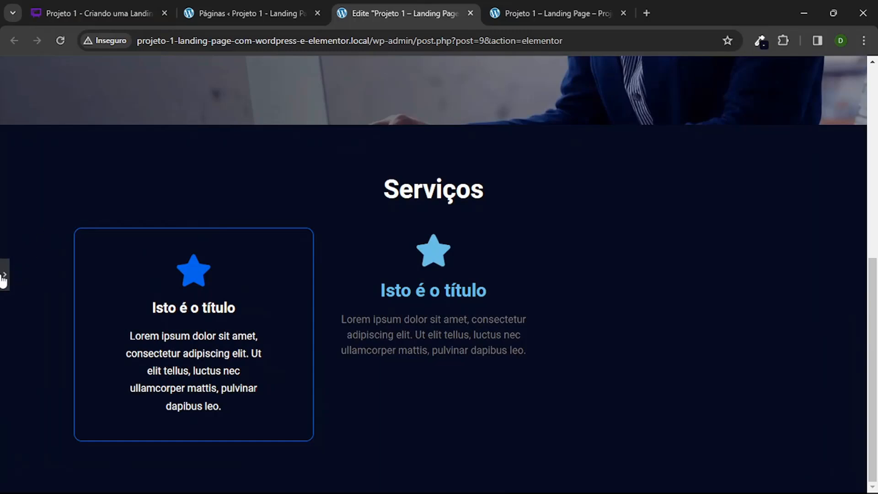
{"action": "left_click", "coordinate": [3, 276]}
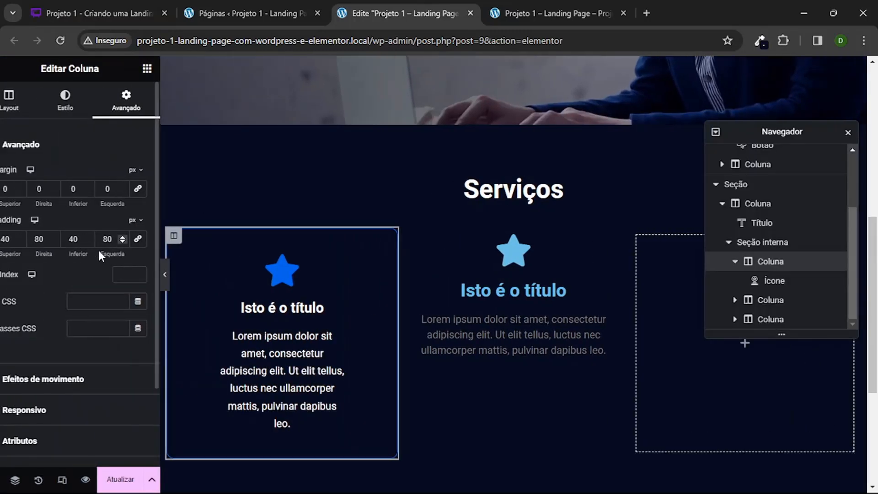
Step: Set the first icon-box column's right and left padding to 60 px and preview the section
{"action": "left_click_drag", "start_coordinate": [65, 235], "coordinate": [50, 235]}
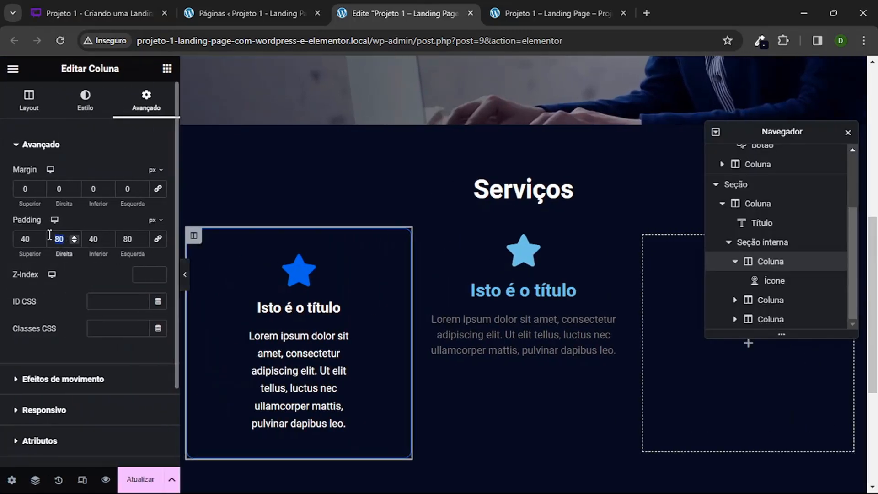
{"action": "type", "text": "60"}
{"action": "key", "text": "Tab"}
{"action": "type", "text": "60"}
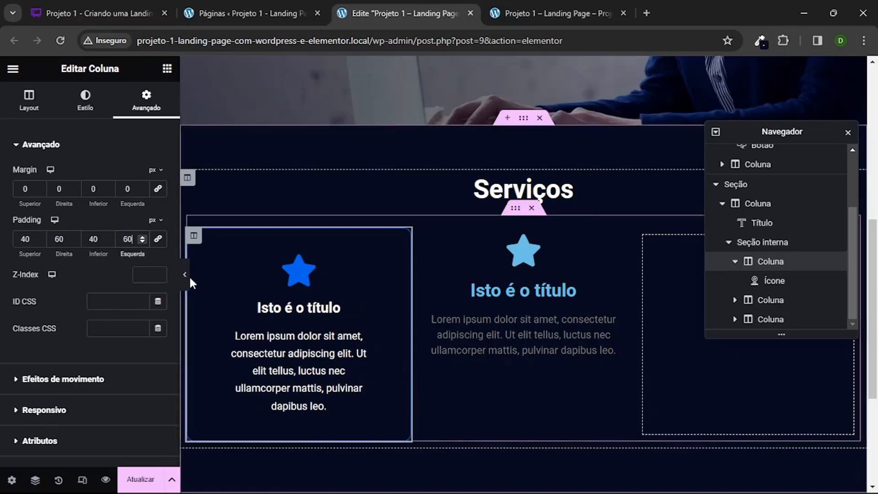
{"action": "left_click", "coordinate": [185, 275]}
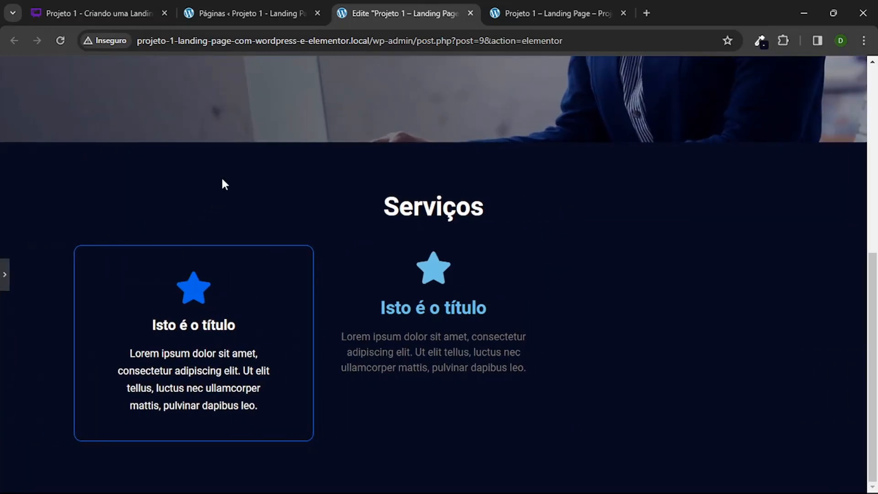
{"action": "left_click", "coordinate": [5, 277]}
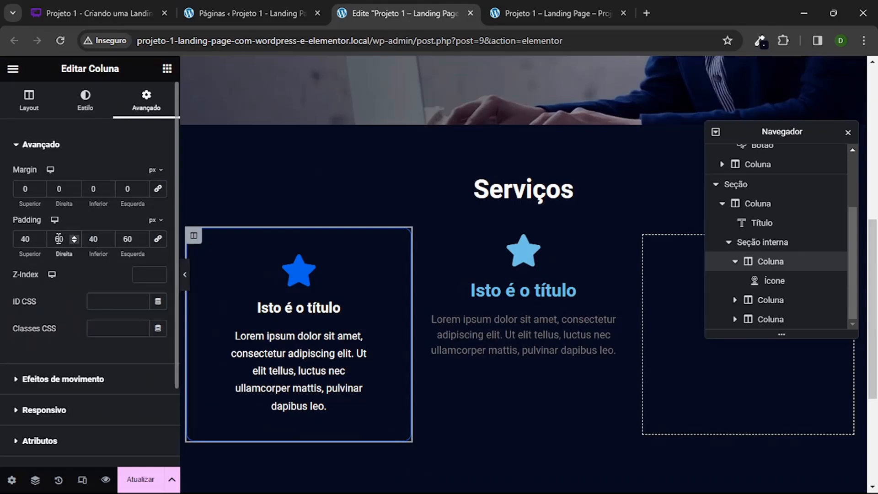
Step: Set the first icon-box column's right and left padding to 40 px and preview the section
{"action": "type", "text": "40"}
{"action": "key", "text": "Tab"}
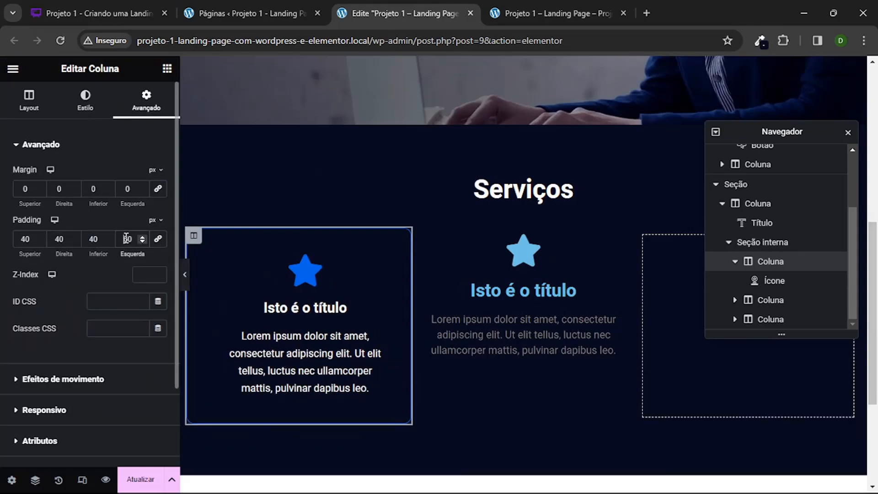
{"action": "type", "text": "40"}
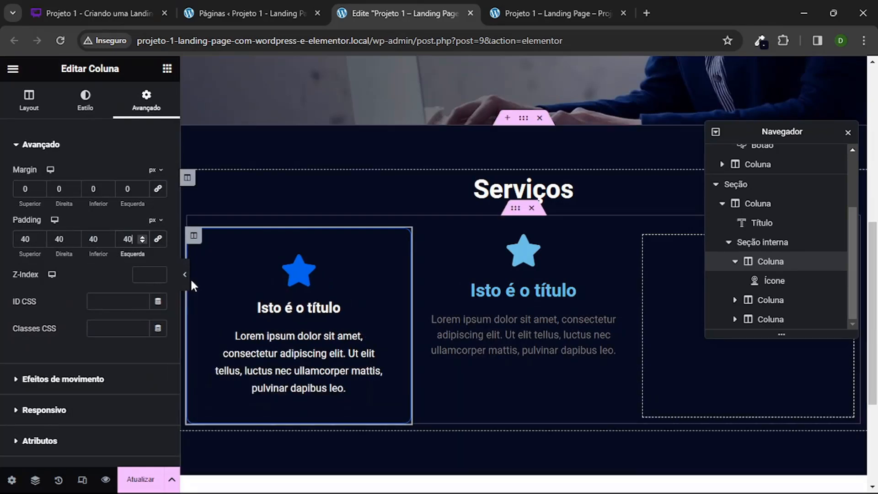
{"action": "left_click", "coordinate": [185, 275]}
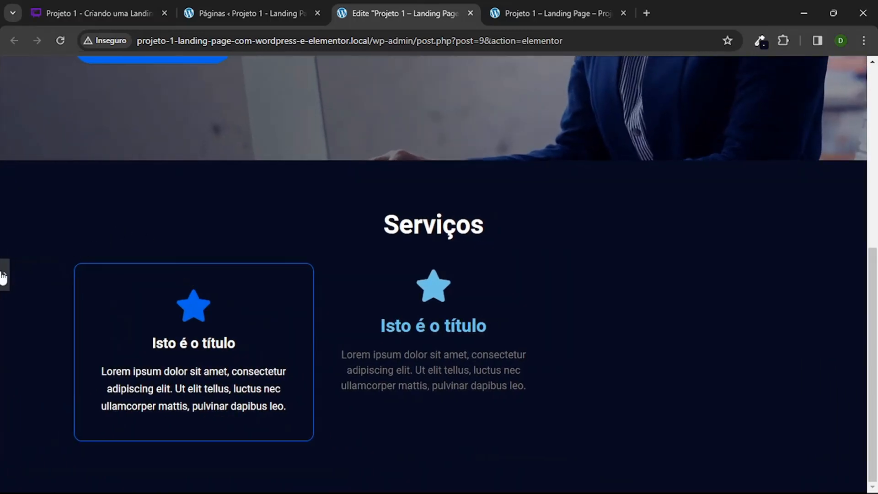
{"action": "left_click", "coordinate": [4, 277]}
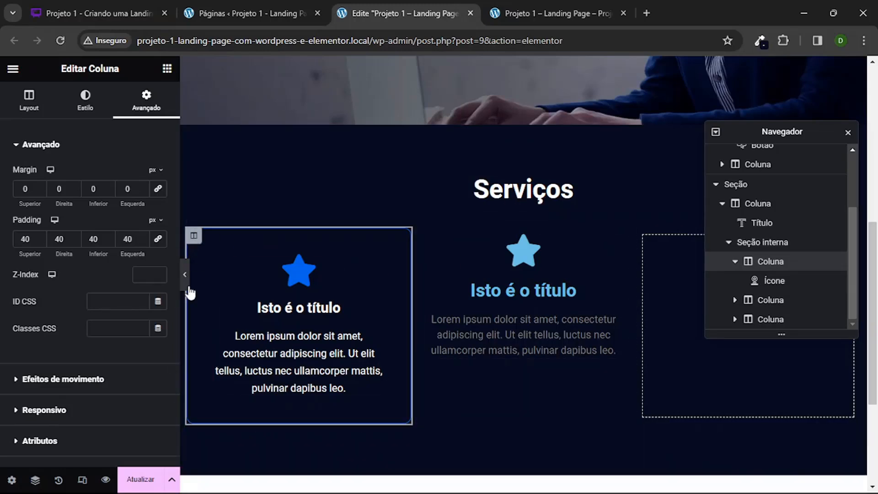
Step: Duplicate the styled first icon-box column twice to make three identical columns in the Serviços section
{"action": "right_click", "coordinate": [193, 236]}
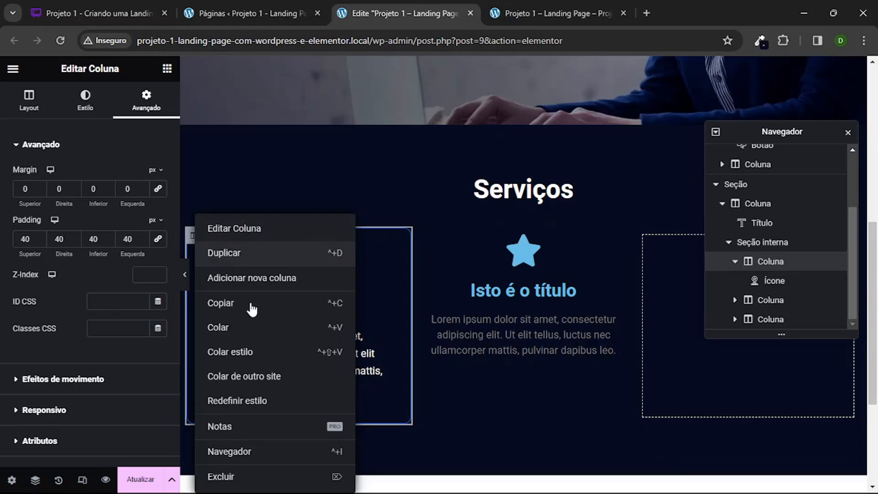
{"action": "left_click", "coordinate": [251, 252]}
{"action": "right_click", "coordinate": [366, 238]}
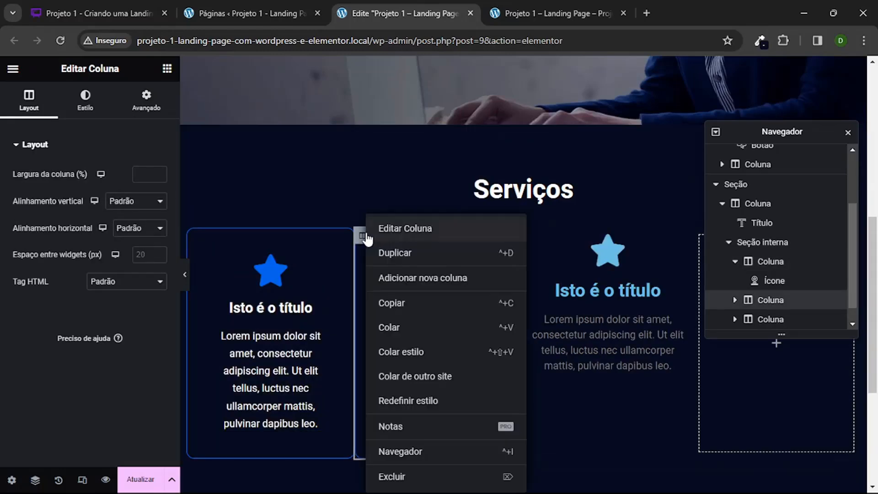
{"action": "left_click", "coordinate": [406, 256]}
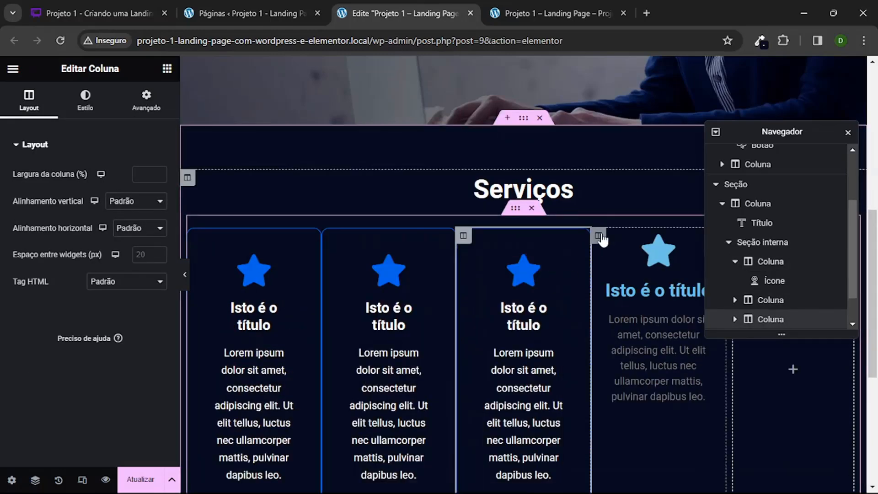
Step: Delete the unstyled light-blue icon-box column and the empty last column, closing the Navigator, and preview the page
{"action": "right_click", "coordinate": [599, 236]}
{"action": "left_click", "coordinate": [640, 476]}
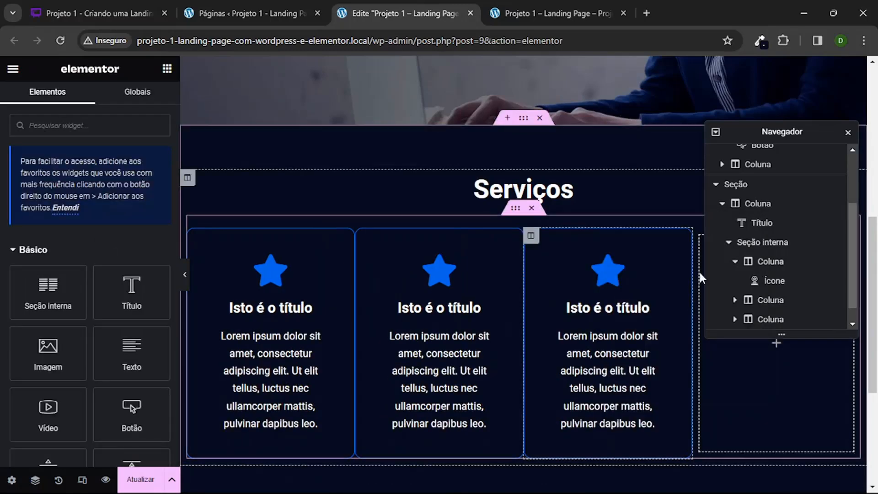
{"action": "left_click", "coordinate": [848, 132]}
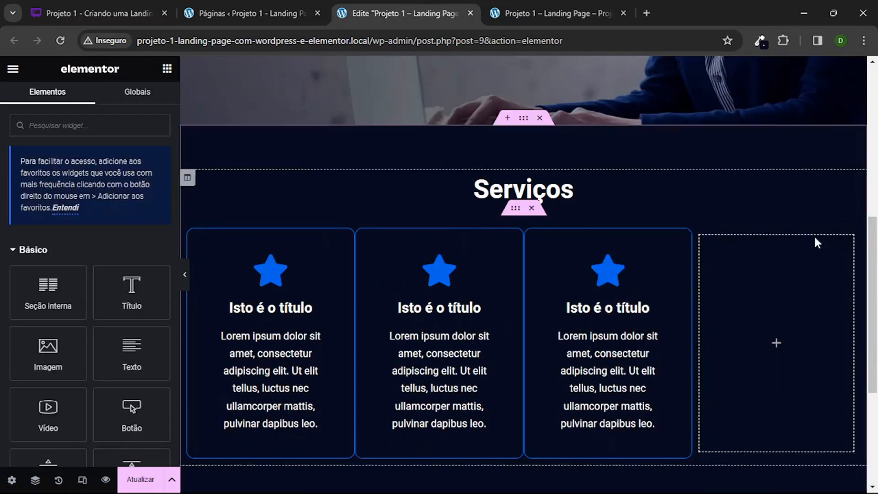
{"action": "right_click", "coordinate": [698, 235]}
{"action": "left_click", "coordinate": [746, 484]}
{"action": "left_click", "coordinate": [745, 484]}
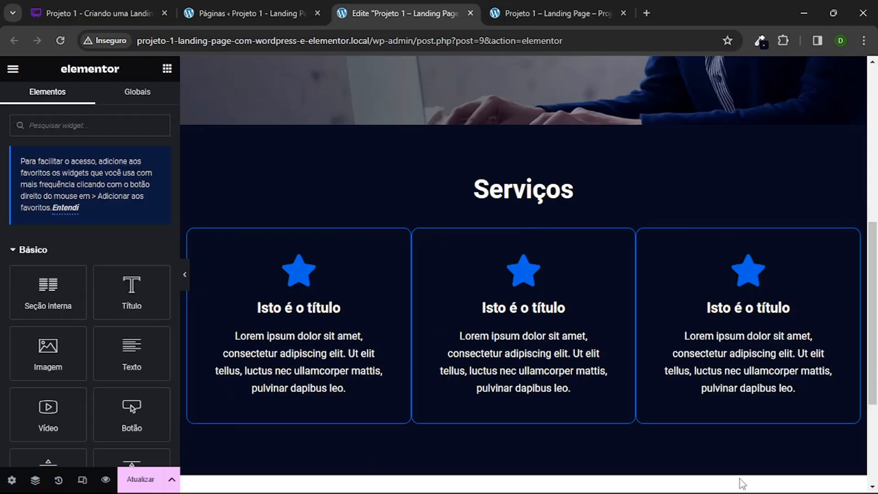
{"action": "left_click", "coordinate": [185, 275]}
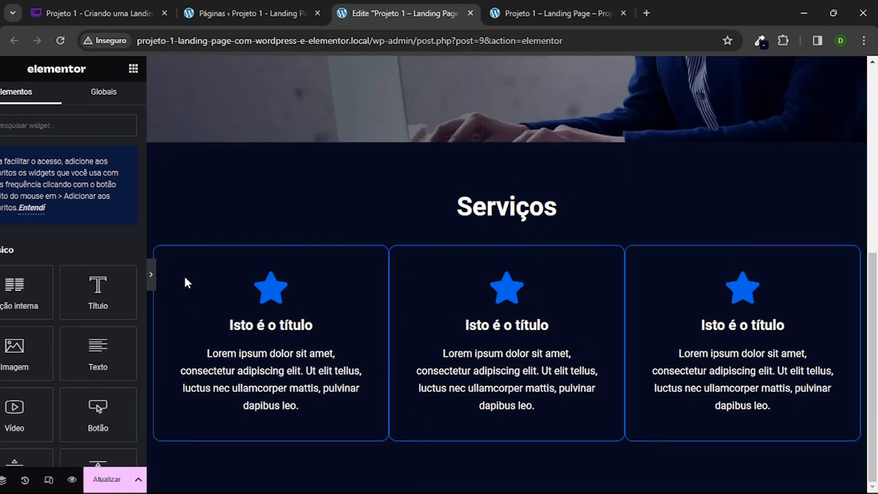
{"action": "scroll", "coordinate": [236, 216], "scroll_direction": "up", "scroll_amount": 6}
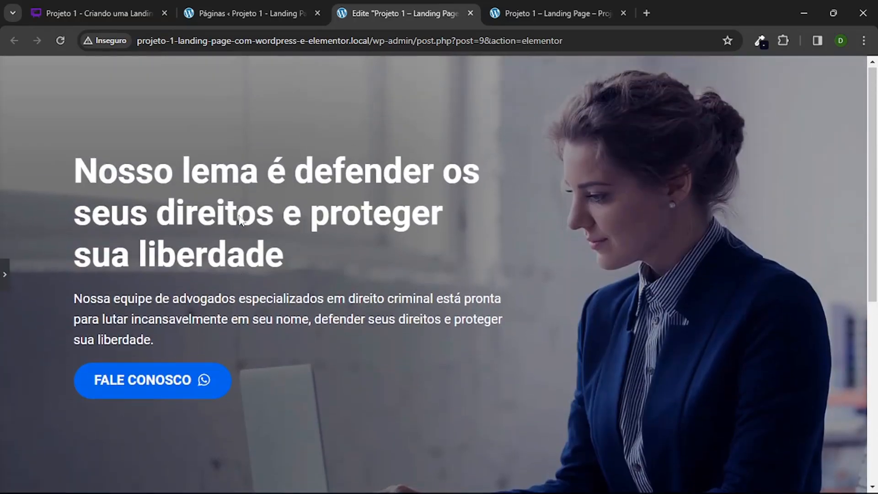
{"action": "scroll", "coordinate": [239, 218], "scroll_direction": "down", "scroll_amount": 6}
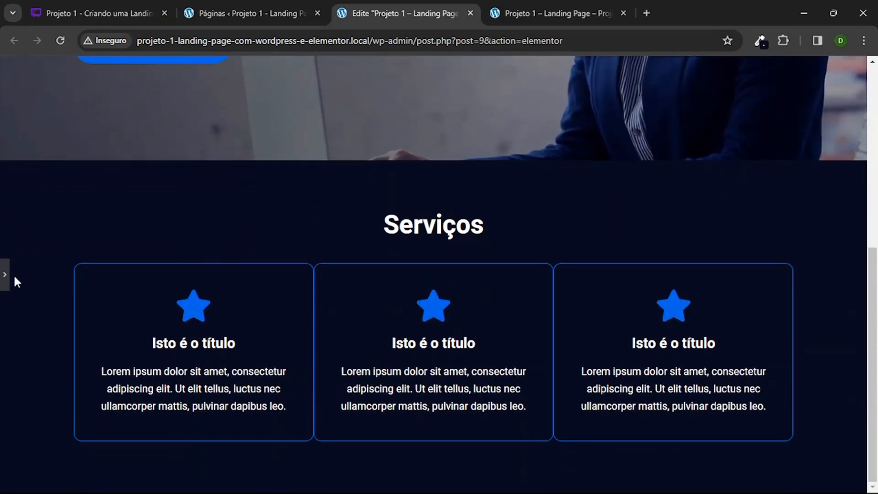
{"action": "left_click", "coordinate": [3, 272]}
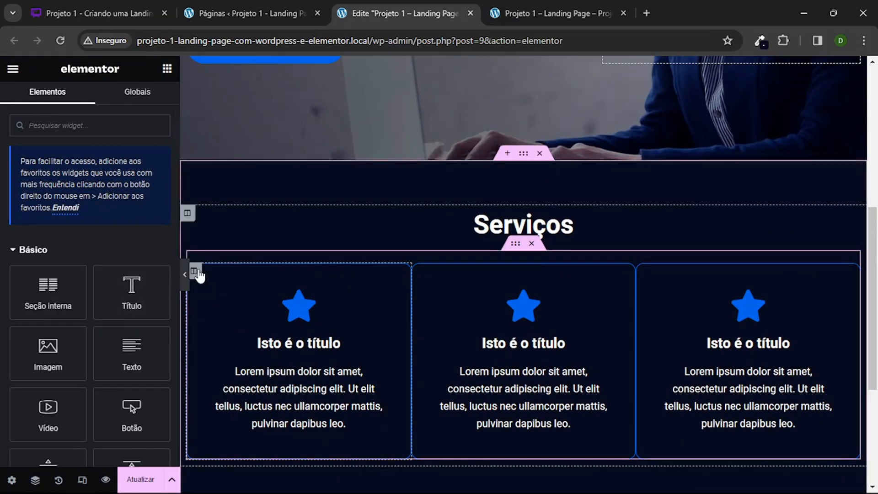
Step: Set the first icon-box column's right and left margins to 10 px, previewing the spacing between columns
{"action": "left_click", "coordinate": [194, 271]}
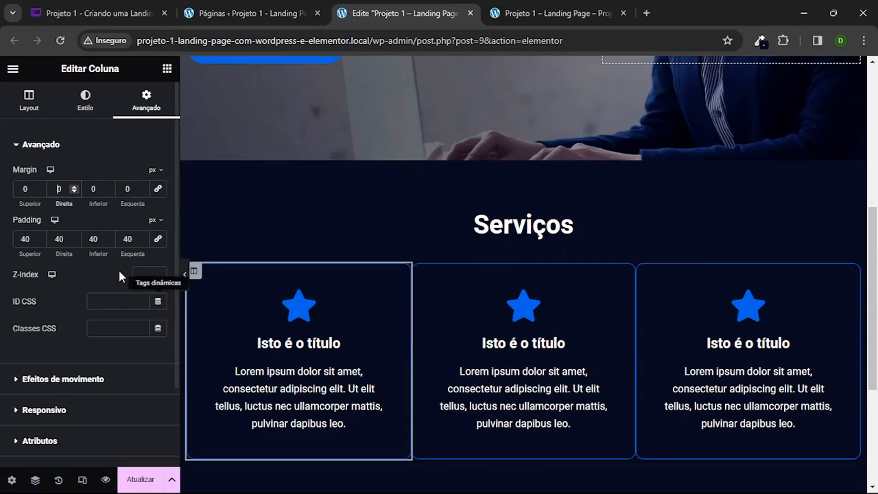
{"action": "type", "text": "10"}
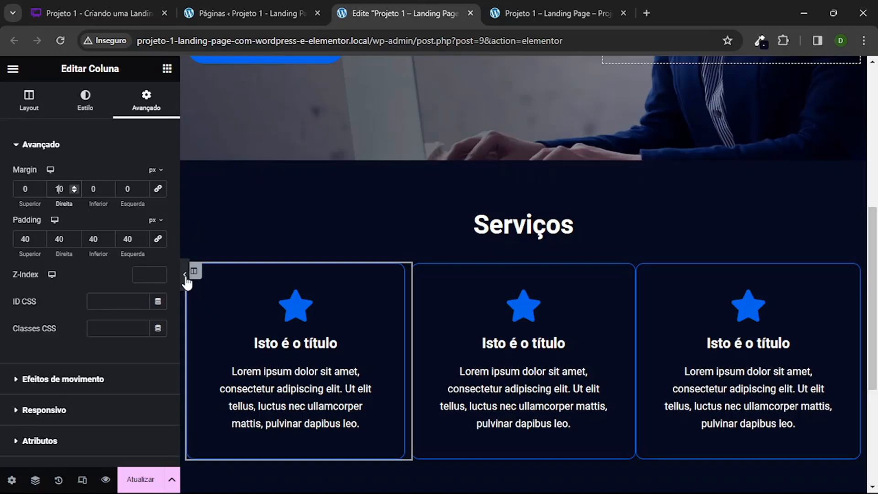
{"action": "left_click", "coordinate": [185, 274]}
{"action": "left_click", "coordinate": [4, 277]}
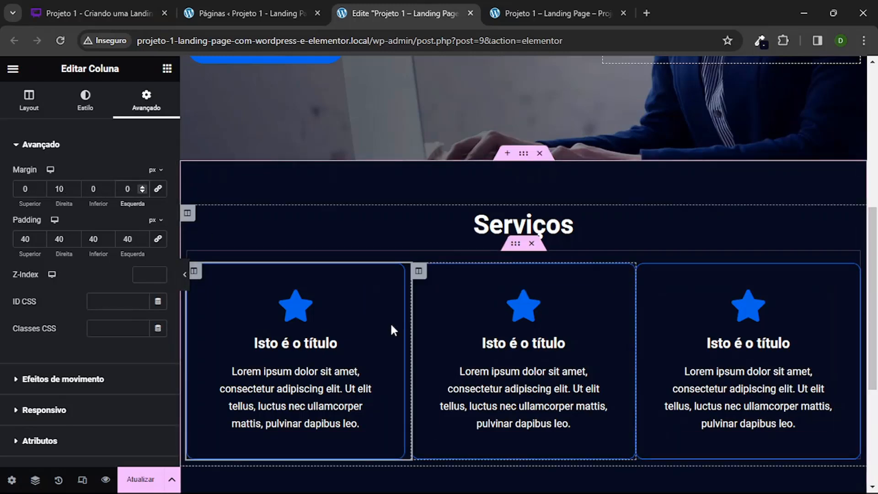
{"action": "type", "text": "1"}
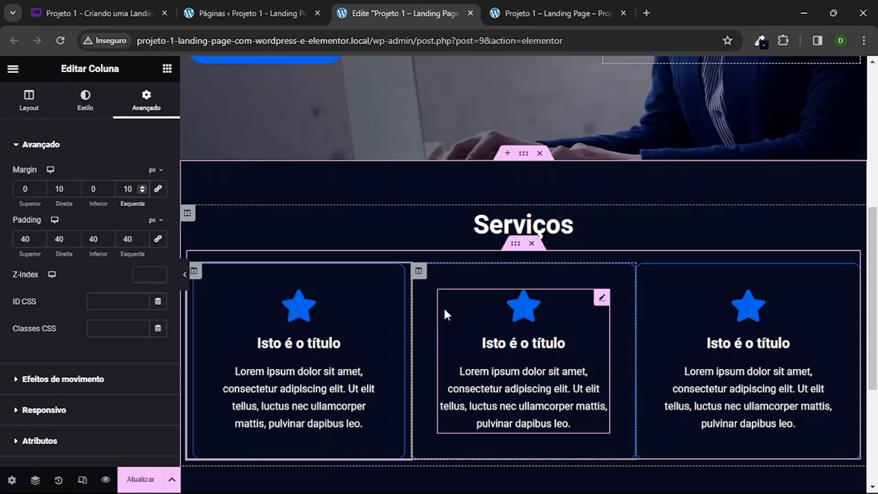
Step: Set the middle icon-box column's right and left margins to 10 px
{"action": "left_click", "coordinate": [418, 270]}
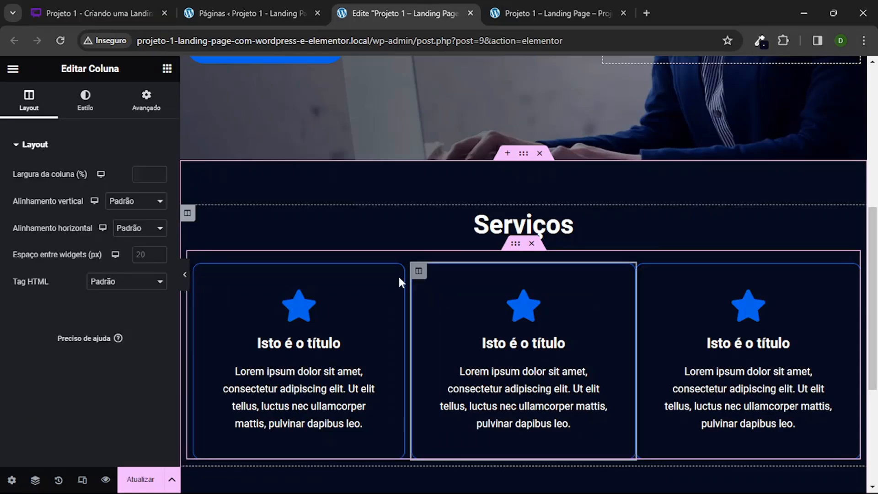
{"action": "left_click", "coordinate": [144, 103]}
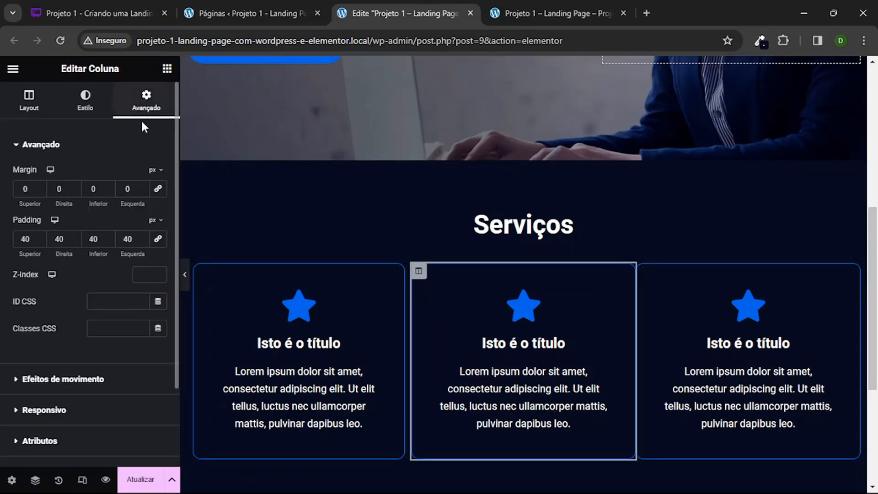
{"action": "left_click", "coordinate": [65, 191]}
{"action": "type", "text": "1"}
{"action": "left_click", "coordinate": [126, 189]}
{"action": "type", "text": "1"}
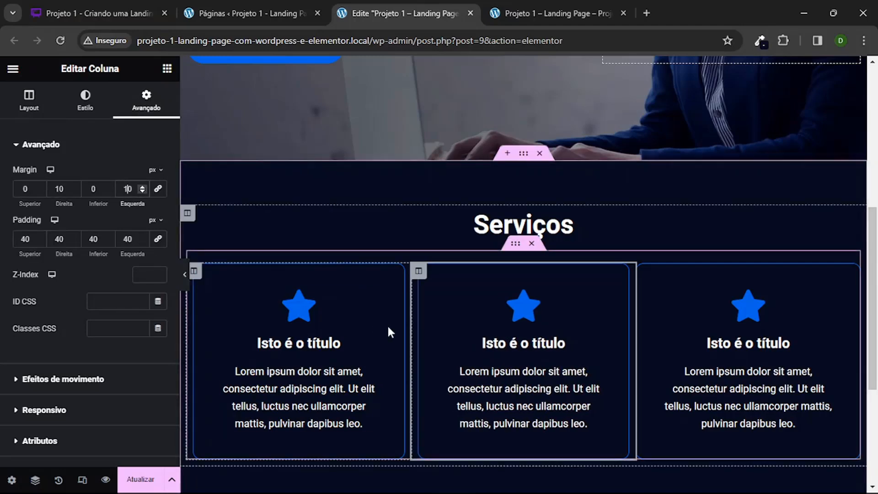
Step: Duplicate the middle icon-box column, delete the last column that lacks side margins, and preview the Serviços section
{"action": "right_click", "coordinate": [418, 272]}
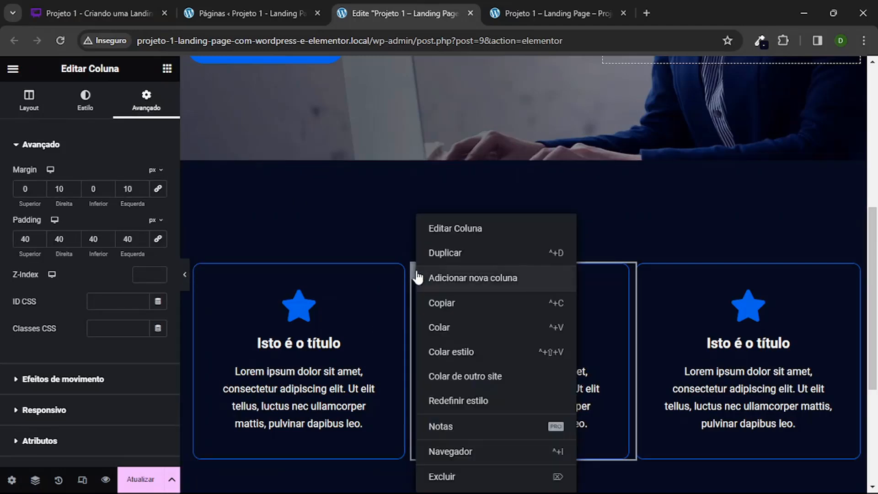
{"action": "left_click", "coordinate": [401, 273]}
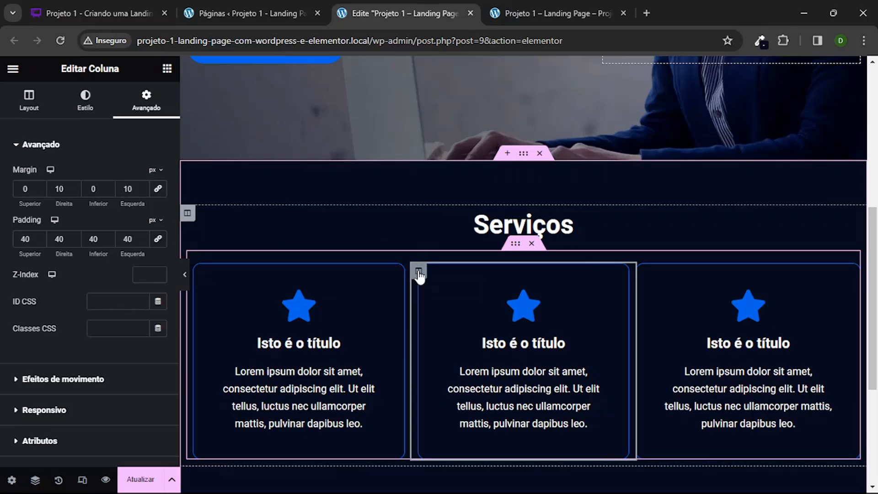
{"action": "right_click", "coordinate": [418, 274]}
{"action": "left_click", "coordinate": [489, 260]}
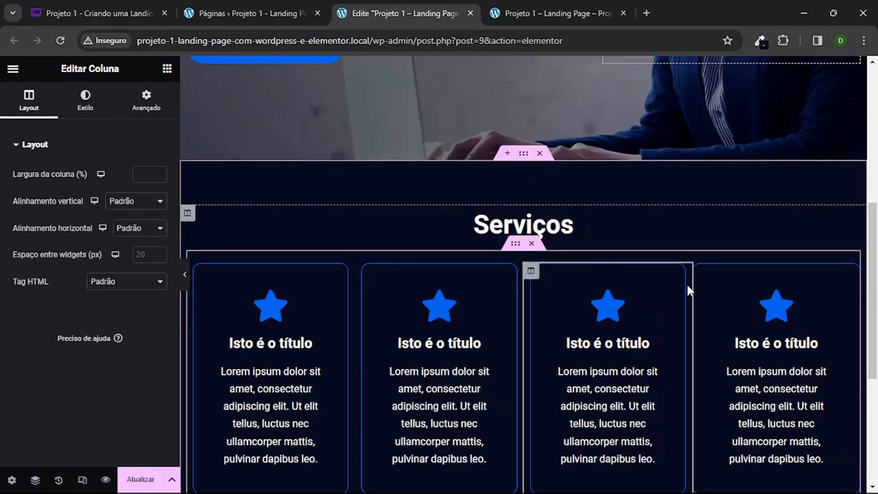
{"action": "right_click", "coordinate": [701, 275]}
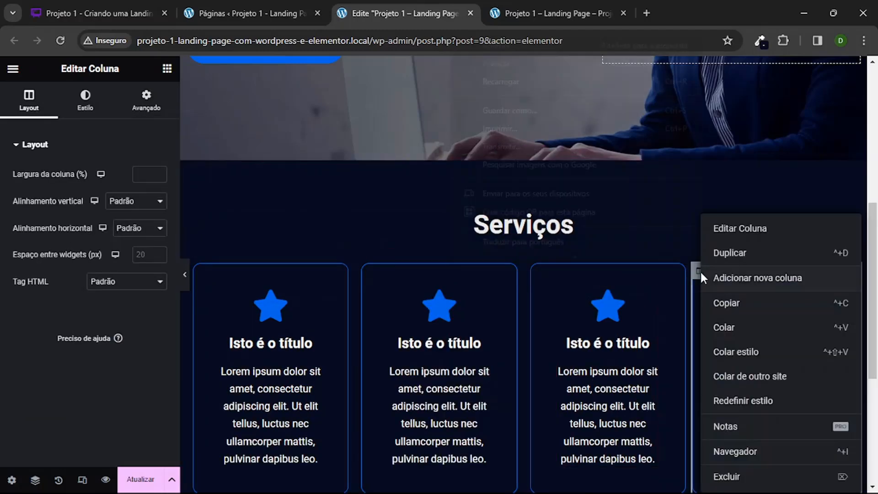
{"action": "left_click", "coordinate": [741, 476]}
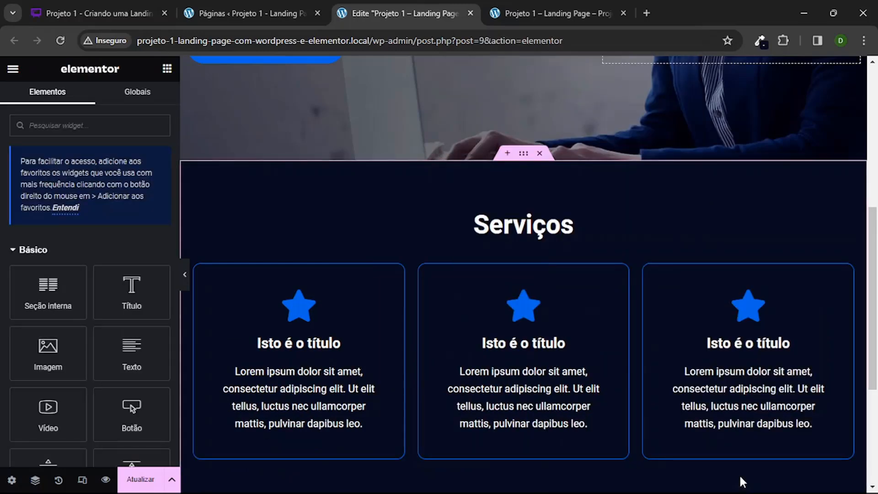
{"action": "left_click", "coordinate": [187, 273]}
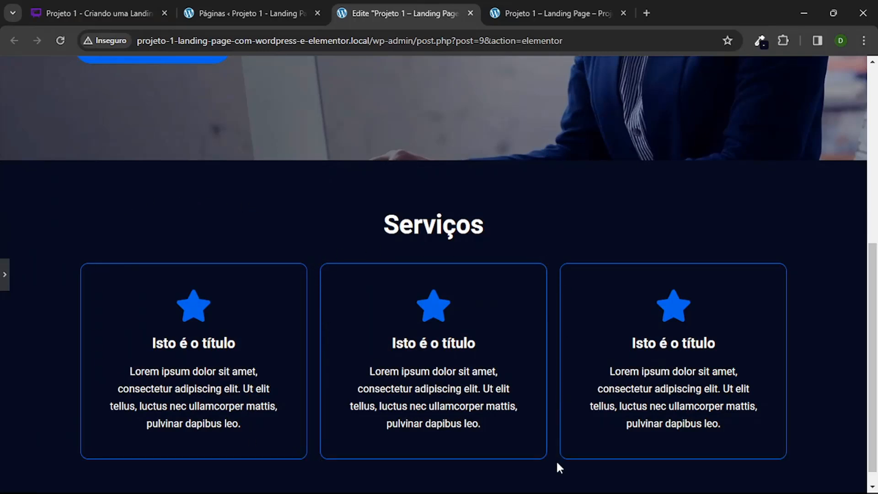
{"action": "scroll", "coordinate": [489, 245], "scroll_direction": "up", "scroll_amount": 3}
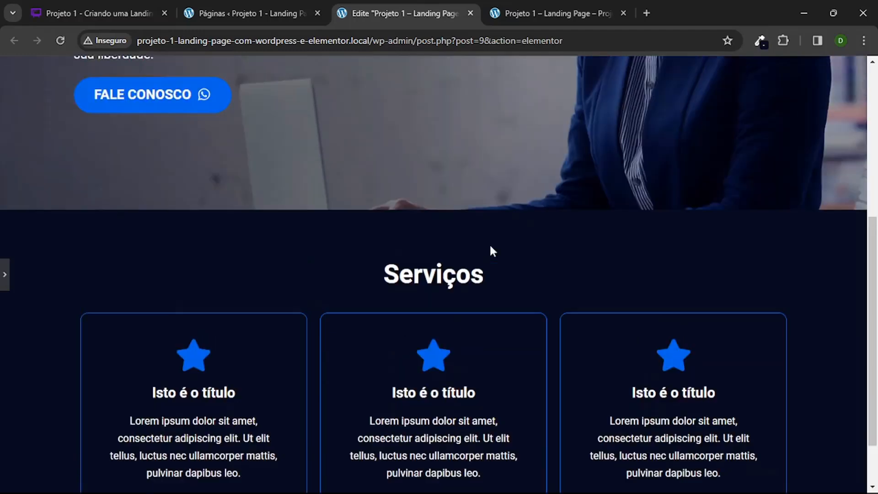
{"action": "scroll", "coordinate": [490, 245], "scroll_direction": "down", "scroll_amount": 3}
{"action": "scroll", "coordinate": [489, 245], "scroll_direction": "up", "scroll_amount": 3}
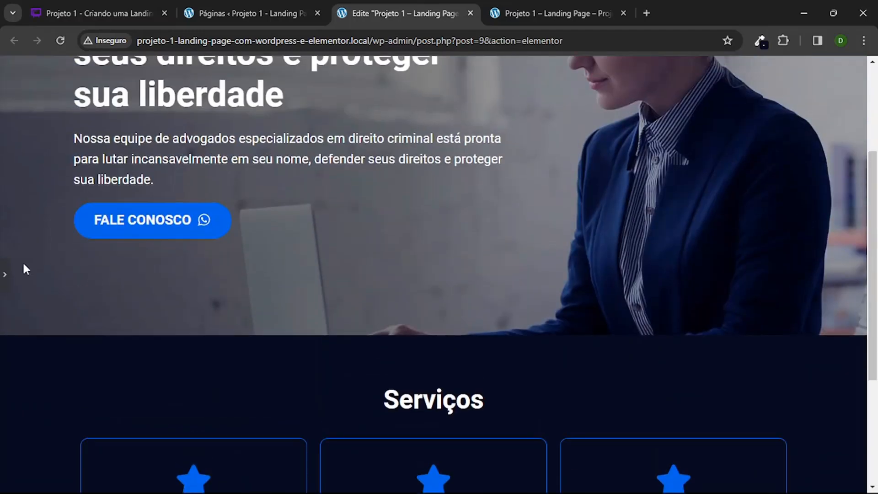
Step: Copy the Fale Conosco button from the hero section
{"action": "left_click", "coordinate": [3, 274]}
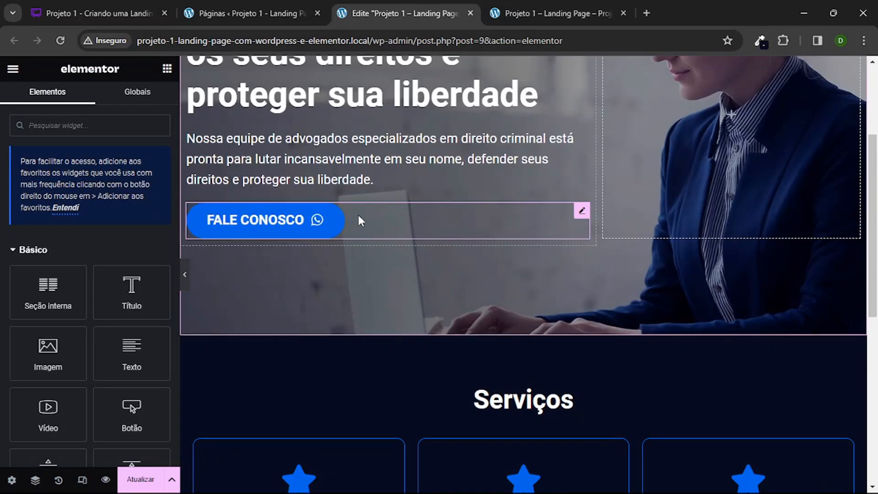
{"action": "left_click", "coordinate": [359, 221]}
{"action": "right_click", "coordinate": [359, 220]}
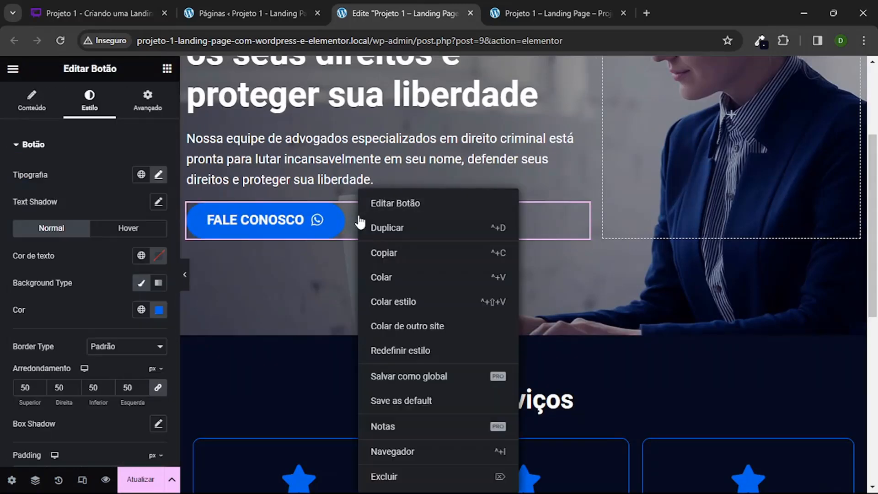
{"action": "left_click", "coordinate": [413, 254]}
Step: Add an inner section directly below the three icon-box columns in the Serviços section
{"action": "scroll", "coordinate": [460, 252], "scroll_direction": "down", "scroll_amount": 8}
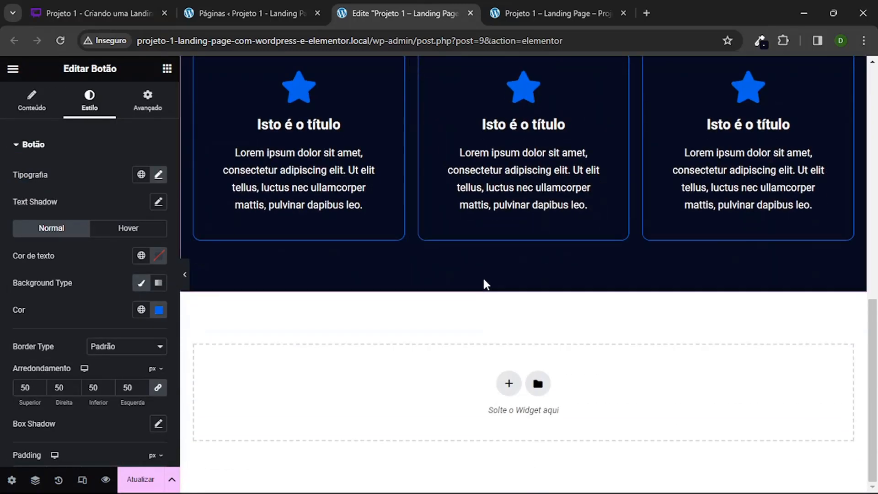
{"action": "scroll", "coordinate": [493, 240], "scroll_direction": "up", "scroll_amount": 3}
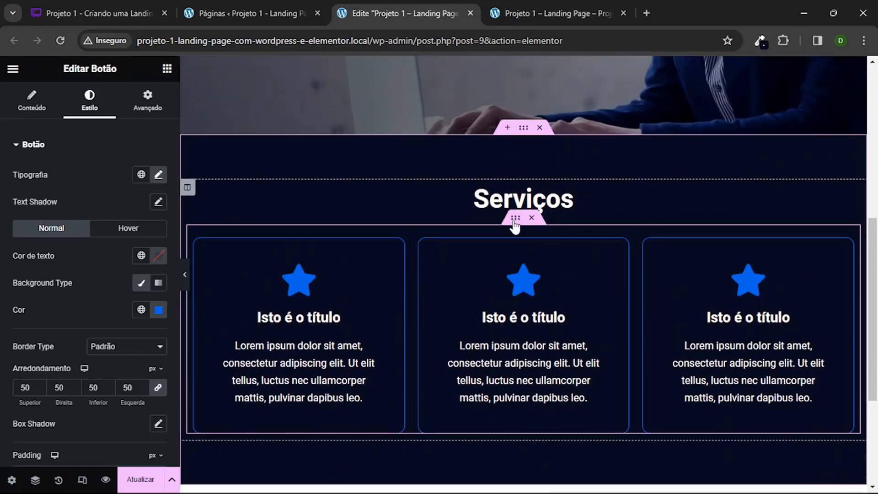
{"action": "left_click", "coordinate": [167, 68]}
{"action": "left_click_drag", "start_coordinate": [45, 288], "coordinate": [567, 430]}
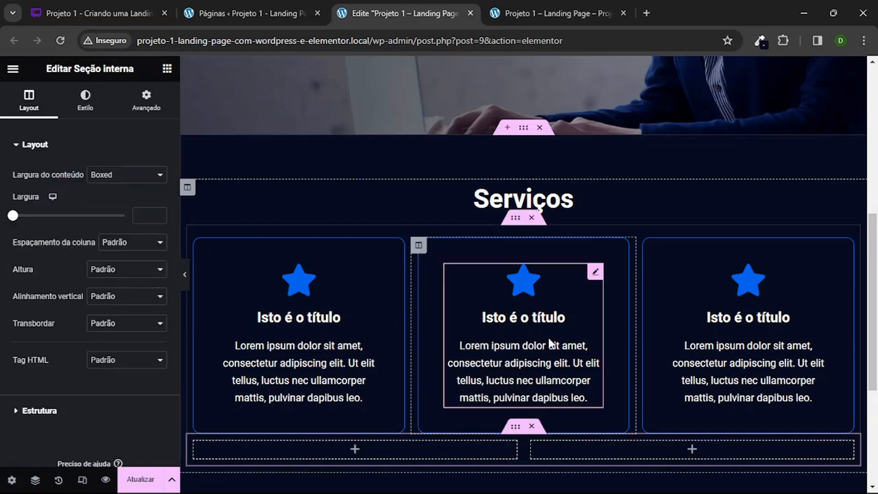
{"action": "left_click", "coordinate": [515, 217]}
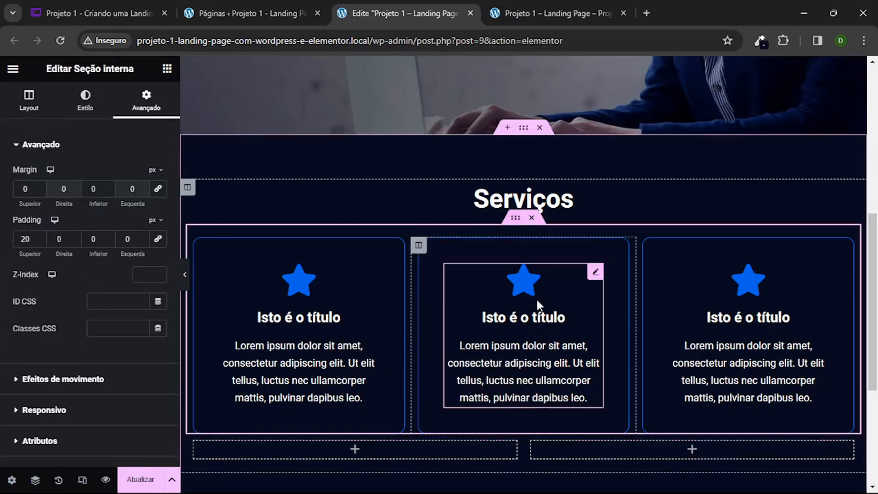
{"action": "left_click", "coordinate": [515, 461]}
Step: Delete the second column of the new inner section to leave a single full-width column
{"action": "scroll", "coordinate": [517, 434], "scroll_direction": "down", "scroll_amount": 1}
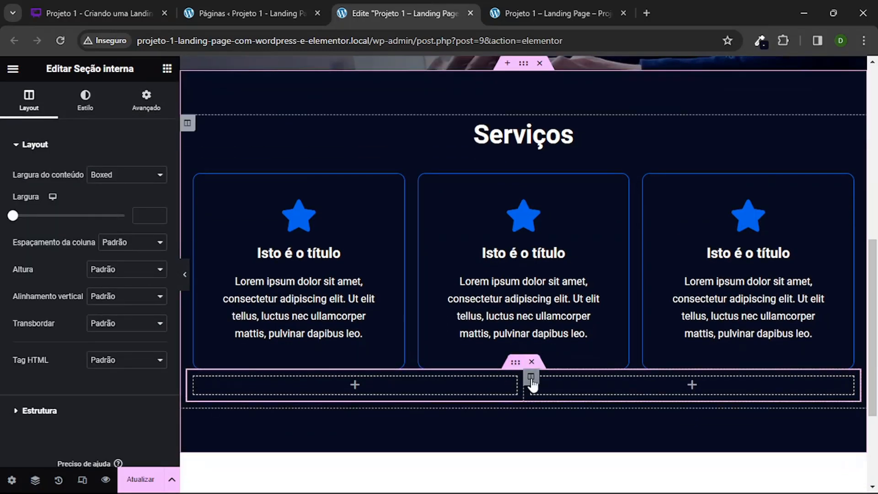
{"action": "left_click", "coordinate": [531, 377]}
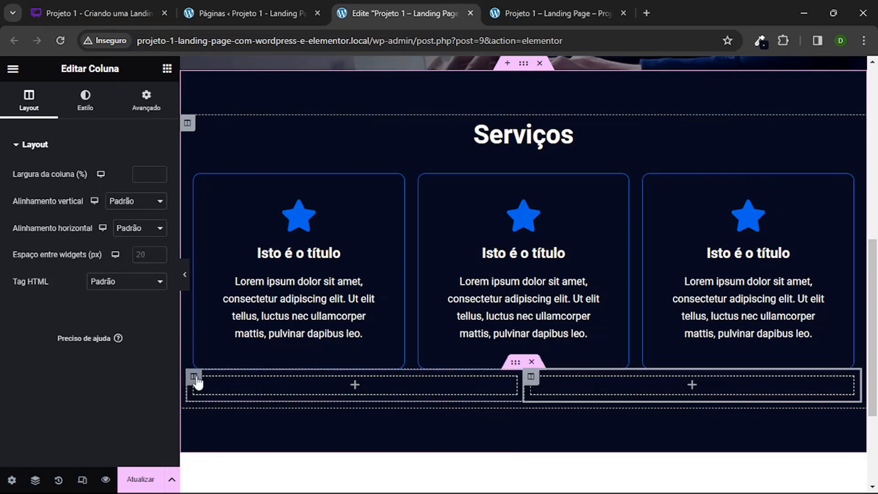
{"action": "left_click", "coordinate": [195, 378]}
{"action": "right_click", "coordinate": [529, 378]}
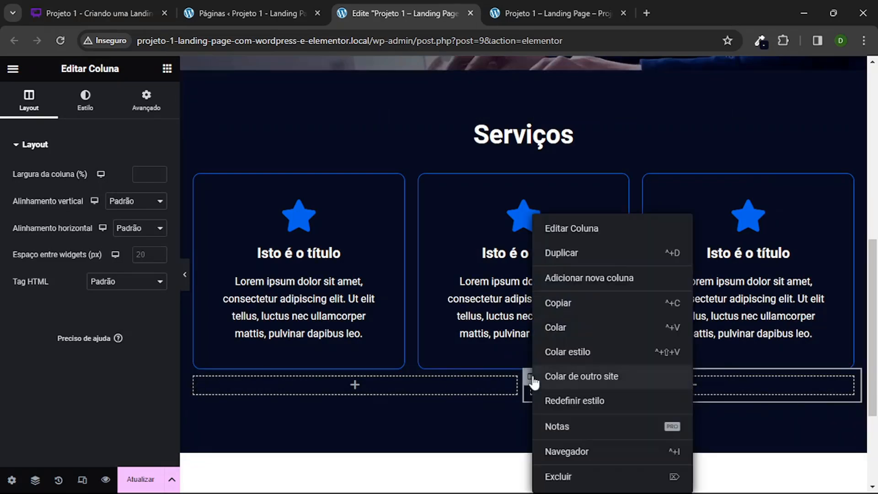
{"action": "left_click", "coordinate": [570, 477]}
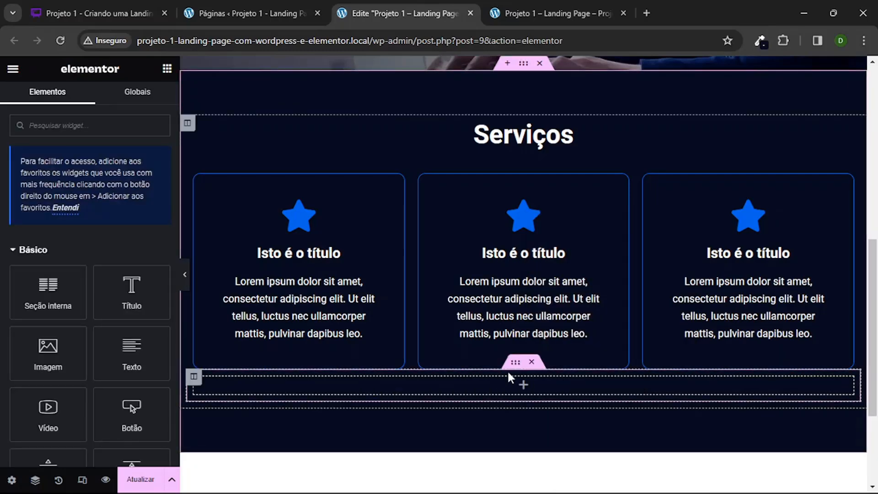
Step: Paste the Fale Conosco button into the empty inner section's column, center it, and preview the page
{"action": "left_click", "coordinate": [505, 385]}
{"action": "right_click", "coordinate": [451, 384]}
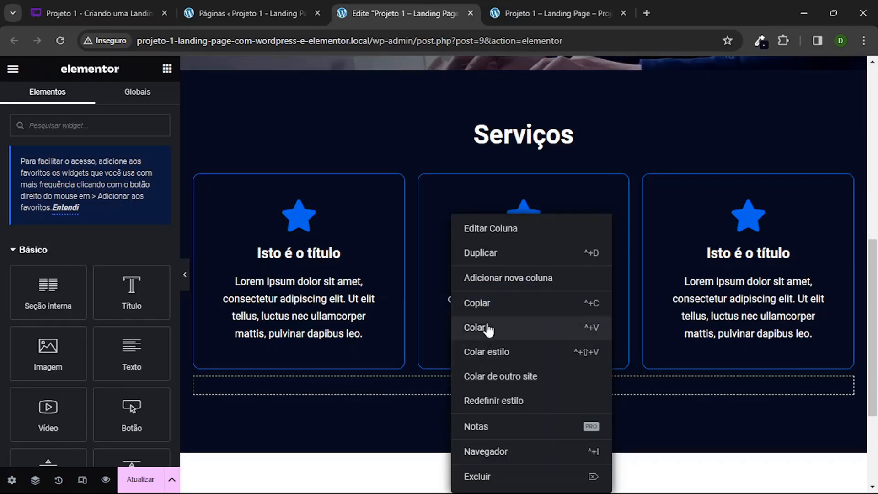
{"action": "key", "text": "ctrl+v"}
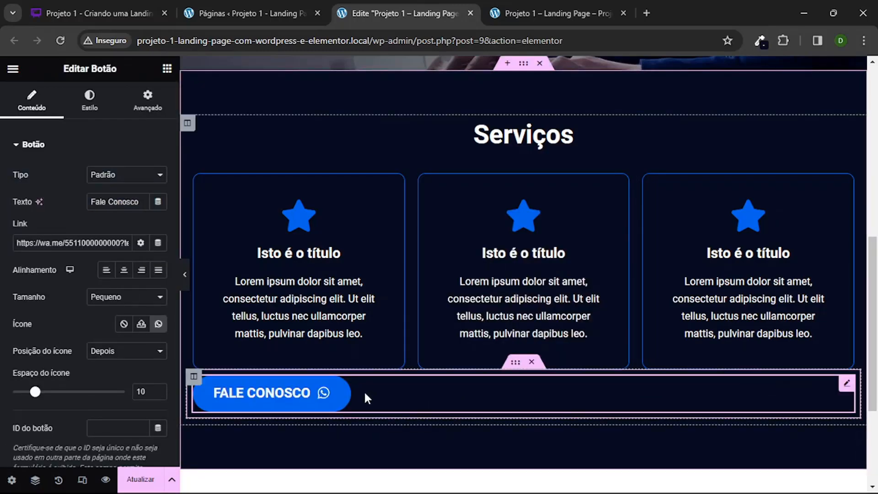
{"action": "left_click", "coordinate": [123, 270]}
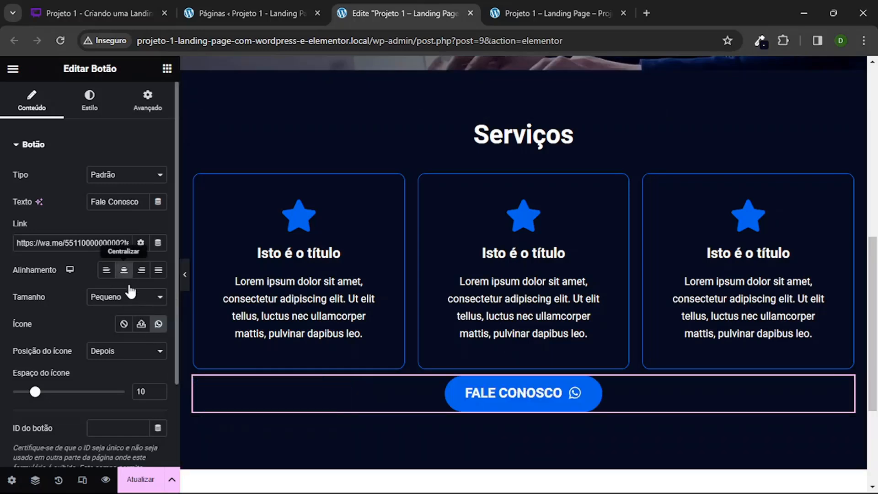
{"action": "left_click", "coordinate": [189, 277]}
{"action": "scroll", "coordinate": [292, 280], "scroll_direction": "up", "scroll_amount": 2}
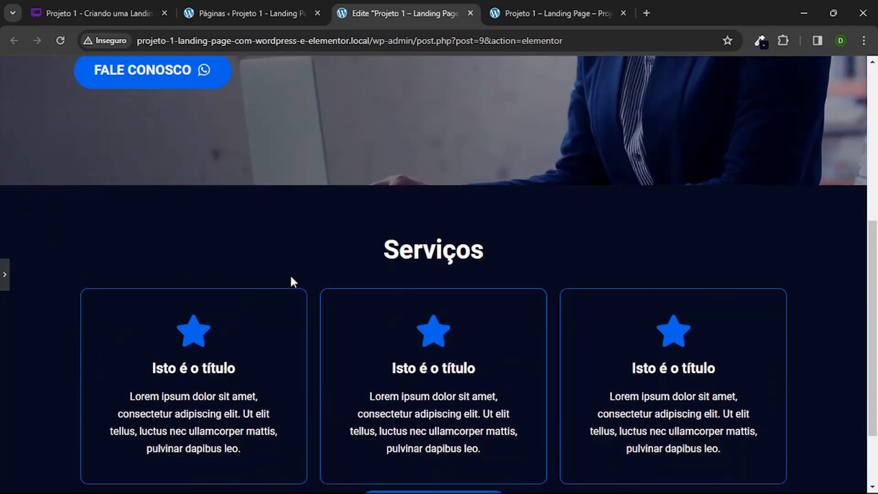
{"action": "scroll", "coordinate": [292, 280], "scroll_direction": "down", "scroll_amount": 2}
Step: Unlink the margin and padding values of the button's inner section and set its top padding to 20 px
{"action": "left_click", "coordinate": [508, 425]}
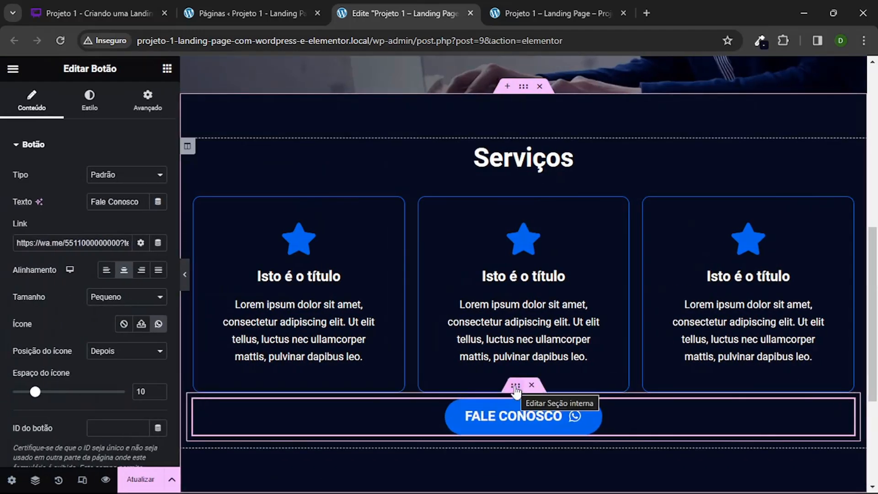
{"action": "left_click", "coordinate": [515, 388]}
{"action": "left_click", "coordinate": [142, 112]}
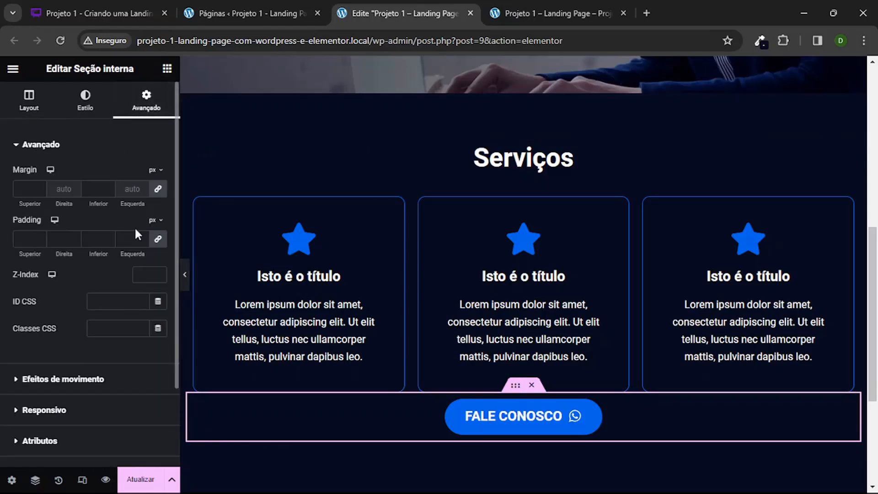
{"action": "left_click", "coordinate": [158, 239]}
{"action": "left_click", "coordinate": [157, 190]}
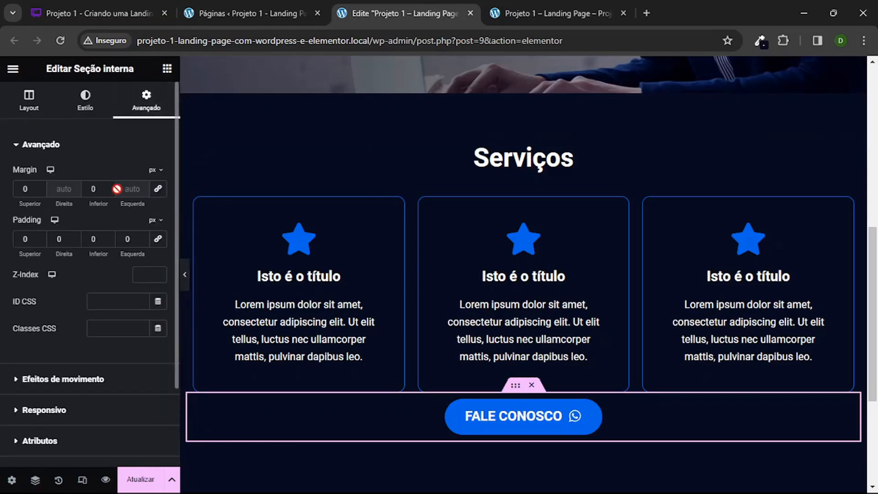
{"action": "type", "text": "2"}
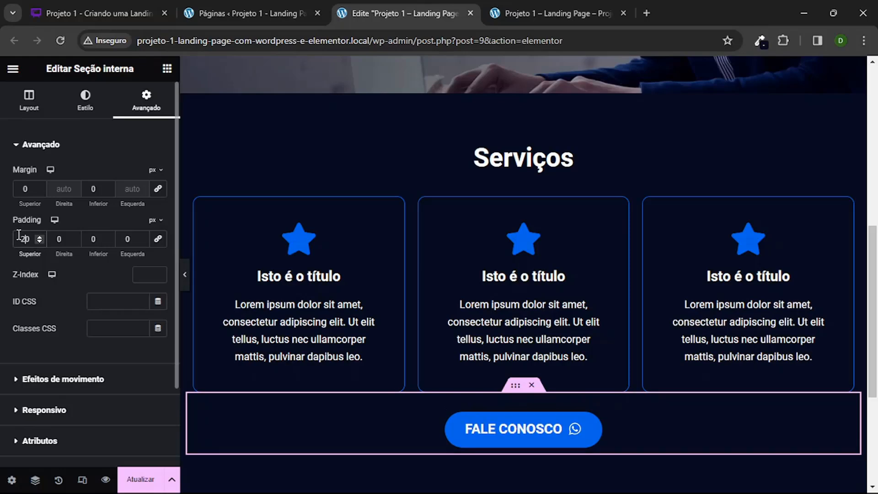
{"action": "left_click", "coordinate": [185, 275]}
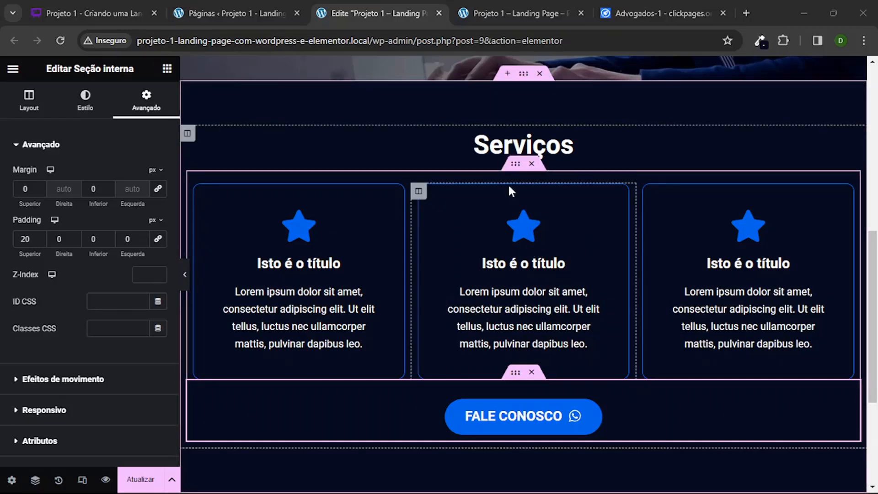
Step: Duplicate the inner section holding the three icon-box columns to form a second row, and preview the Serviços section
{"action": "left_click", "coordinate": [514, 166]}
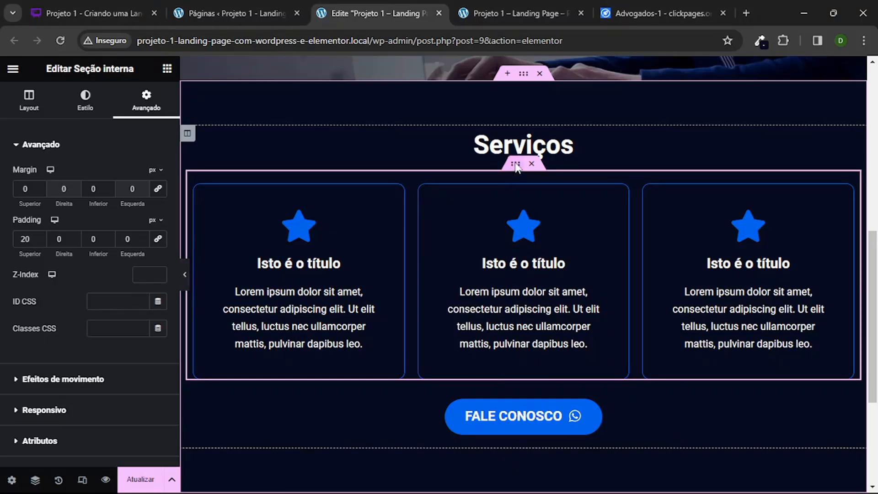
{"action": "right_click", "coordinate": [516, 167]}
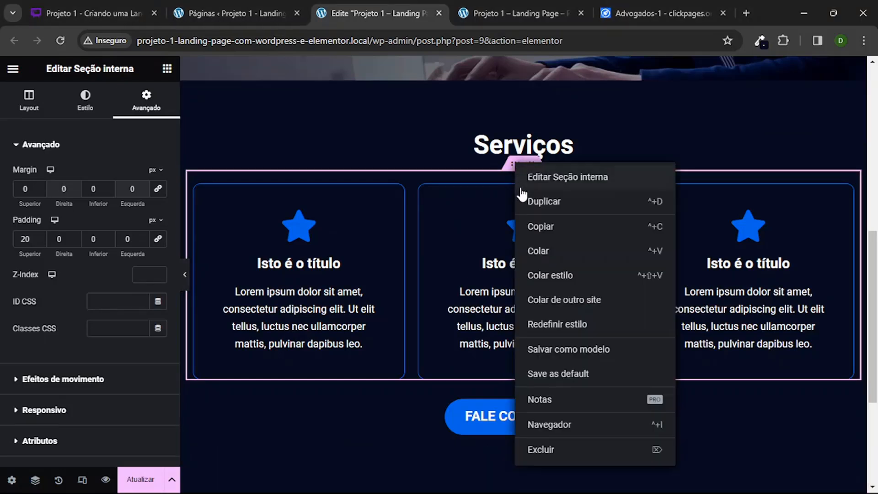
{"action": "left_click", "coordinate": [544, 205]}
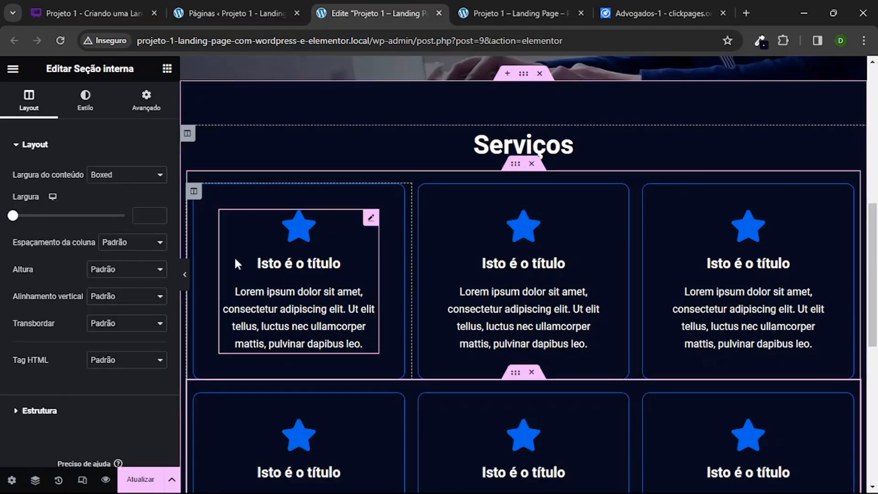
{"action": "left_click", "coordinate": [184, 274]}
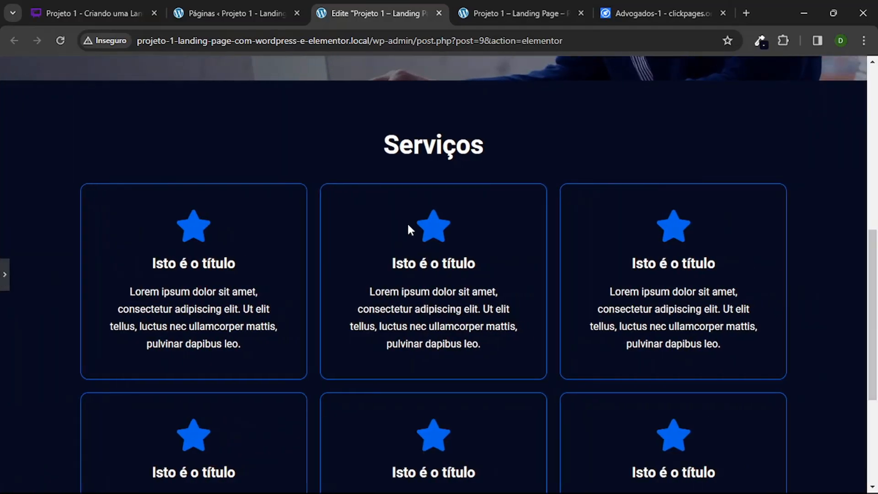
{"action": "scroll", "coordinate": [426, 186], "scroll_direction": "down", "scroll_amount": 3}
{"action": "scroll", "coordinate": [424, 253], "scroll_direction": "down", "scroll_amount": 1}
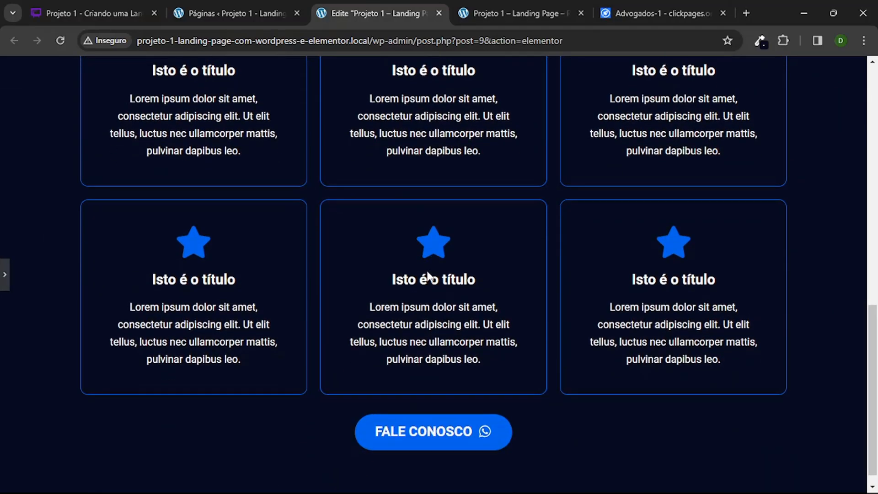
Step: Examine the Serviços section's two rows of icon boxes and the Fale Conosco button in the full-width preview
{"action": "scroll", "coordinate": [429, 273], "scroll_direction": "up", "scroll_amount": 4}
{"action": "scroll", "coordinate": [346, 244], "scroll_direction": "down", "scroll_amount": 3}
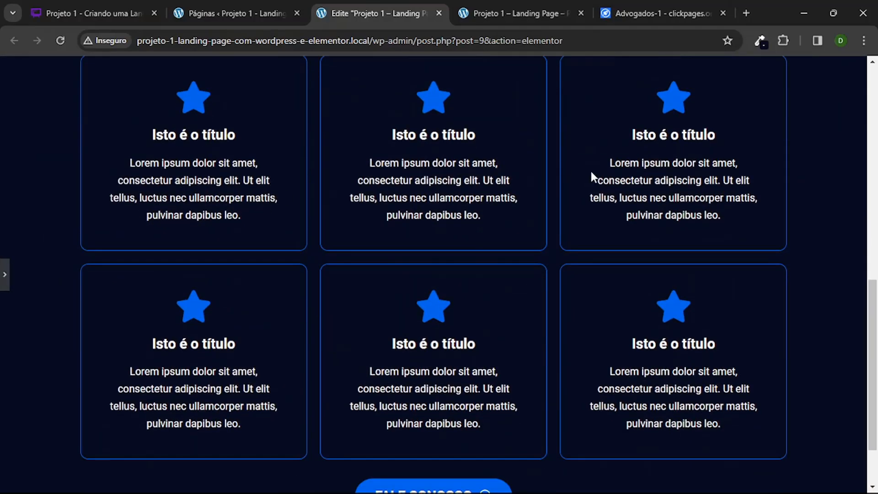
{"action": "scroll", "coordinate": [503, 357], "scroll_direction": "up", "scroll_amount": 1}
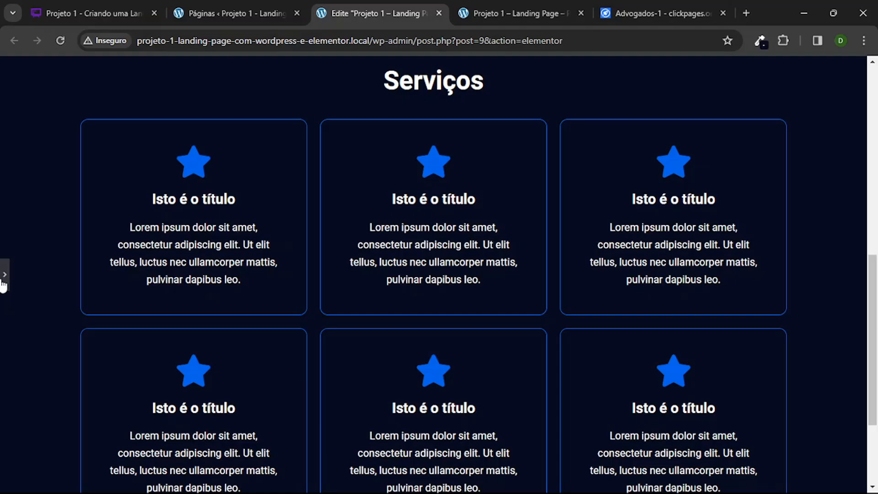
{"action": "left_click", "coordinate": [4, 276]}
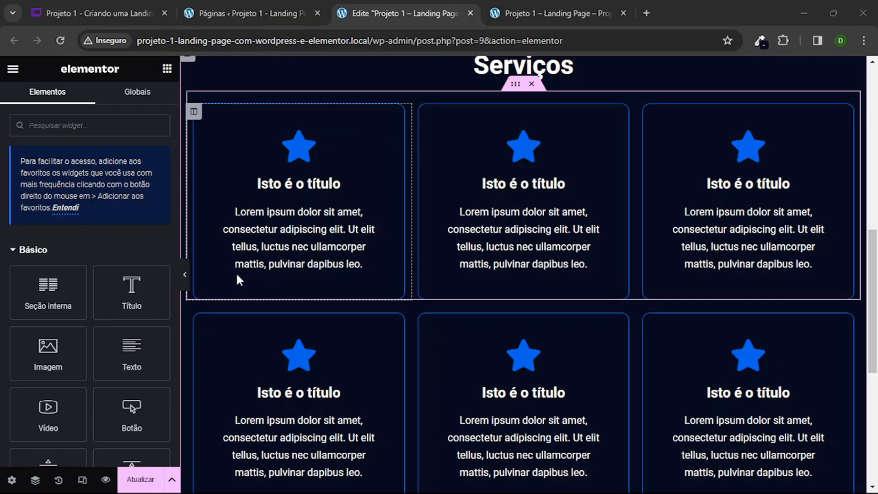
{"action": "left_click", "coordinate": [185, 274]}
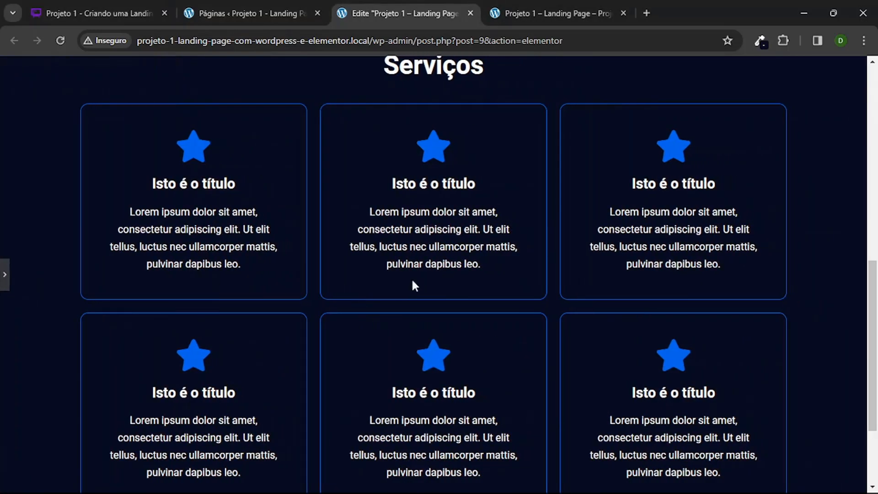
{"action": "scroll", "coordinate": [461, 109], "scroll_direction": "down", "scroll_amount": 1}
{"action": "scroll", "coordinate": [443, 153], "scroll_direction": "up", "scroll_amount": 1}
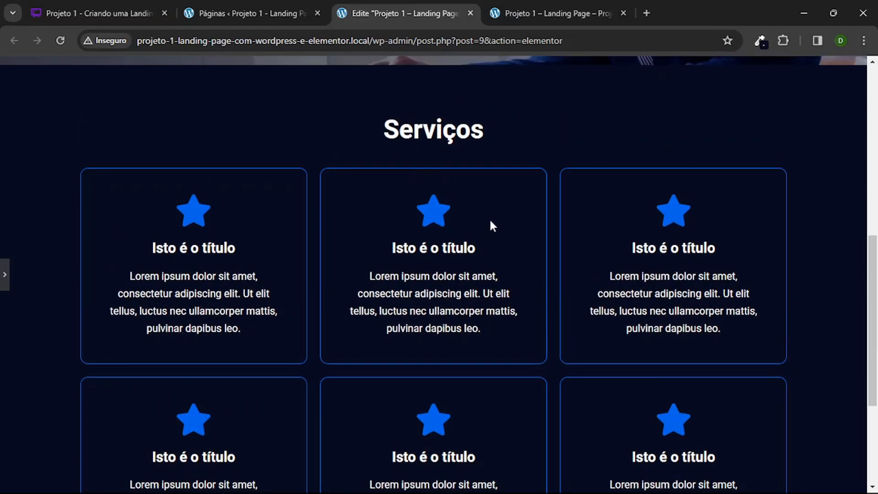
{"action": "scroll", "coordinate": [473, 228], "scroll_direction": "down", "scroll_amount": 4}
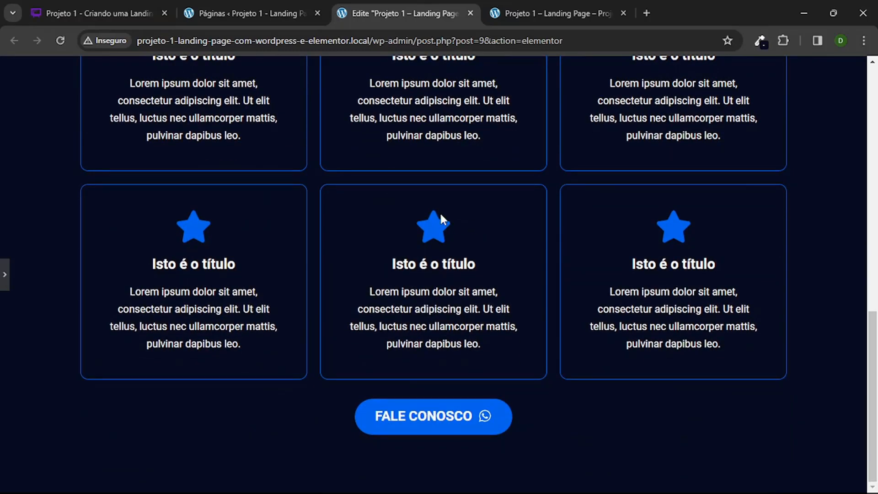
{"action": "scroll", "coordinate": [439, 217], "scroll_direction": "up", "scroll_amount": 1}
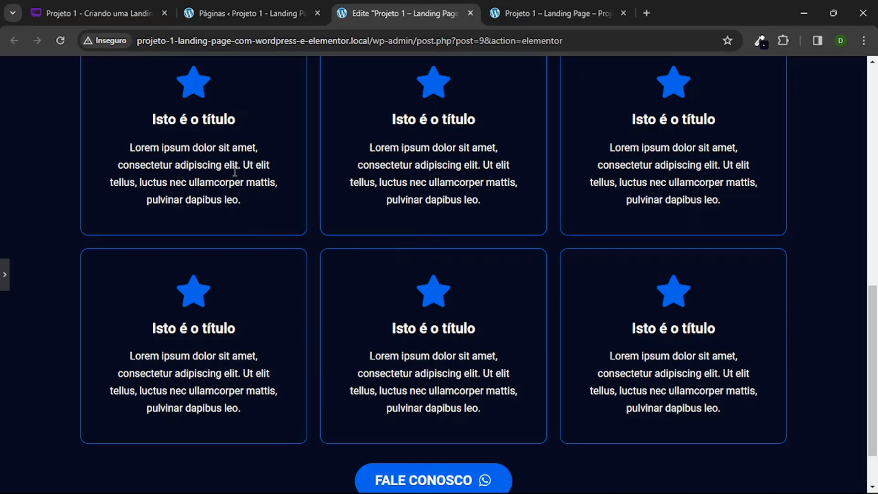
{"action": "scroll", "coordinate": [235, 171], "scroll_direction": "up", "scroll_amount": 1}
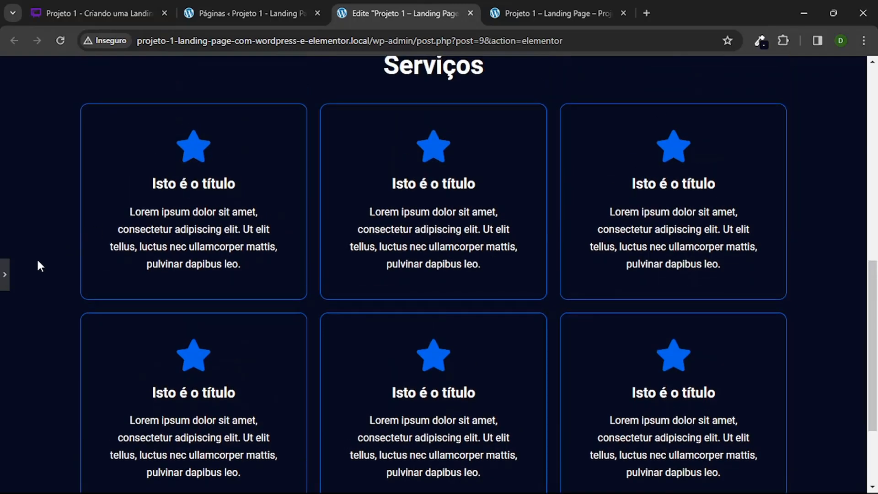
Step: Replace the star in the first row's first icon box with the first balance-scale icon, found by searching "bala" in the icon library
{"action": "left_click", "coordinate": [5, 273]}
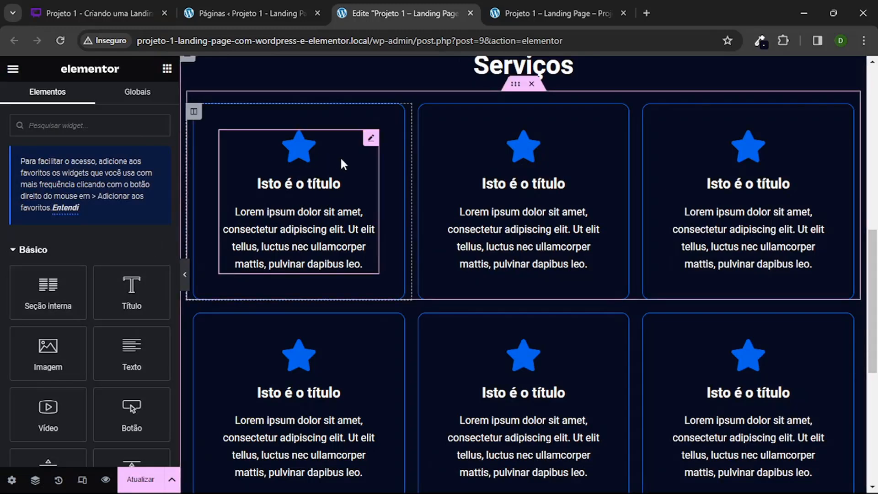
{"action": "left_click", "coordinate": [293, 161]}
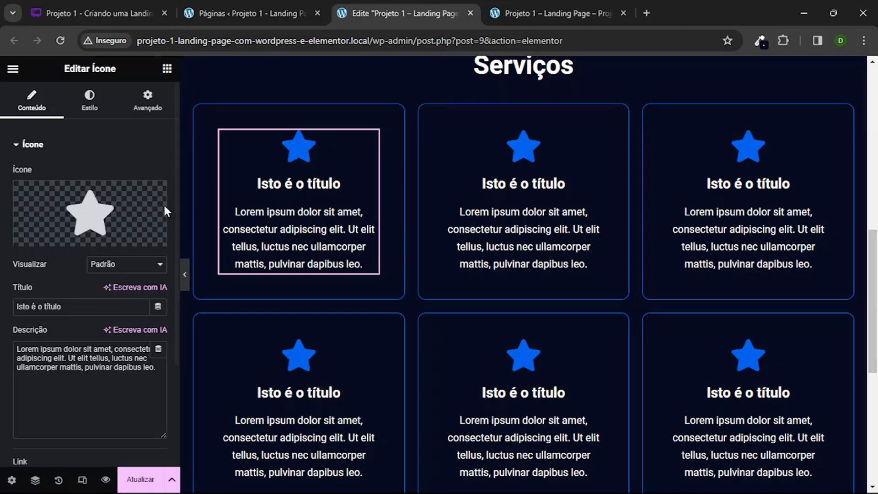
{"action": "mouse_move", "coordinate": [115, 207]}
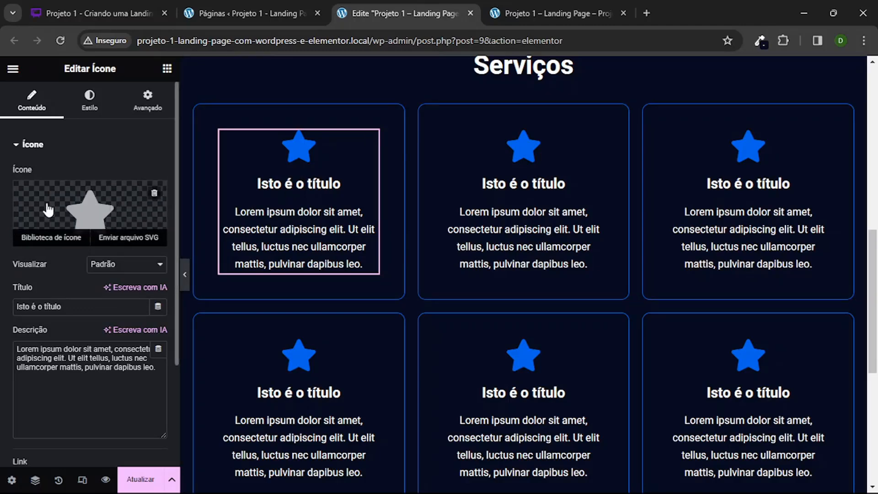
{"action": "left_click", "coordinate": [114, 206]}
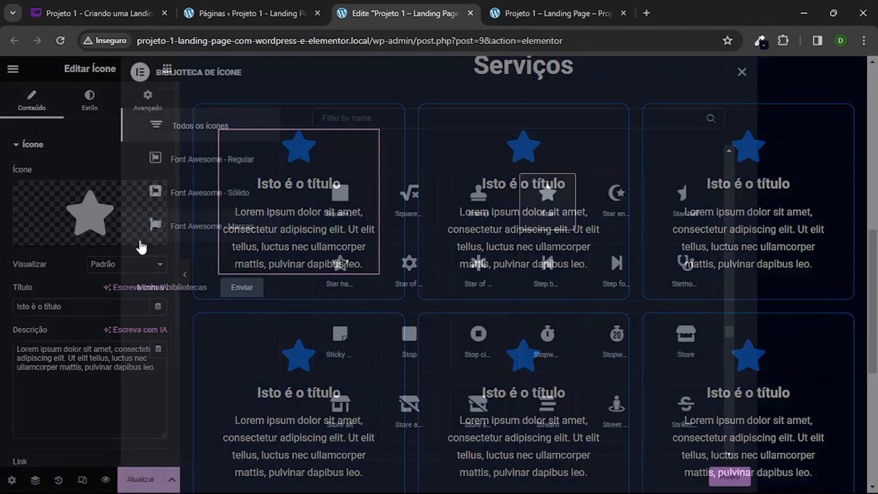
{"action": "left_click", "coordinate": [460, 122]}
{"action": "type", "text": "bala"}
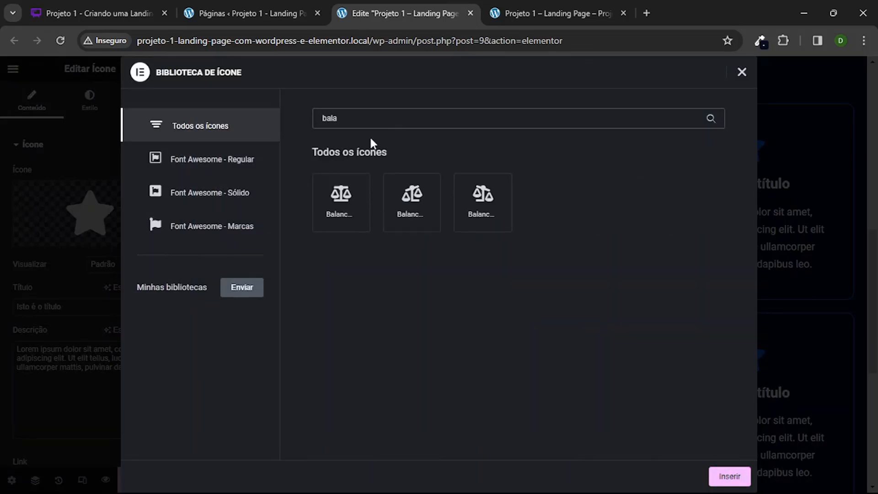
{"action": "left_click", "coordinate": [336, 220]}
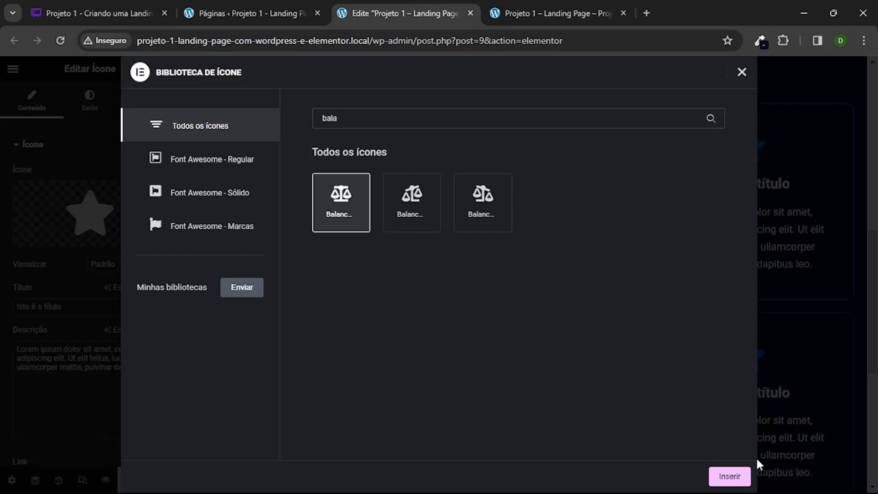
{"action": "left_click", "coordinate": [726, 477]}
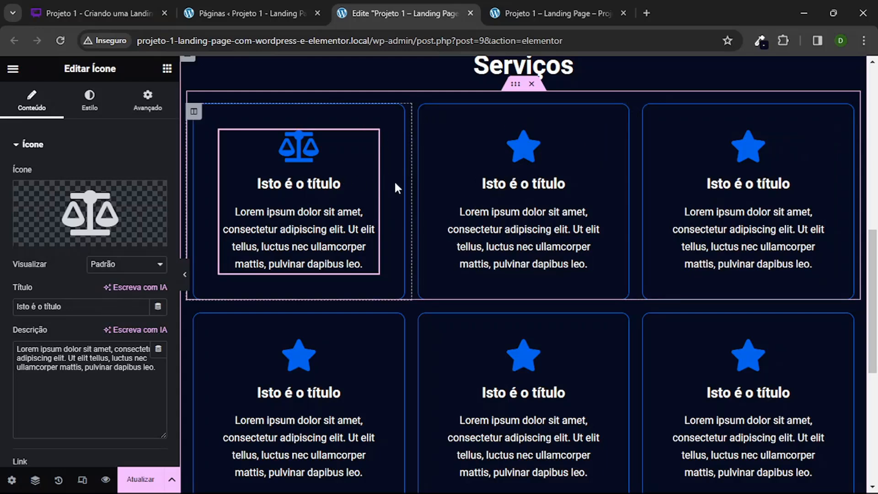
Step: Allow unfiltered file uploads through the second icon box's SVG upload option, and close the media library without choosing a file
{"action": "left_click", "coordinate": [533, 190]}
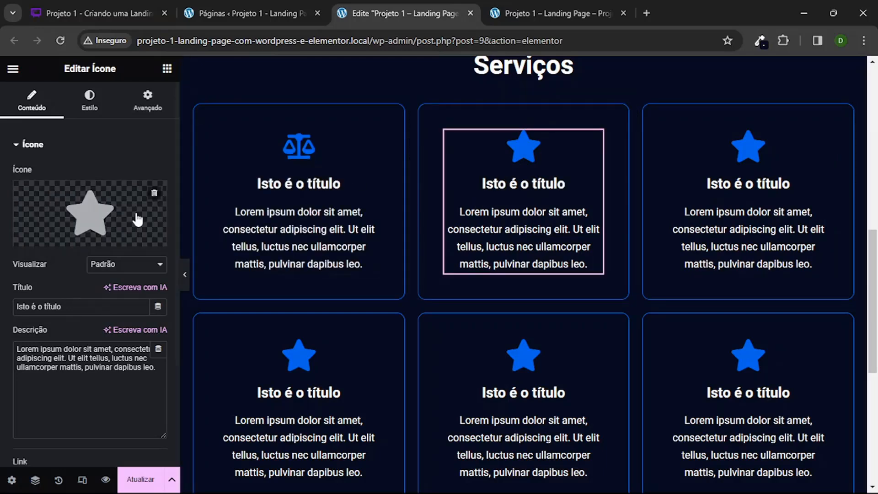
{"action": "mouse_move", "coordinate": [100, 214]}
{"action": "left_click", "coordinate": [42, 234]}
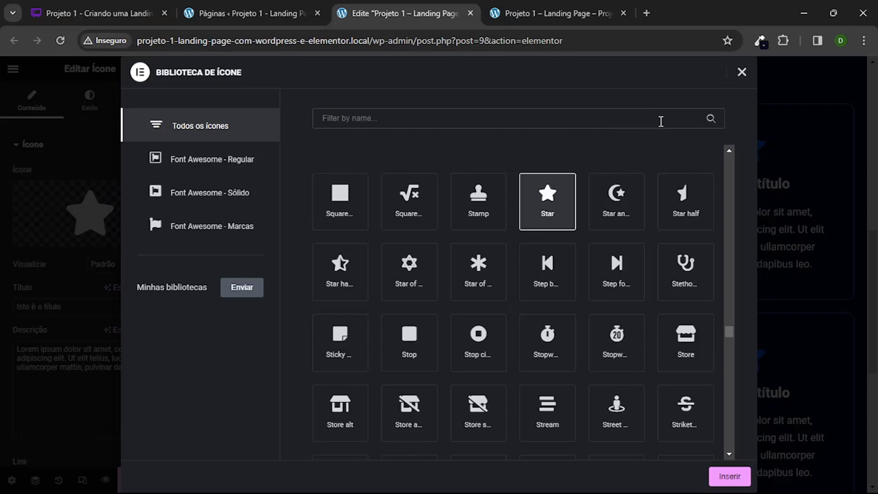
{"action": "left_click", "coordinate": [742, 74]}
{"action": "mouse_move", "coordinate": [133, 218]}
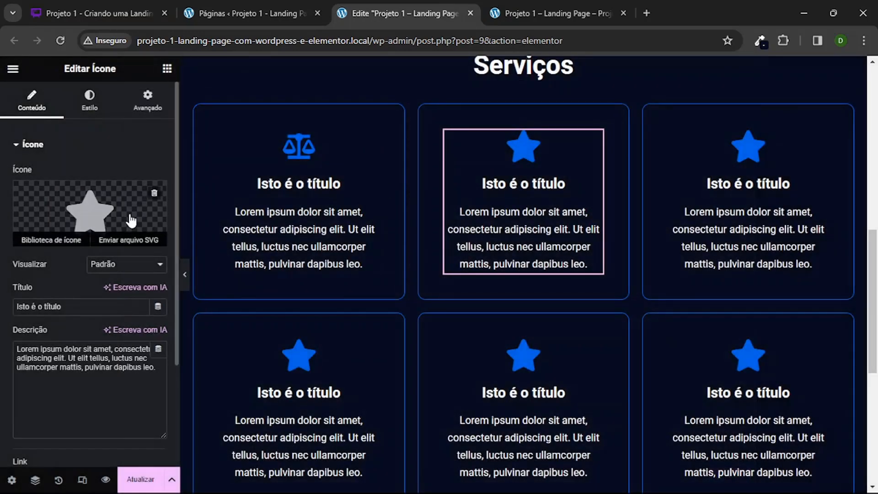
{"action": "left_click", "coordinate": [140, 240]}
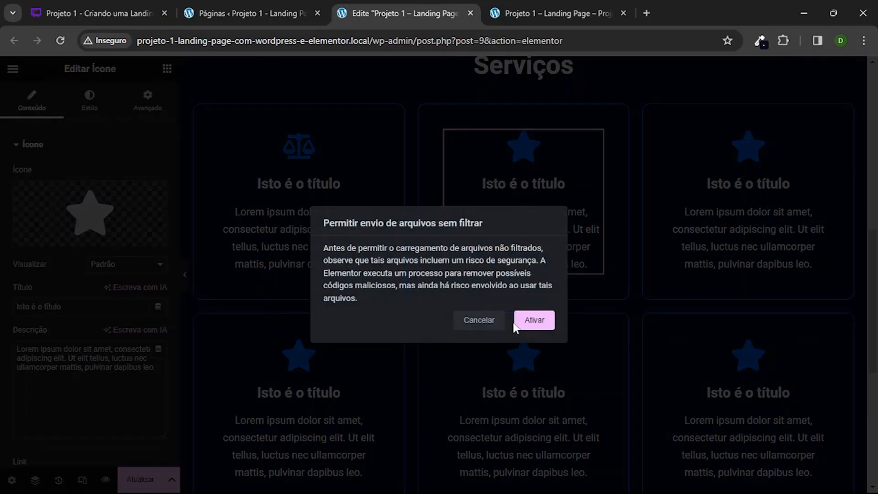
{"action": "left_click", "coordinate": [530, 321]}
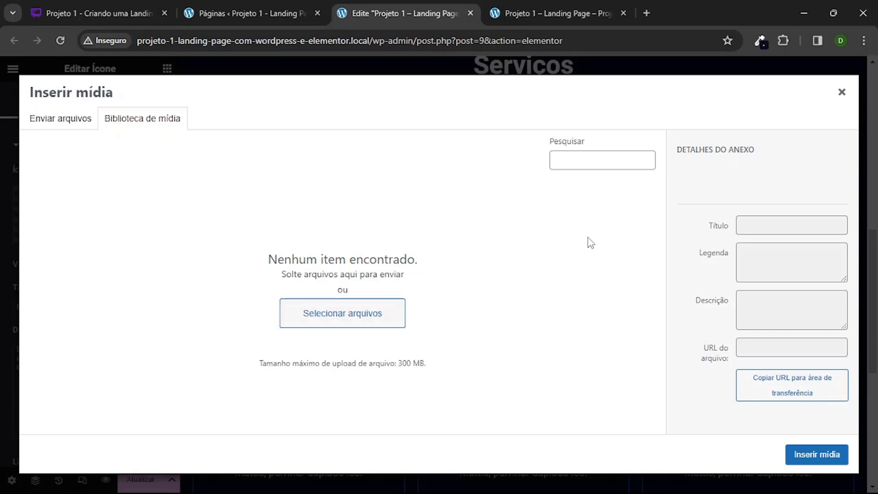
{"action": "left_click", "coordinate": [842, 95]}
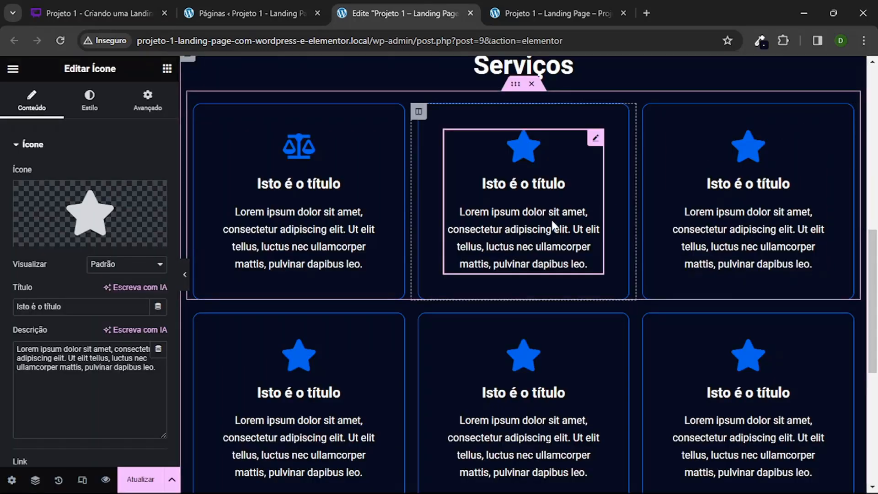
{"action": "left_click", "coordinate": [480, 217]}
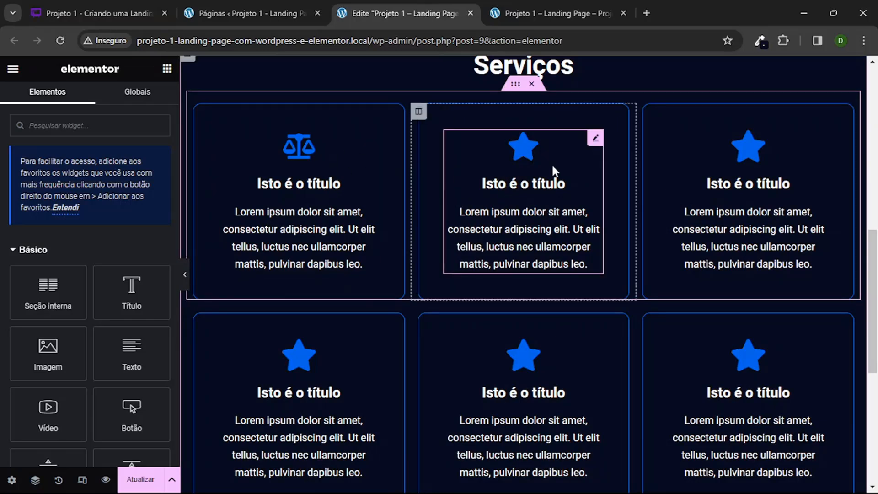
{"action": "left_click", "coordinate": [517, 164]}
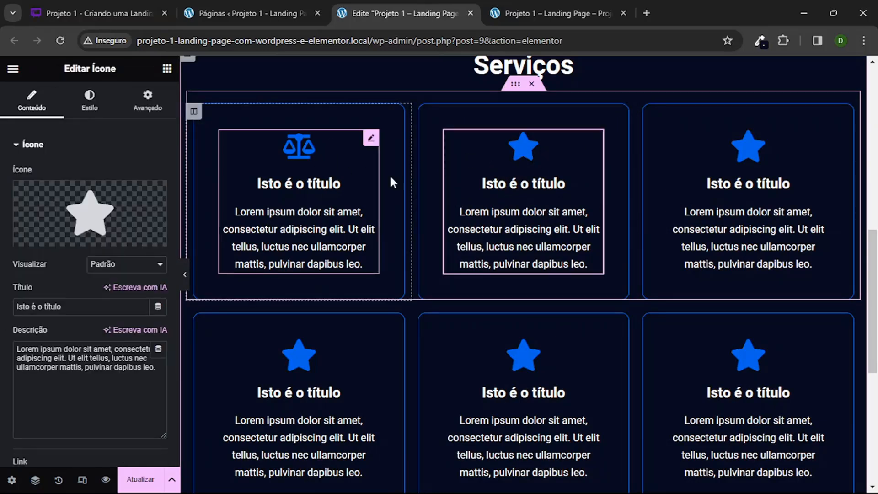
{"action": "left_click", "coordinate": [709, 198]}
{"action": "left_click", "coordinate": [315, 169]}
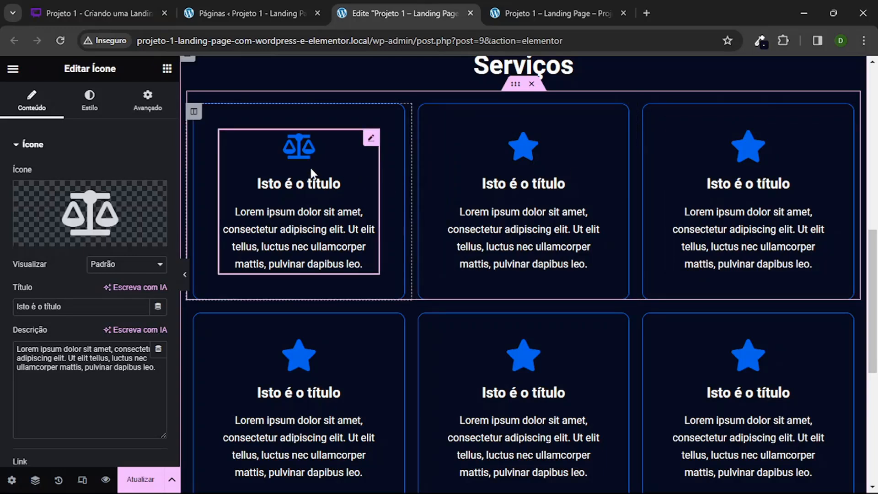
Step: Duplicate the first row's balance-scale column twice, so that three matching columns stand side by side
{"action": "left_click", "coordinate": [194, 112]}
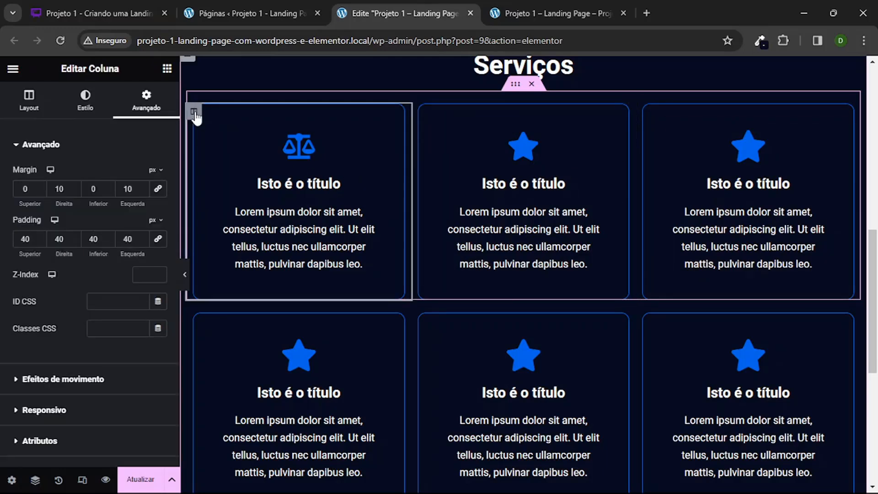
{"action": "right_click", "coordinate": [196, 114]}
{"action": "left_click", "coordinate": [297, 150]}
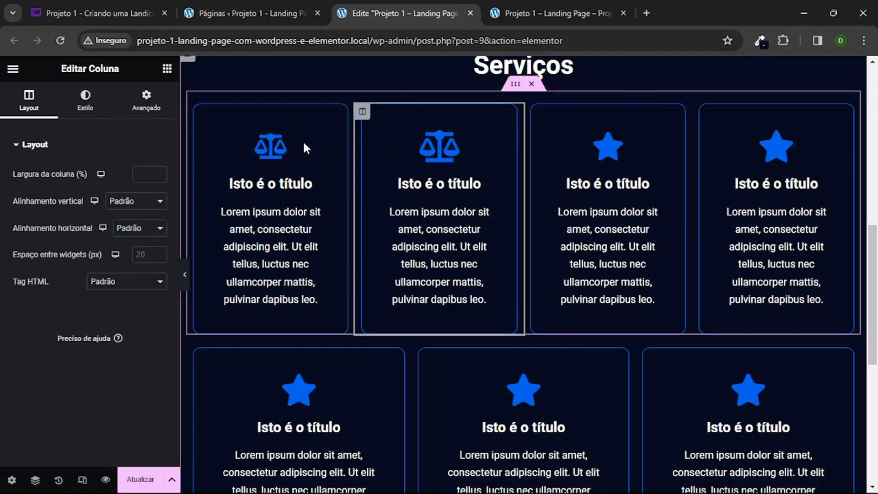
{"action": "right_click", "coordinate": [362, 111]}
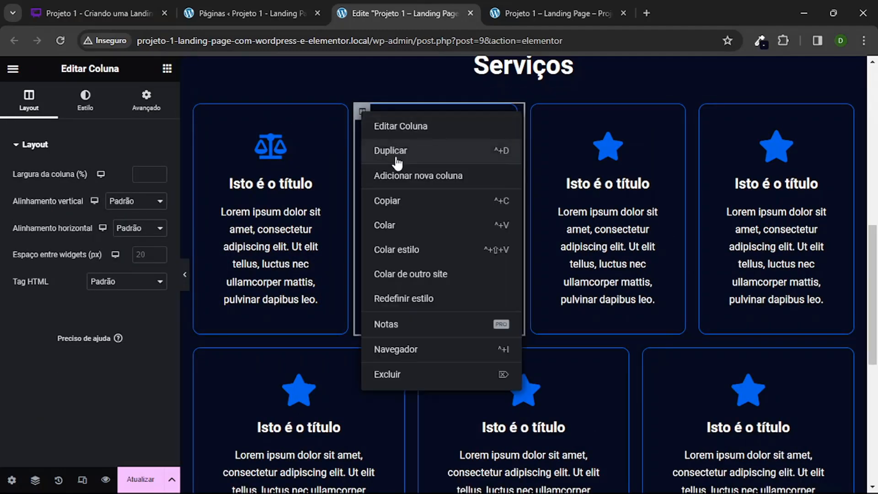
{"action": "left_click", "coordinate": [384, 150]}
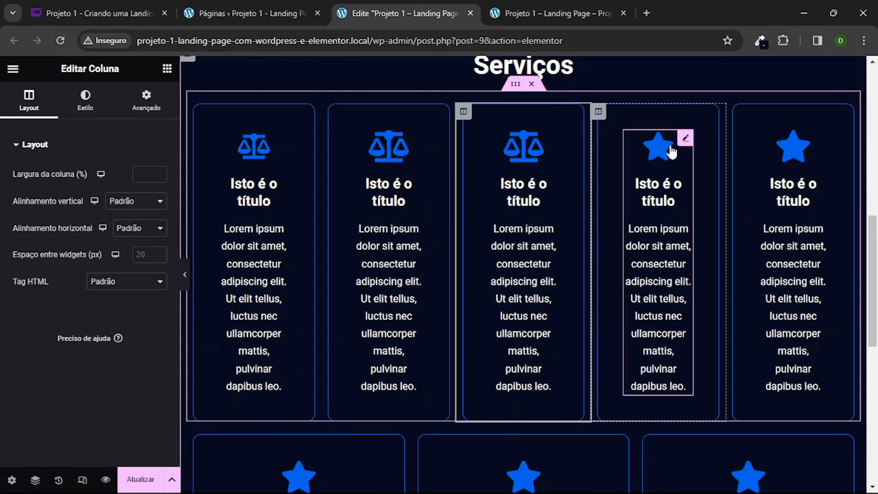
Step: Delete the two remaining star-icon columns from the first row of the Serviços section
{"action": "left_click", "coordinate": [598, 113]}
{"action": "right_click", "coordinate": [599, 112]}
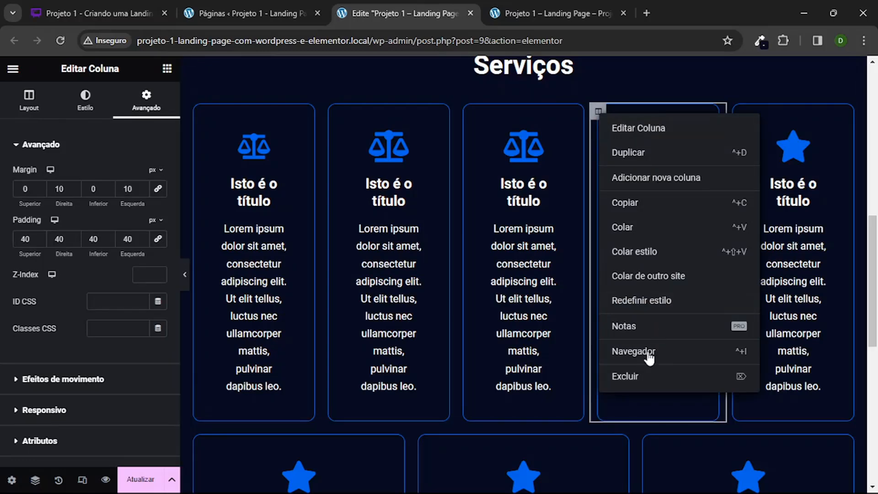
{"action": "key", "text": "Delete"}
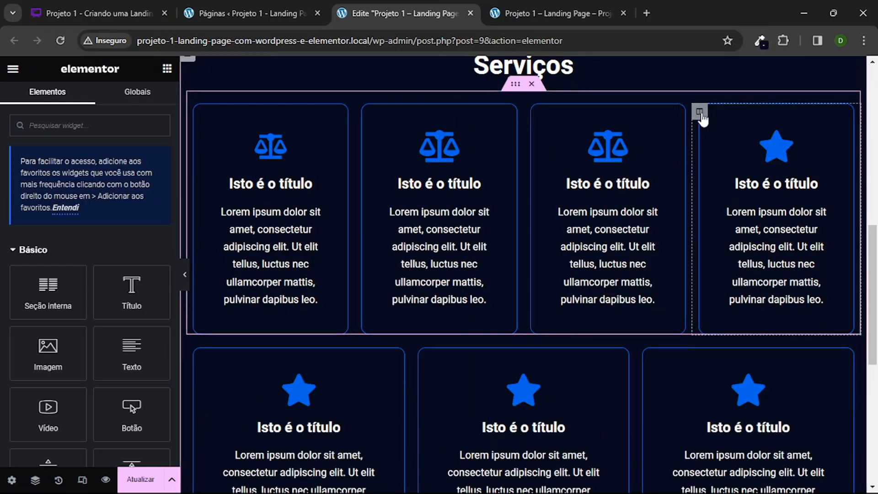
{"action": "left_click", "coordinate": [699, 112]}
{"action": "right_click", "coordinate": [699, 112]}
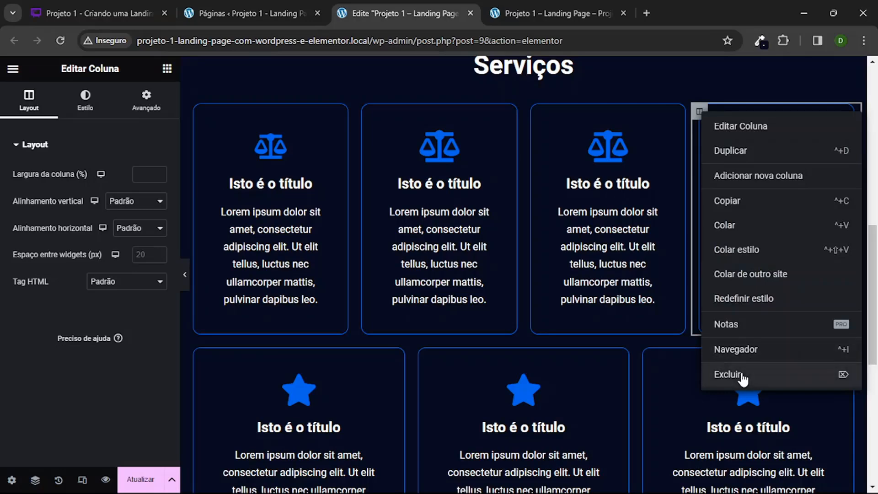
{"action": "left_click", "coordinate": [740, 372]}
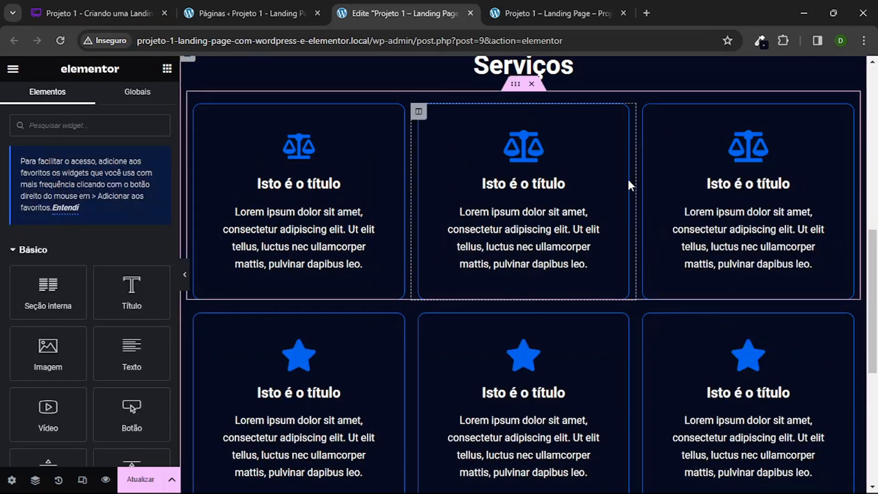
Step: Duplicate the inner section holding the first row of balance-scale icon boxes under the Serviços heading
{"action": "scroll", "coordinate": [367, 176], "scroll_direction": "down", "scroll_amount": 1}
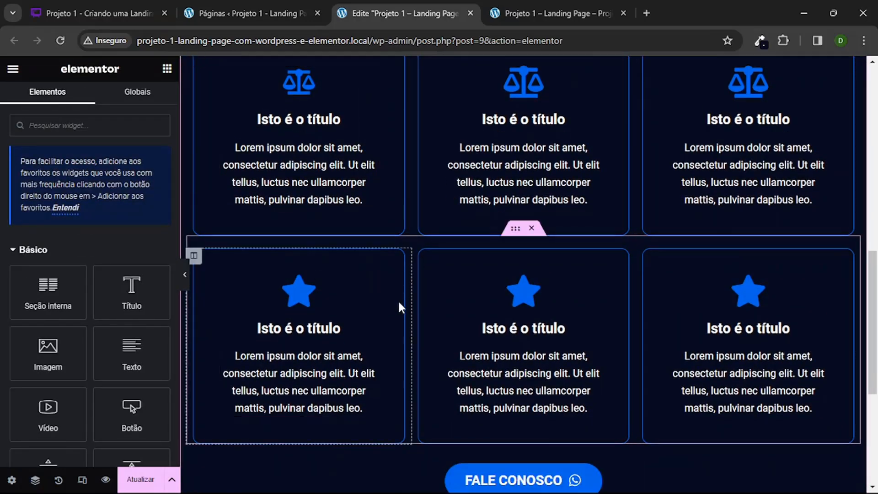
{"action": "scroll", "coordinate": [457, 247], "scroll_direction": "up", "scroll_amount": 1}
{"action": "scroll", "coordinate": [513, 183], "scroll_direction": "up", "scroll_amount": 1}
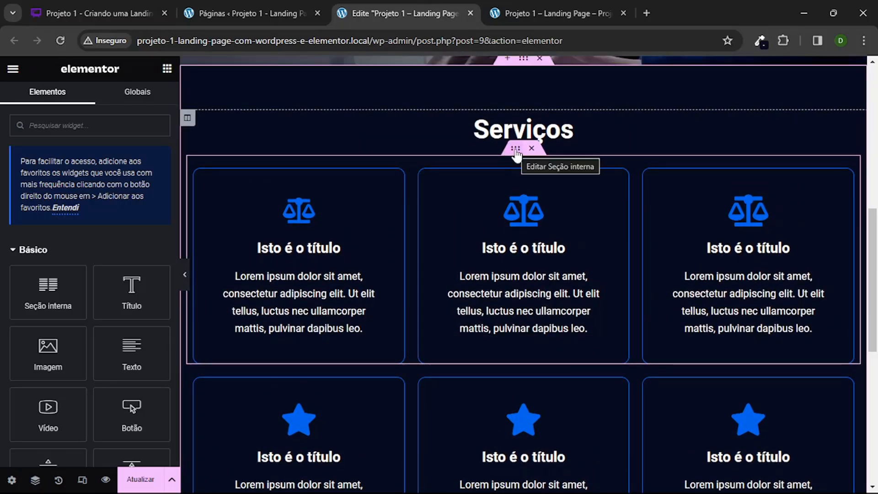
{"action": "left_click", "coordinate": [515, 153]}
{"action": "right_click", "coordinate": [514, 146]}
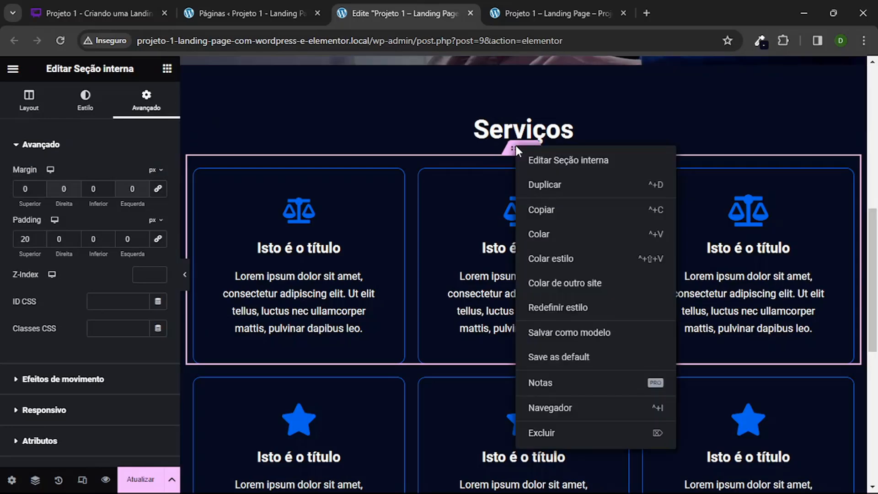
{"action": "left_click", "coordinate": [558, 188]}
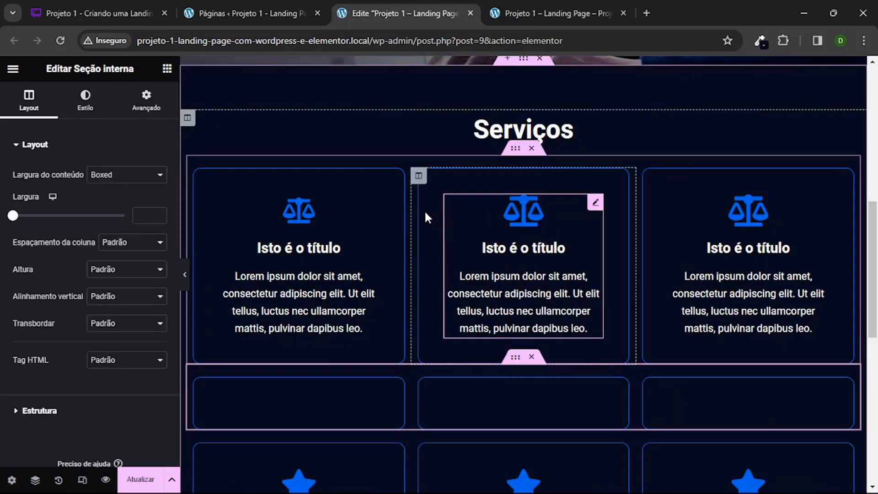
Step: Delete the old inner section with the three star-icon boxes above the Fale Conosco button
{"action": "scroll", "coordinate": [423, 210], "scroll_direction": "down", "scroll_amount": 3}
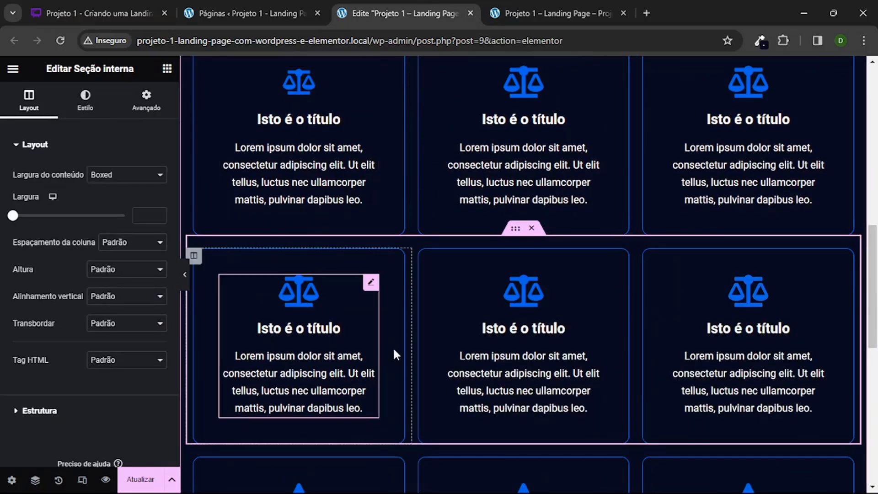
{"action": "scroll", "coordinate": [384, 276], "scroll_direction": "up", "scroll_amount": 2}
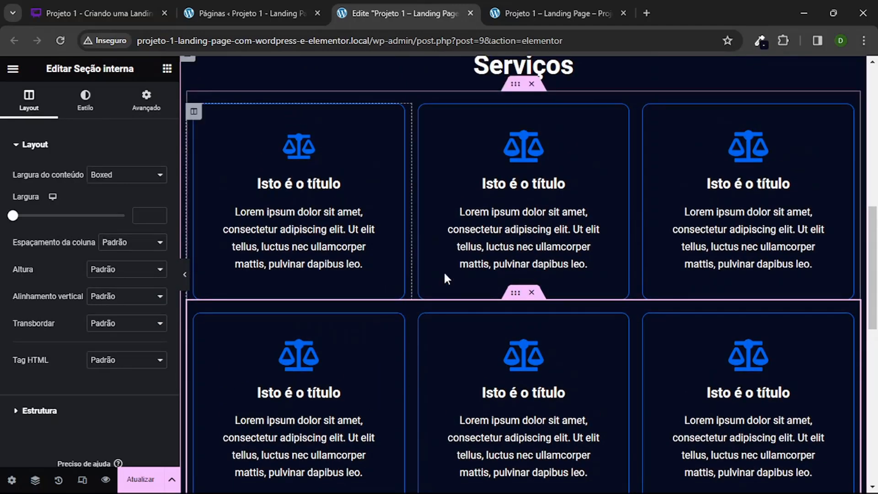
{"action": "scroll", "coordinate": [485, 220], "scroll_direction": "down", "scroll_amount": 8}
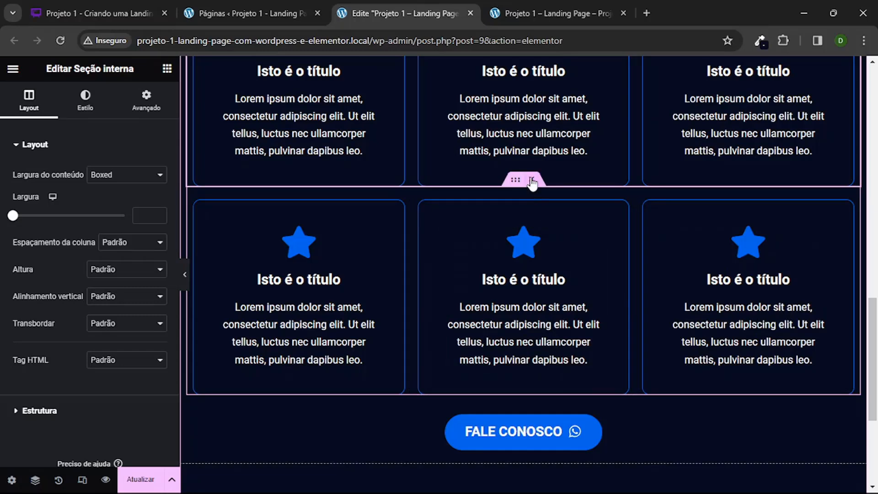
{"action": "left_click", "coordinate": [533, 181]}
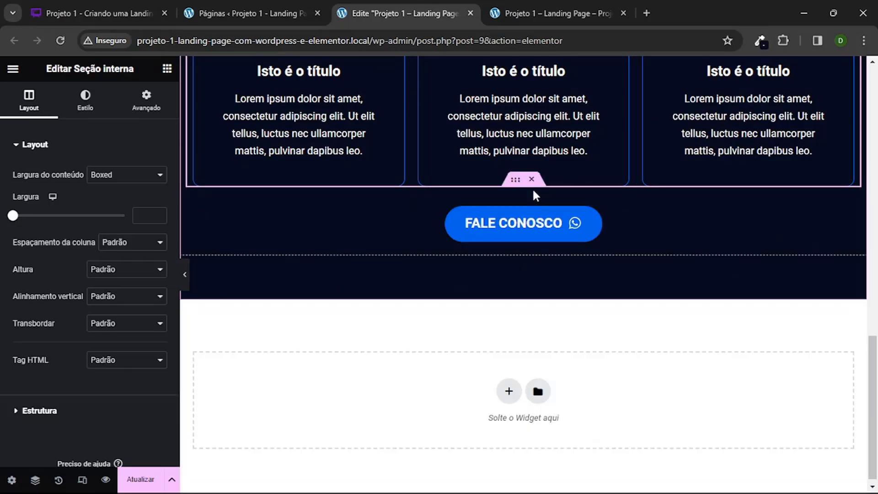
Step: Review both rows of the Serviços section at full width with the editing panel hidden, and restore the panel
{"action": "left_click", "coordinate": [183, 274]}
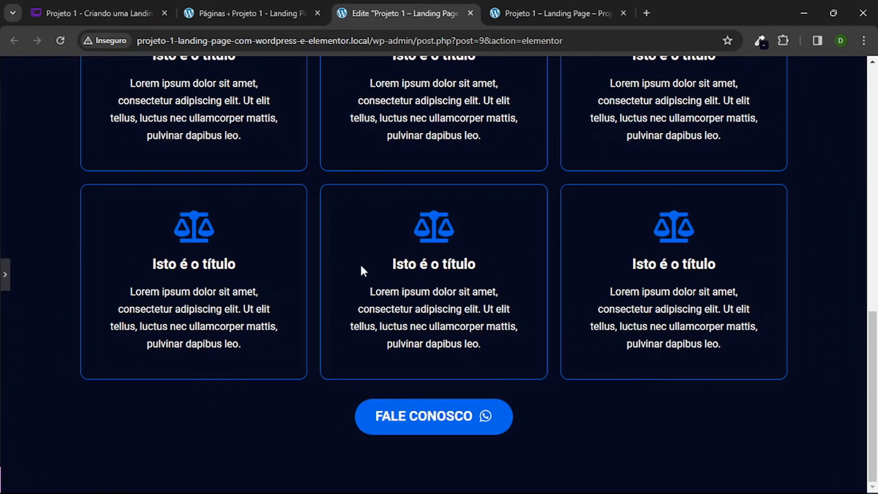
{"action": "scroll", "coordinate": [361, 262], "scroll_direction": "up", "scroll_amount": 4}
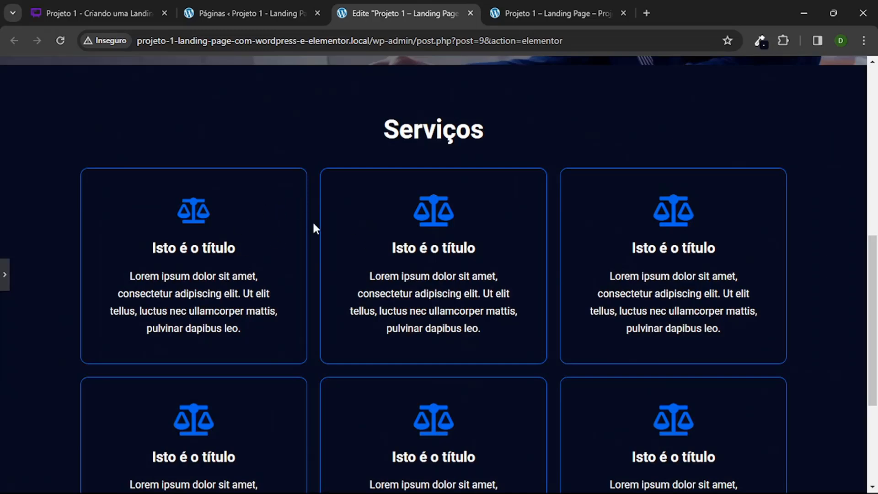
{"action": "scroll", "coordinate": [366, 245], "scroll_direction": "down", "scroll_amount": 3}
{"action": "scroll", "coordinate": [183, 150], "scroll_direction": "up", "scroll_amount": 2}
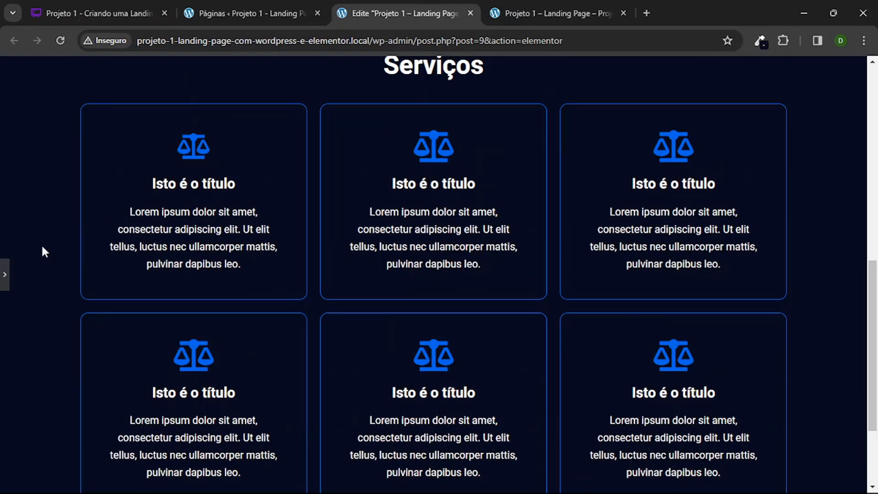
{"action": "left_click", "coordinate": [4, 276]}
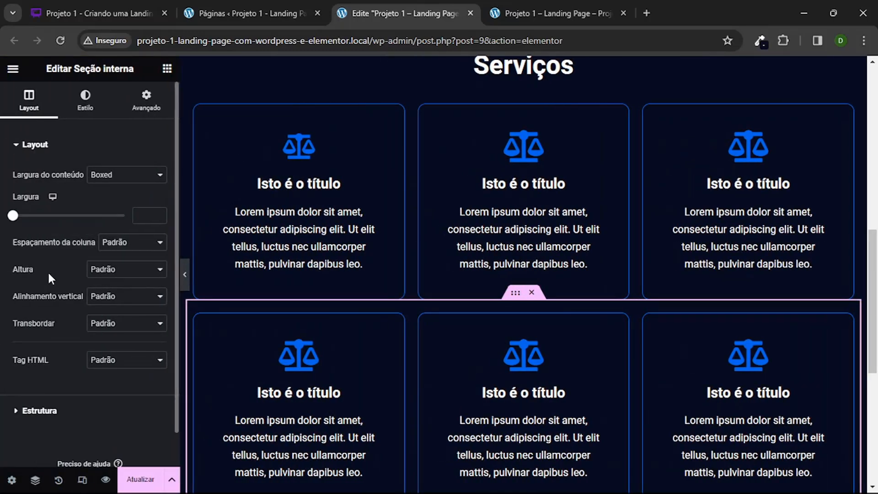
Step: Reload the landing page preview, compare the balance-scale icons in the Serviços section, and return to the editor
{"action": "left_click", "coordinate": [520, 152]}
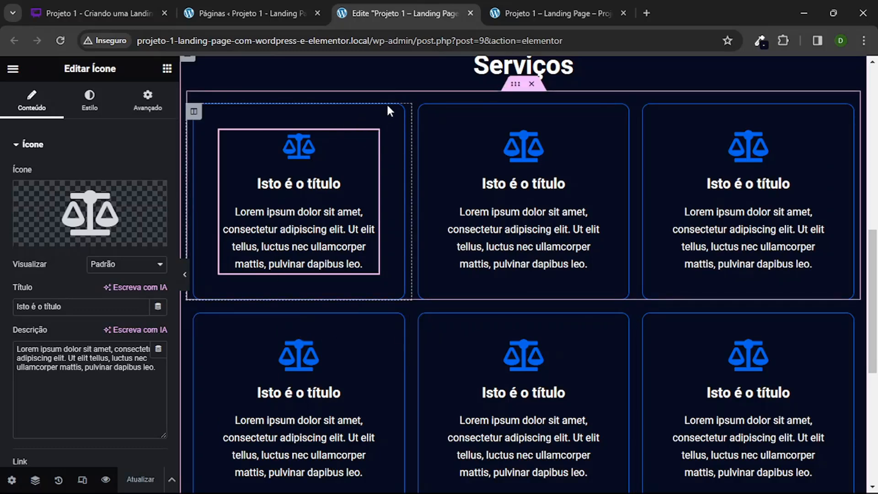
{"action": "left_click", "coordinate": [548, 13]}
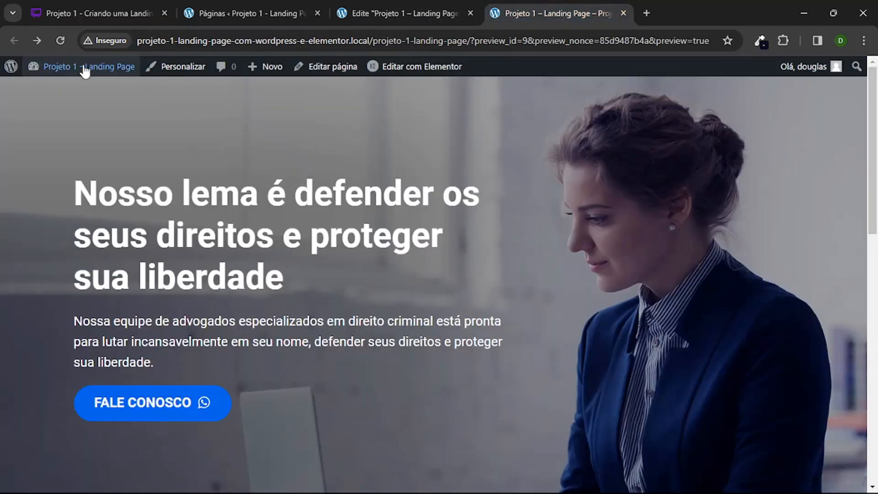
{"action": "left_click", "coordinate": [59, 40]}
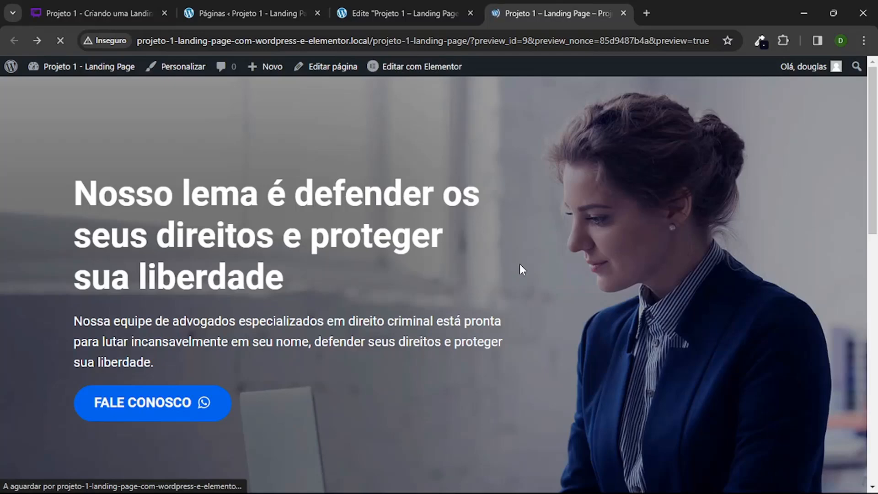
{"action": "scroll", "coordinate": [520, 264], "scroll_direction": "down", "scroll_amount": 10}
{"action": "scroll", "coordinate": [478, 308], "scroll_direction": "up", "scroll_amount": 5}
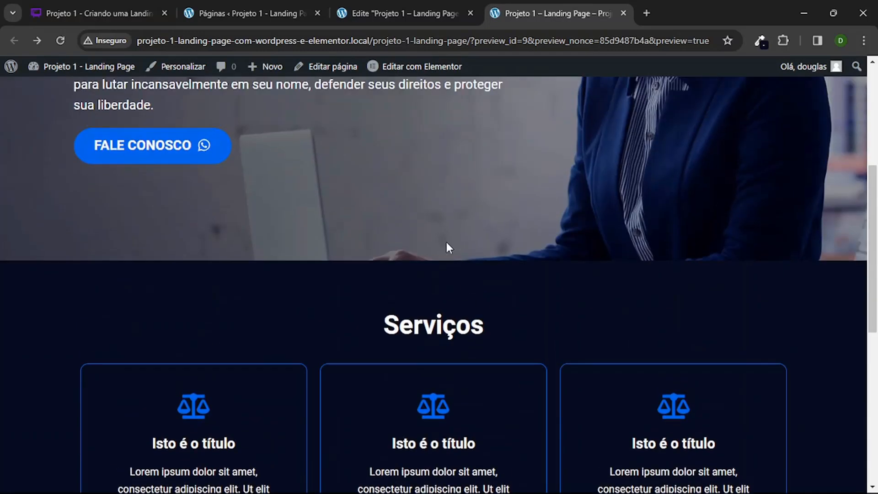
{"action": "left_click", "coordinate": [398, 13]}
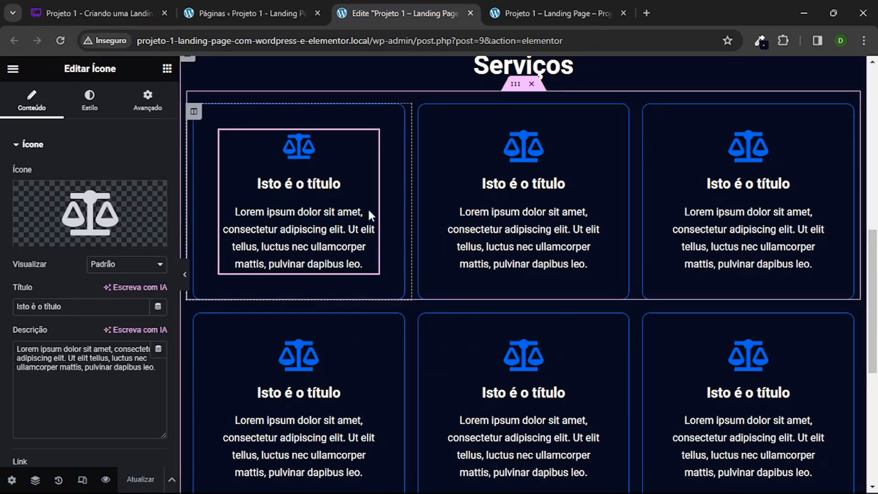
Step: Reload the page editor and check the icon sizes across both rows of the Serviços section
{"action": "left_click", "coordinate": [62, 41]}
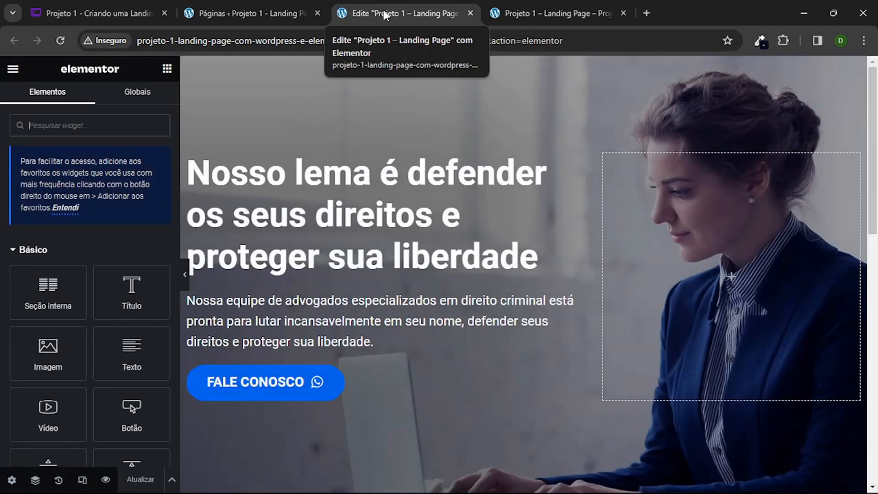
{"action": "scroll", "coordinate": [461, 302], "scroll_direction": "down", "scroll_amount": 8}
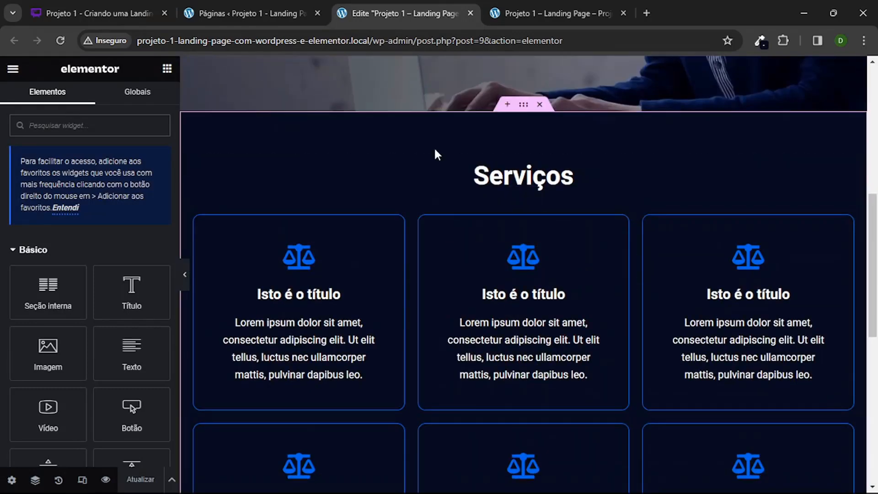
{"action": "scroll", "coordinate": [434, 147], "scroll_direction": "down", "scroll_amount": 2}
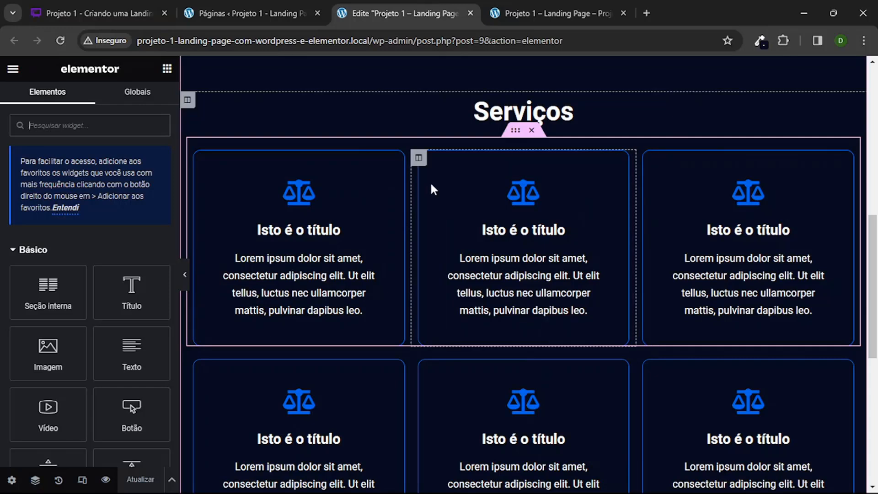
{"action": "left_click", "coordinate": [417, 158]}
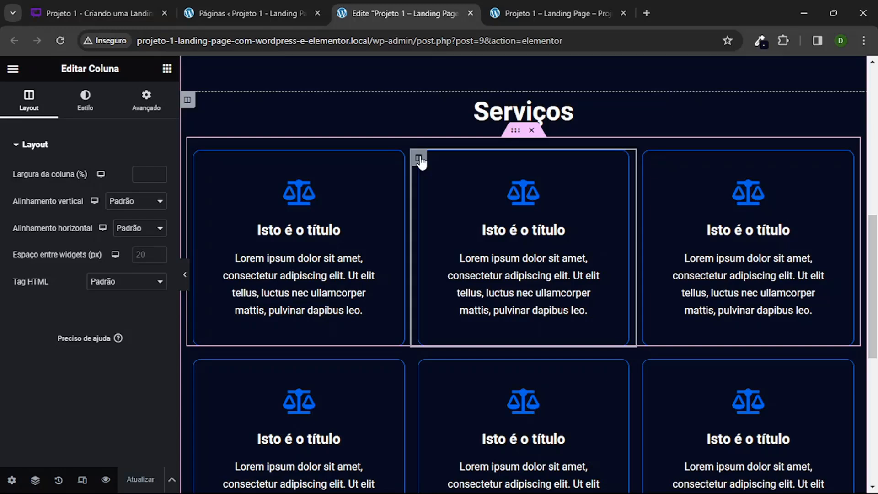
{"action": "left_click", "coordinate": [498, 209]}
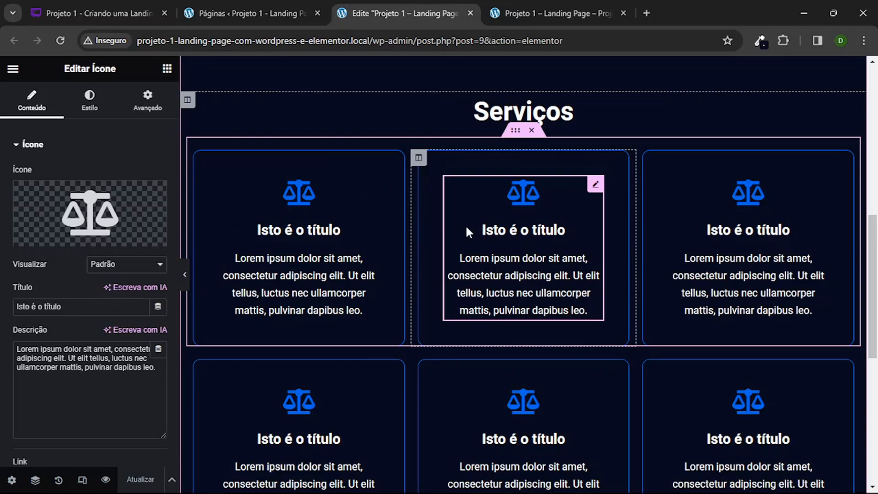
{"action": "scroll", "coordinate": [465, 224], "scroll_direction": "down", "scroll_amount": 1}
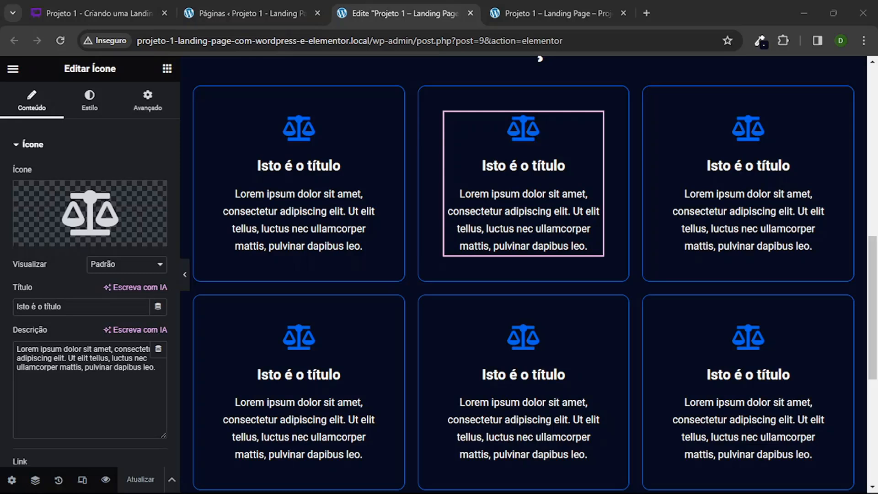
Step: Title the first row's first icon box "Defesa Criminal Geral" and paste its description beginning "Lidamos com uma ampla gama de casos criminais"
{"action": "left_click", "coordinate": [317, 191]}
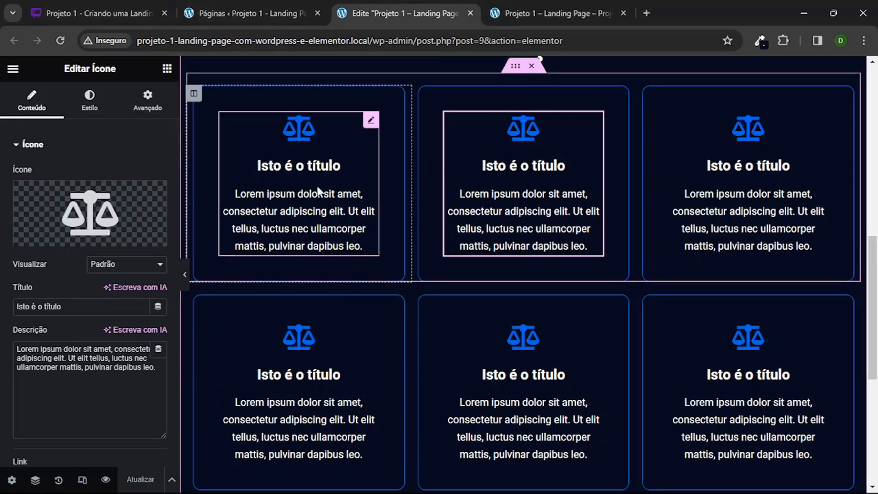
{"action": "triple_click", "coordinate": [77, 301]}
{"action": "type", "text": "Defesa Criminal Geral"}
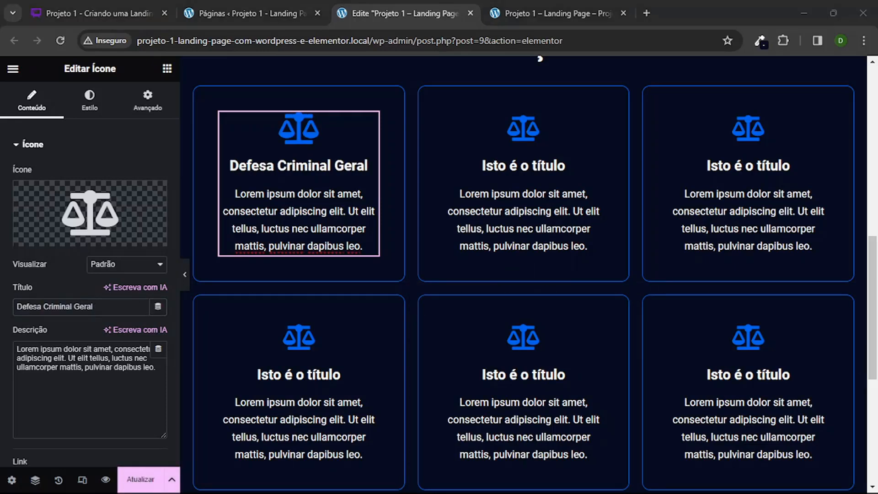
{"action": "triple_click", "coordinate": [110, 372]}
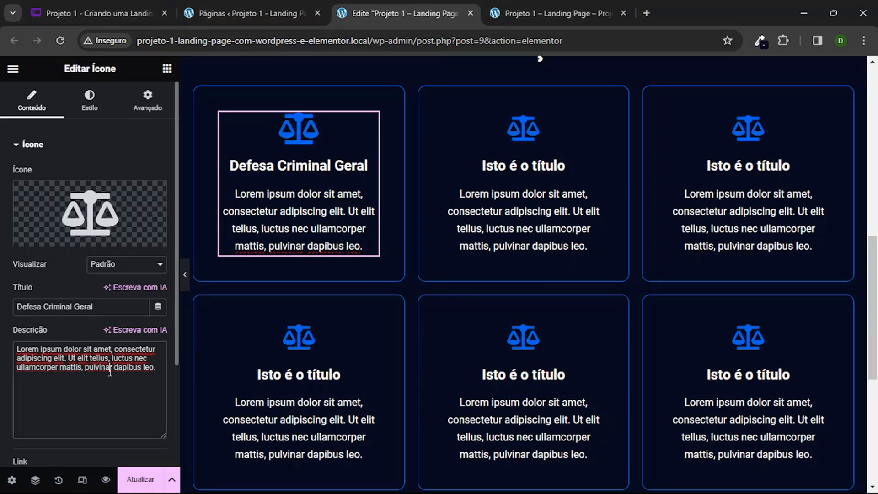
{"action": "type", "text": "Lidamos com uma ampla gama de casos criminais, incluindo crimes menores e mais graves, como furtos, agressões, assaltos, e outros."}
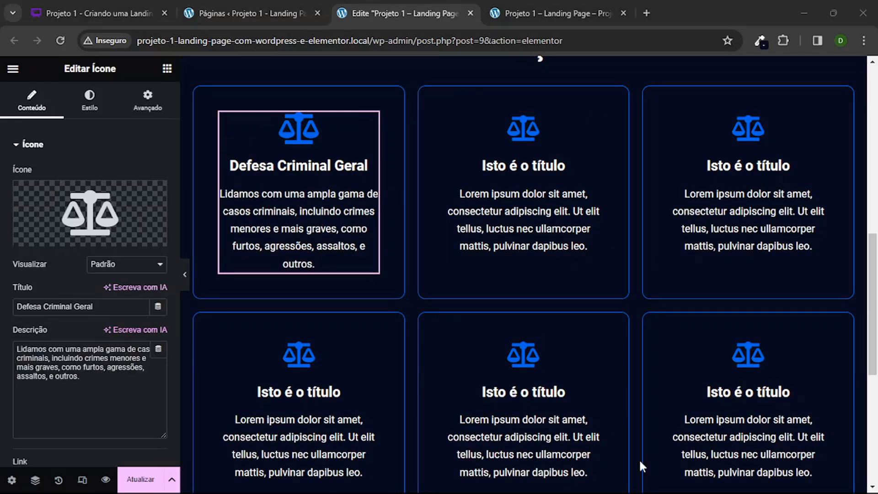
Step: Title the second icon box "Crimes de Trânsito" and paste its description beginning "Somos especializados em casos relacionados a infrações de trânsito graves"
{"action": "left_click", "coordinate": [513, 195]}
{"action": "triple_click", "coordinate": [79, 307]}
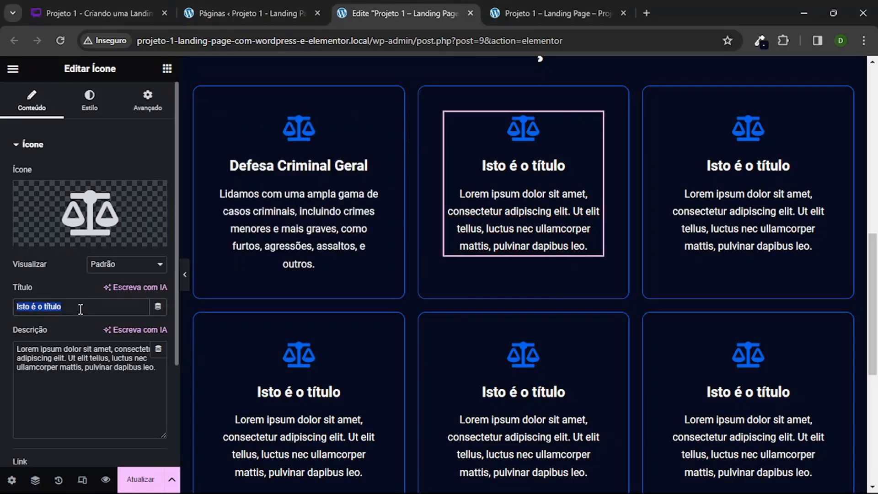
{"action": "type", "text": "Crimes de Trânsito"}
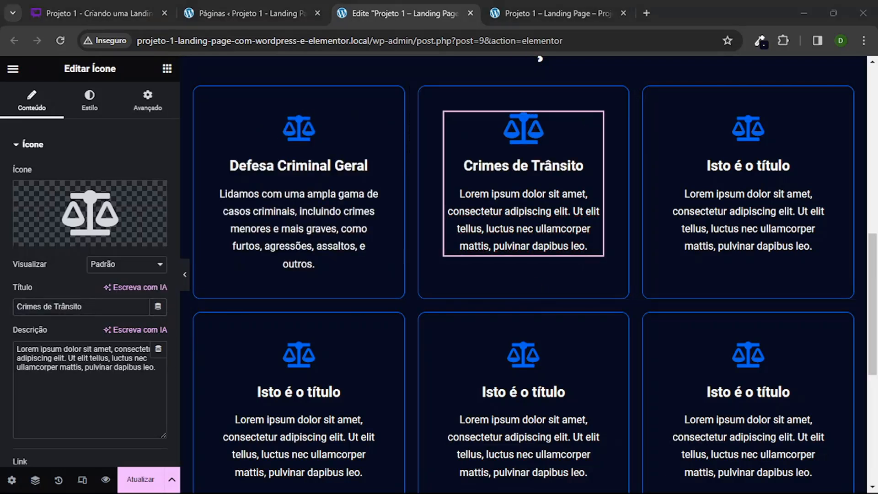
{"action": "left_click", "coordinate": [100, 370]}
{"action": "triple_click", "coordinate": [100, 371]}
{"action": "type", "text": "Somos especializados em casos relacionados a infrações de trânsito graves, como DUI (Dirigir sob Influência) e homicídios de trânsito."}
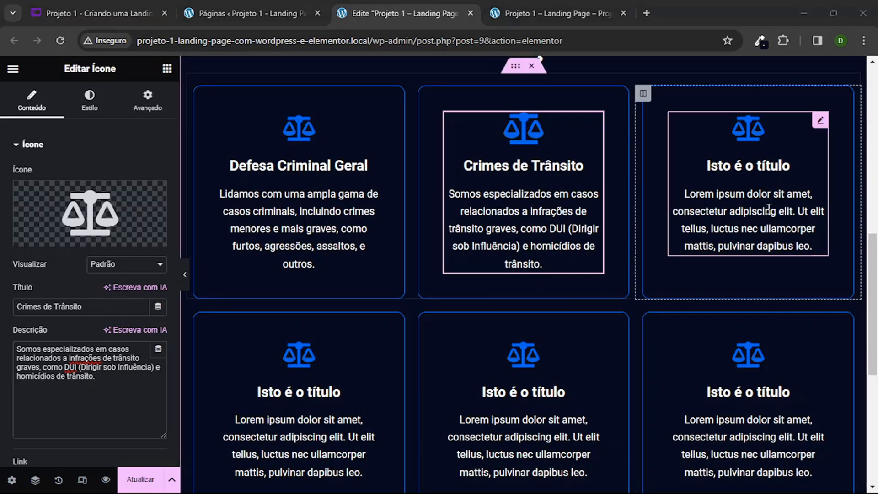
Step: Title the first row's third icon box "Crimes de Menores" and describe it as "Lidamos com casos envolvendo menores infratores, como crimes de adolescentes."
{"action": "left_click", "coordinate": [748, 206]}
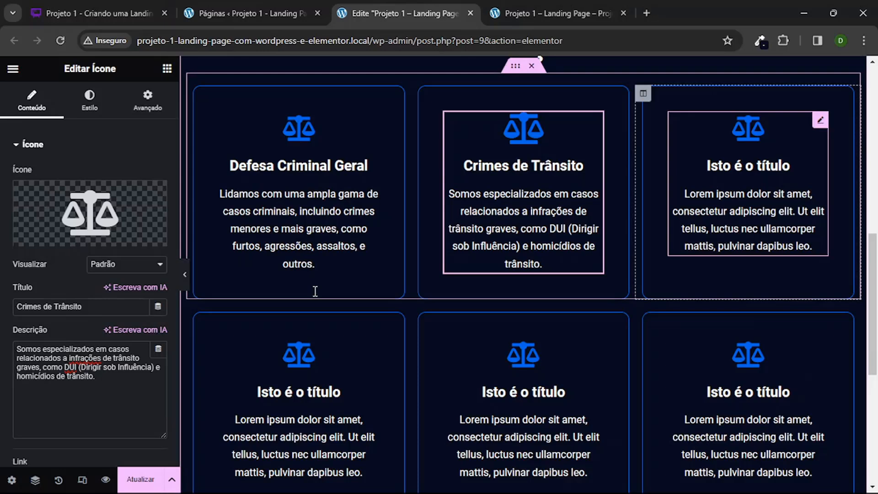
{"action": "triple_click", "coordinate": [86, 308]}
{"action": "type", "text": "Crimes de Menores"}
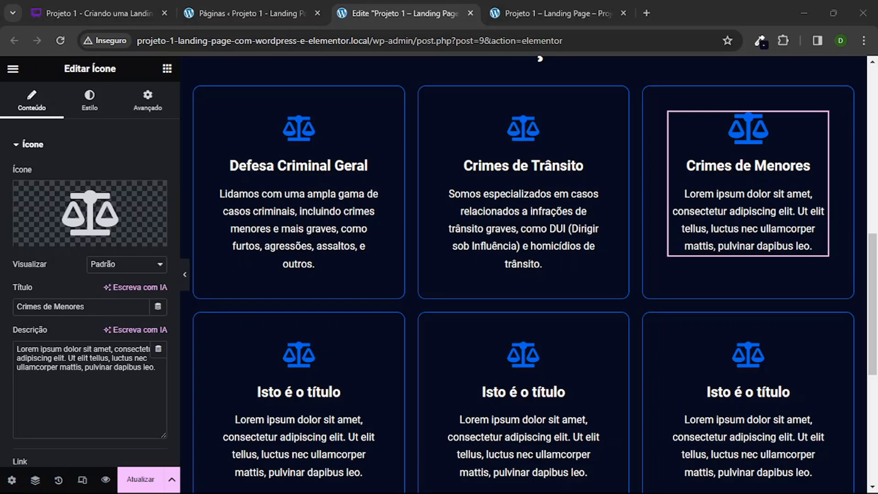
{"action": "triple_click", "coordinate": [69, 361]}
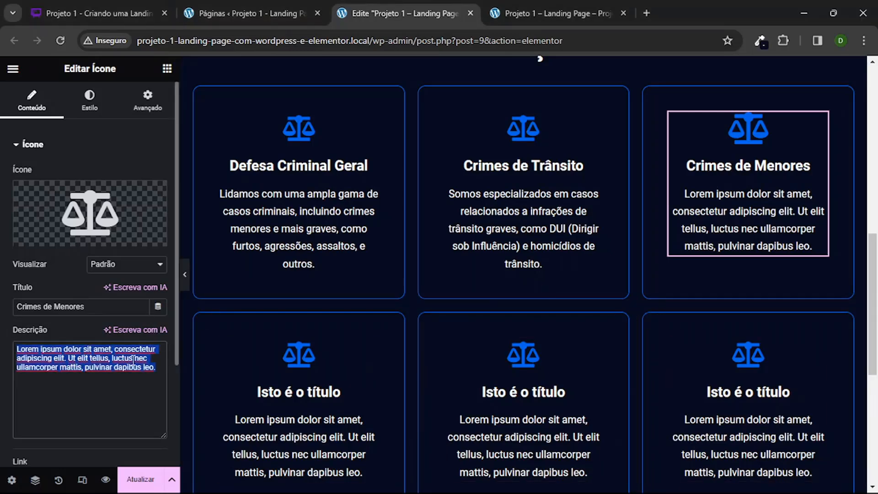
{"action": "type", "text": "Lidamos com casos envolvendo menores infratores, como crimes de adolescentes."}
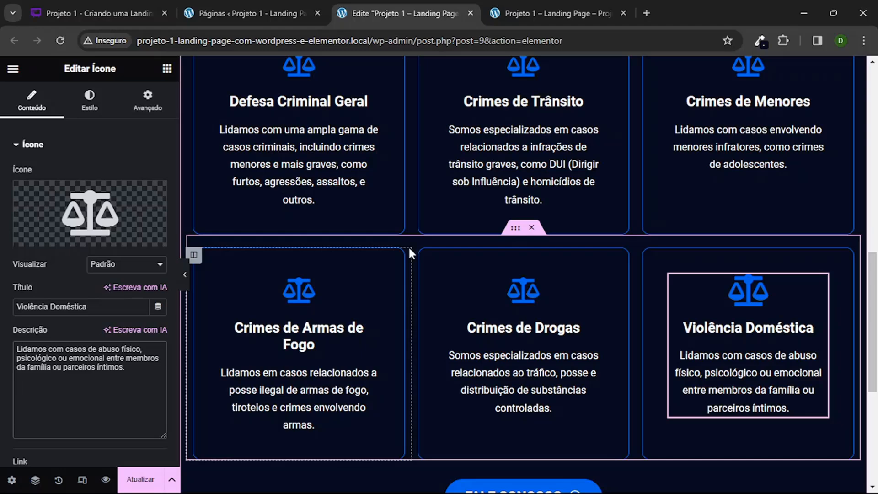
{"action": "scroll", "coordinate": [409, 251], "scroll_direction": "up", "scroll_amount": 4}
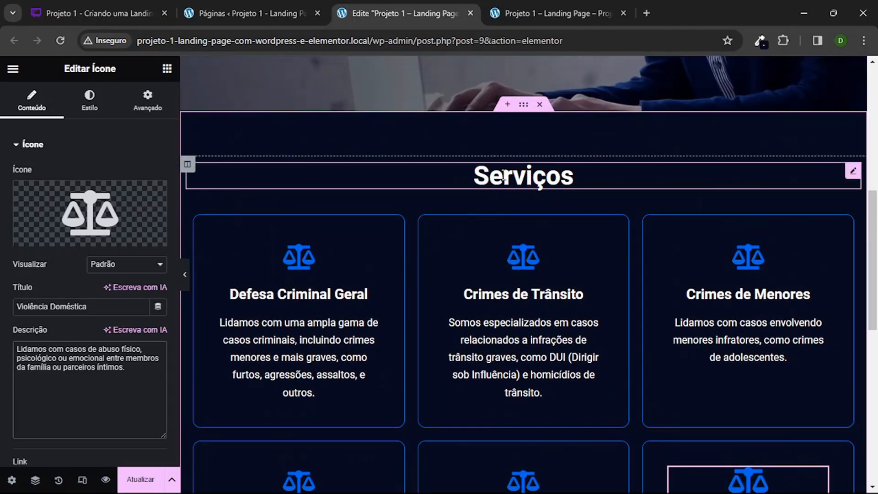
Step: Change the "Serviços" section heading to "Áreas de Atuação" and save the page
{"action": "left_click", "coordinate": [504, 174]}
{"action": "left_click", "coordinate": [72, 197]}
{"action": "double_click", "coordinate": [76, 193]}
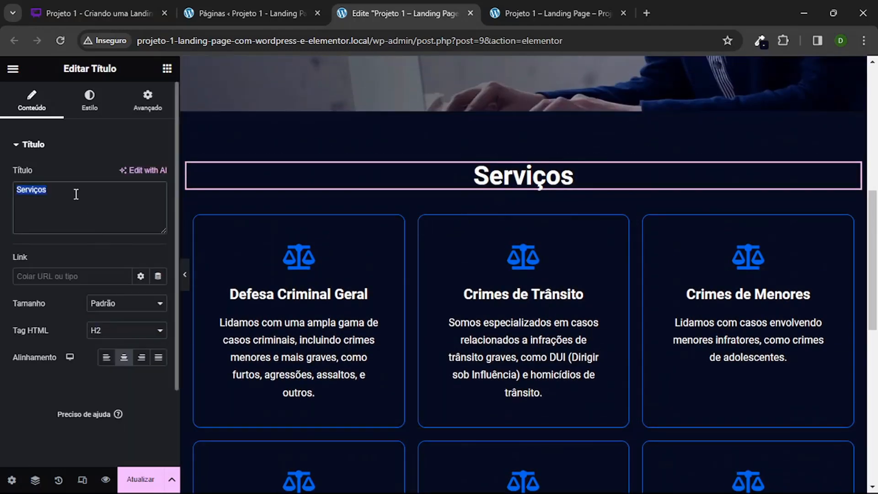
{"action": "type", "text": "Á"}
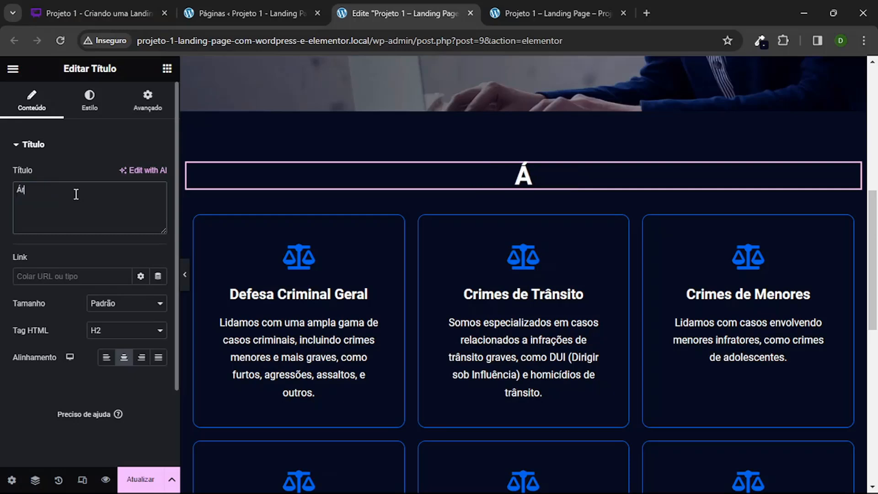
{"action": "type", "text": "reas de A"}
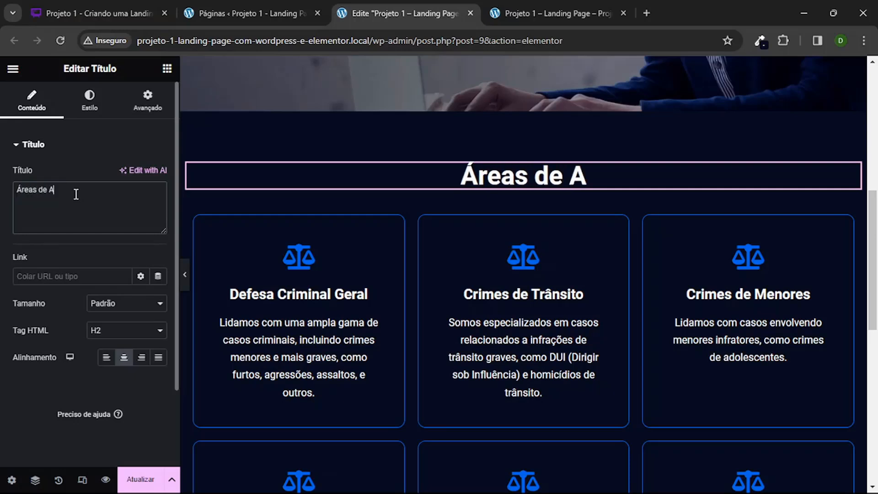
{"action": "type", "text": "tuação"}
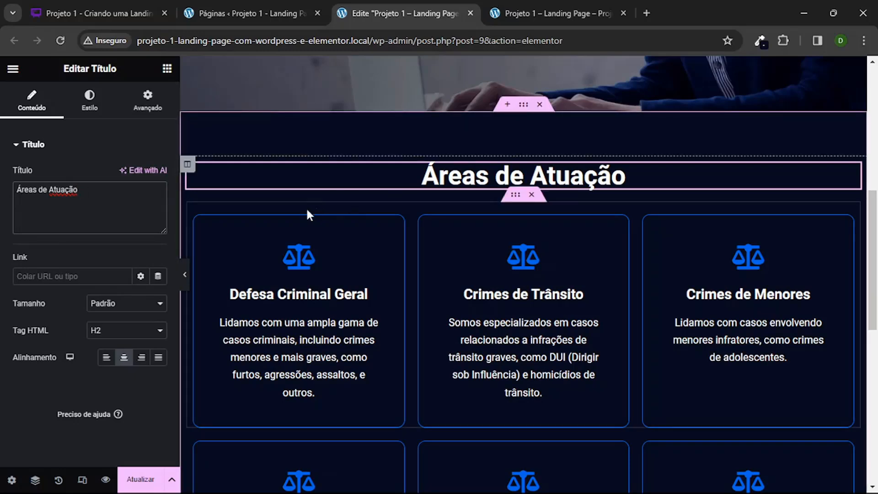
{"action": "scroll", "coordinate": [355, 134], "scroll_direction": "down", "scroll_amount": 1}
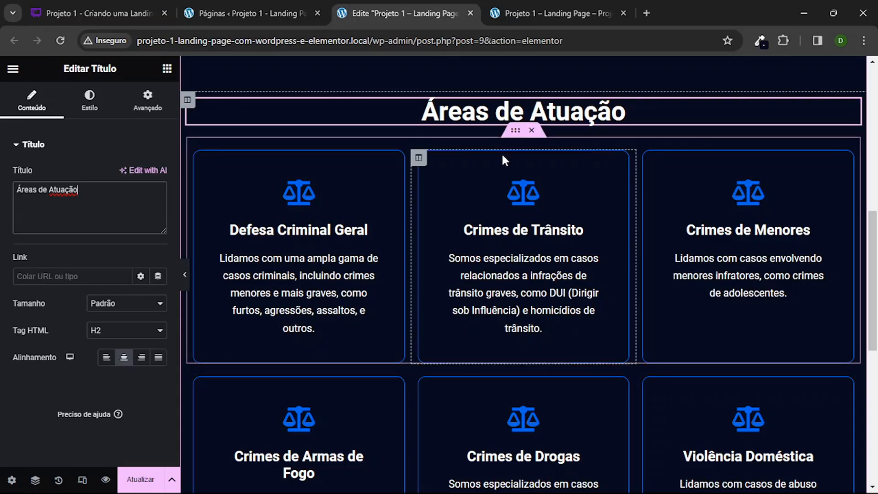
{"action": "key", "text": "ctrl+s"}
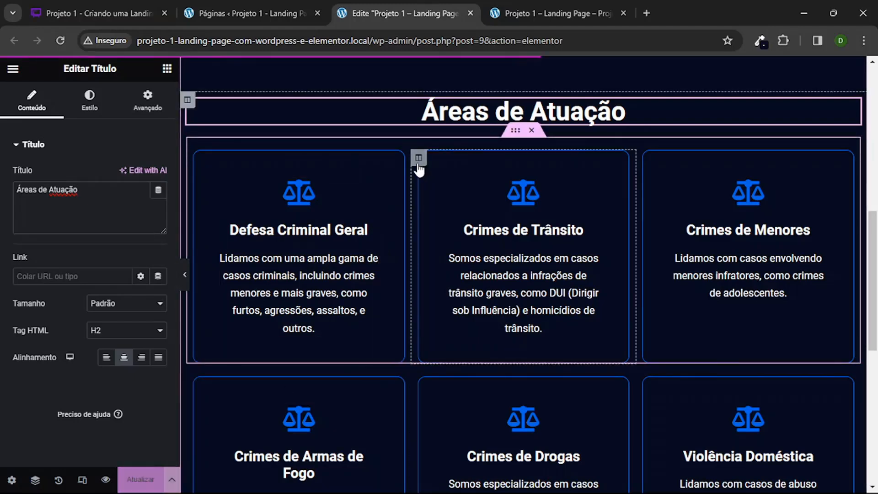
Step: Preview the section without the editing panel and review all six icon boxes and the Fale Conosco button
{"action": "left_click", "coordinate": [186, 276]}
{"action": "scroll", "coordinate": [397, 274], "scroll_direction": "down", "scroll_amount": 1}
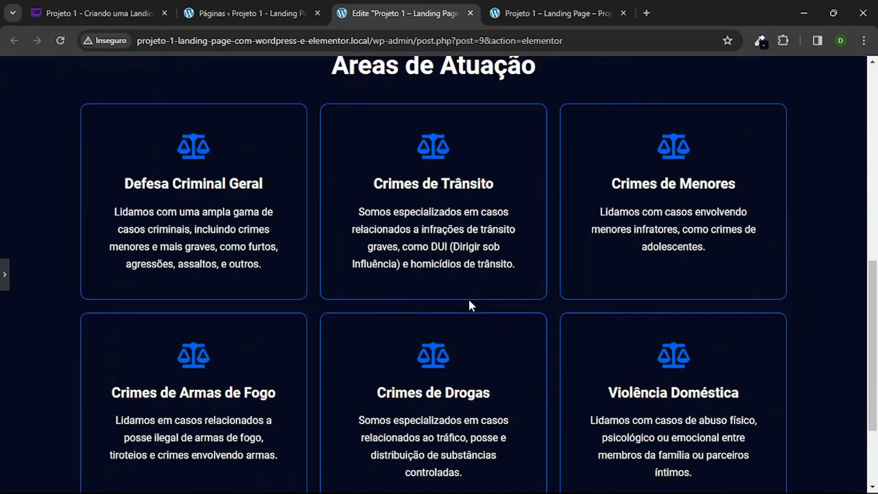
{"action": "scroll", "coordinate": [467, 298], "scroll_direction": "up", "scroll_amount": 1}
{"action": "scroll", "coordinate": [473, 299], "scroll_direction": "down", "scroll_amount": 4}
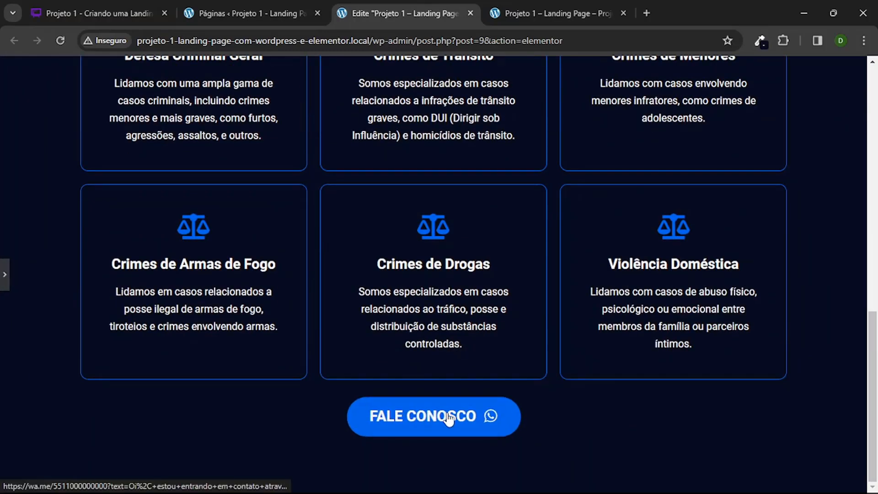
{"action": "scroll", "coordinate": [439, 275], "scroll_direction": "up", "scroll_amount": 4}
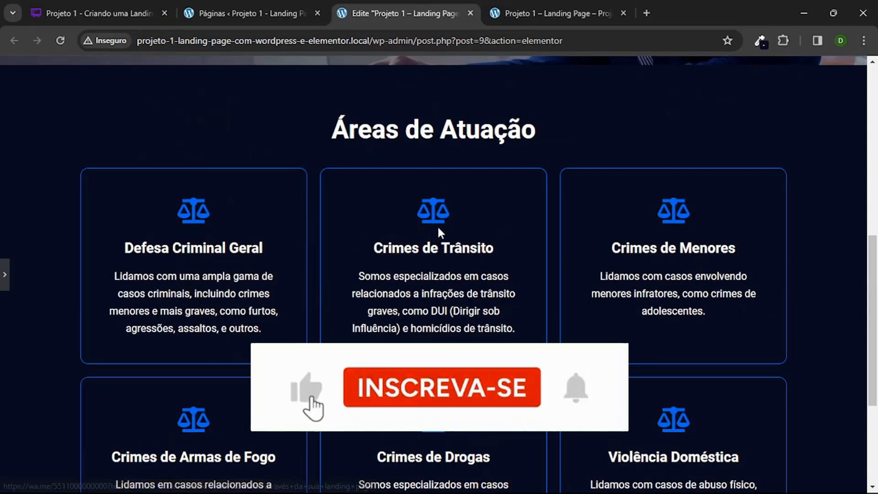